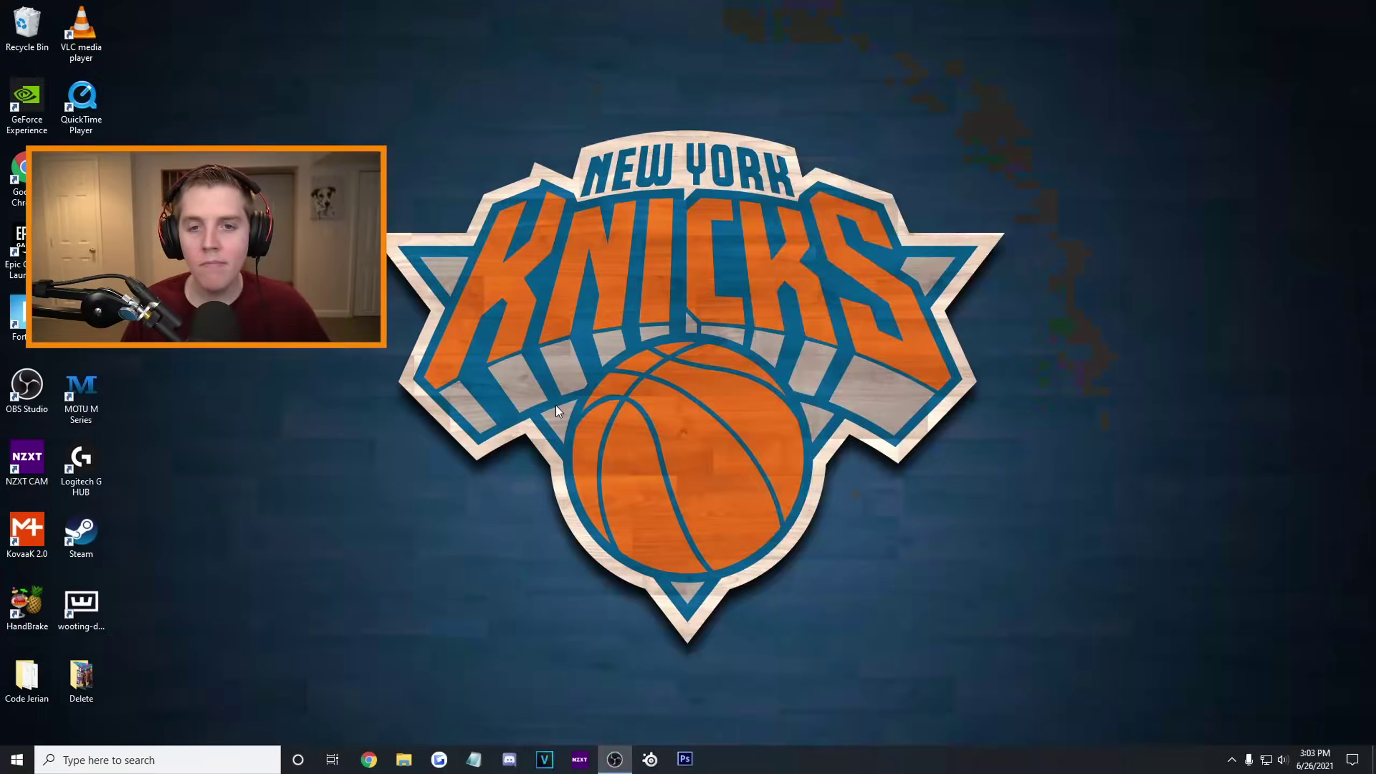
# Open Task Manager and view the memory details among the performance readings
pyautogui.click(160, 769)
pyautogui.write('task manager')
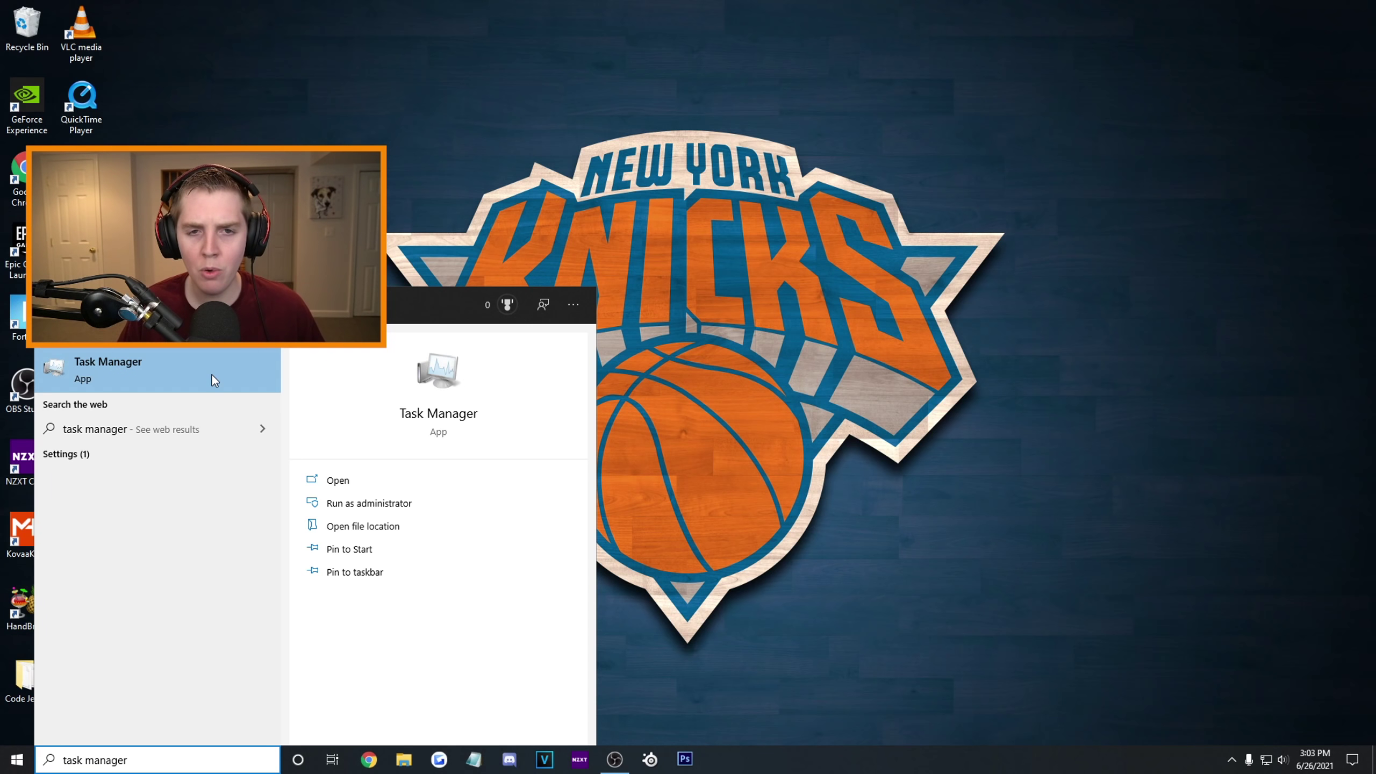
pyautogui.click(211, 375)
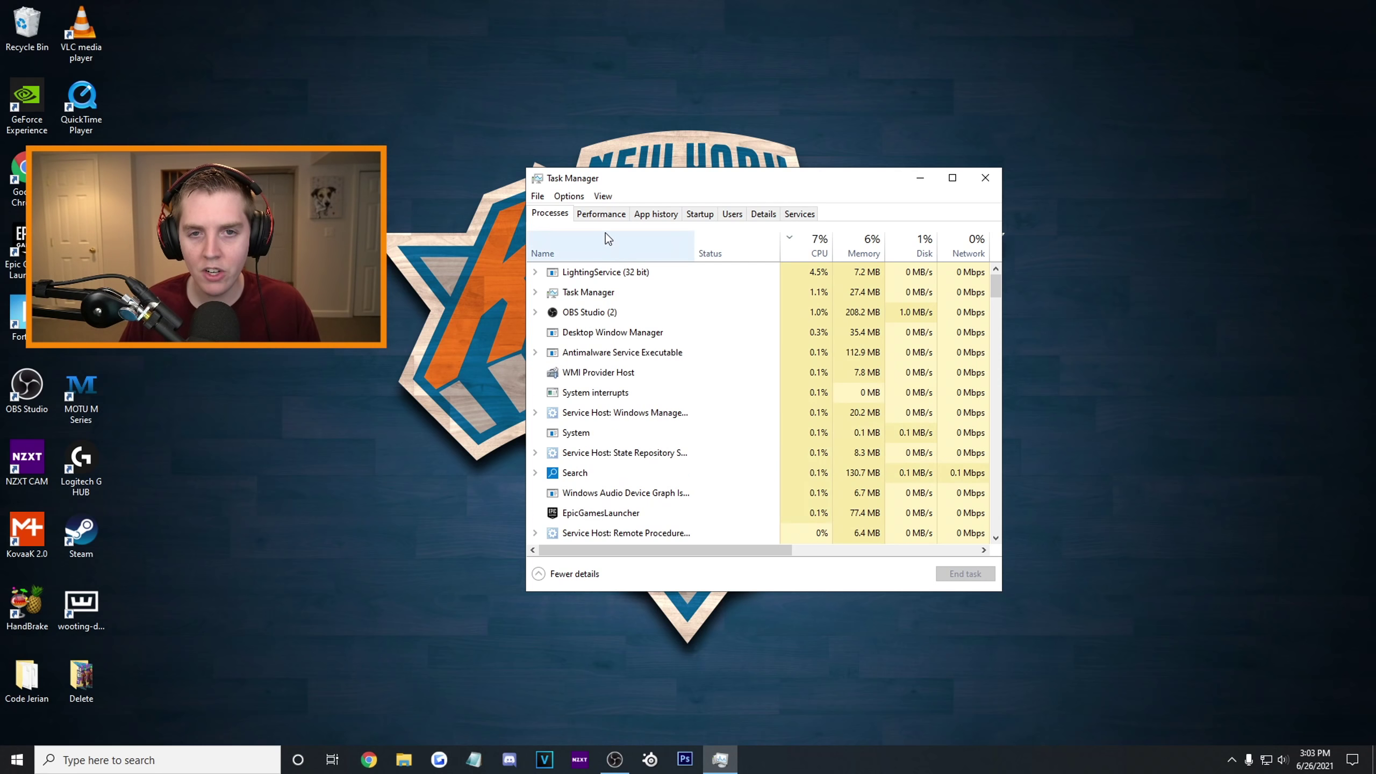
pyautogui.click(605, 216)
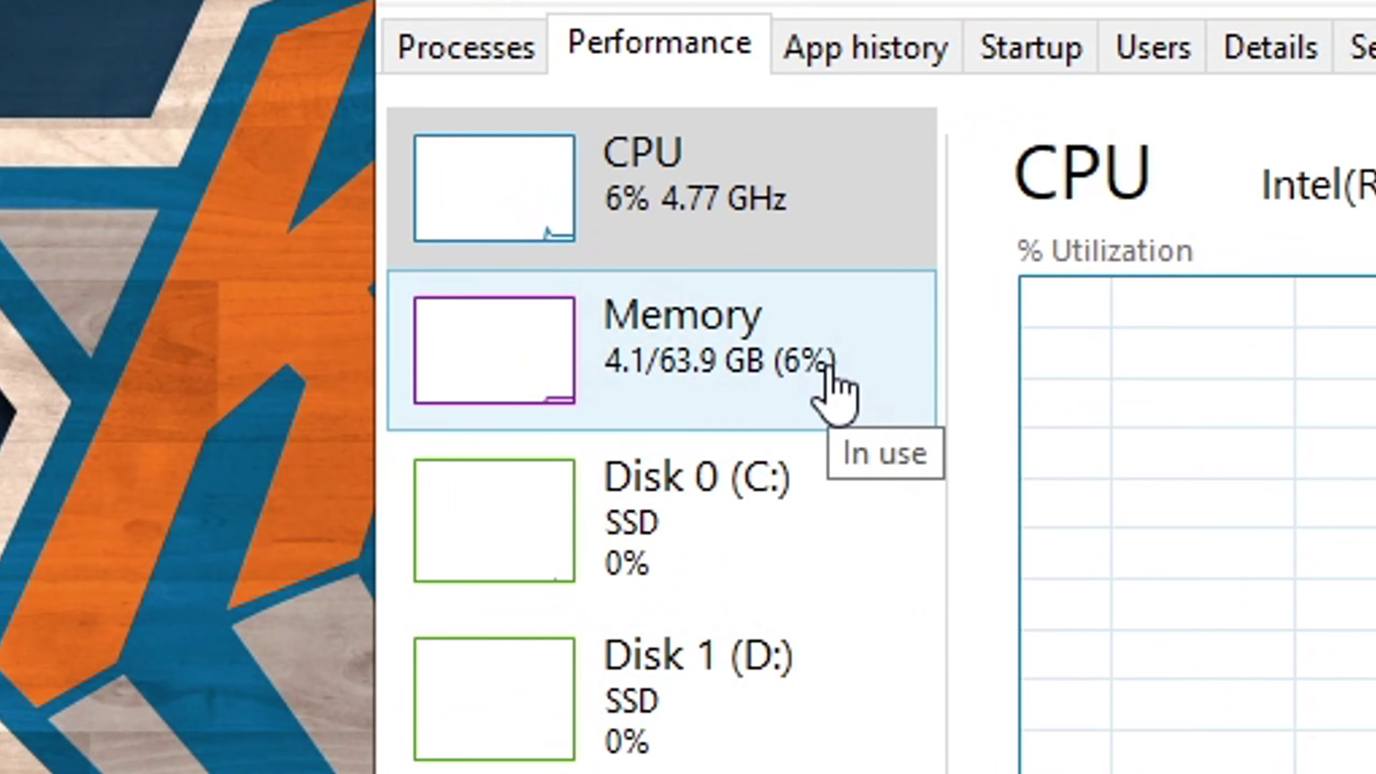
pyautogui.click(636, 297)
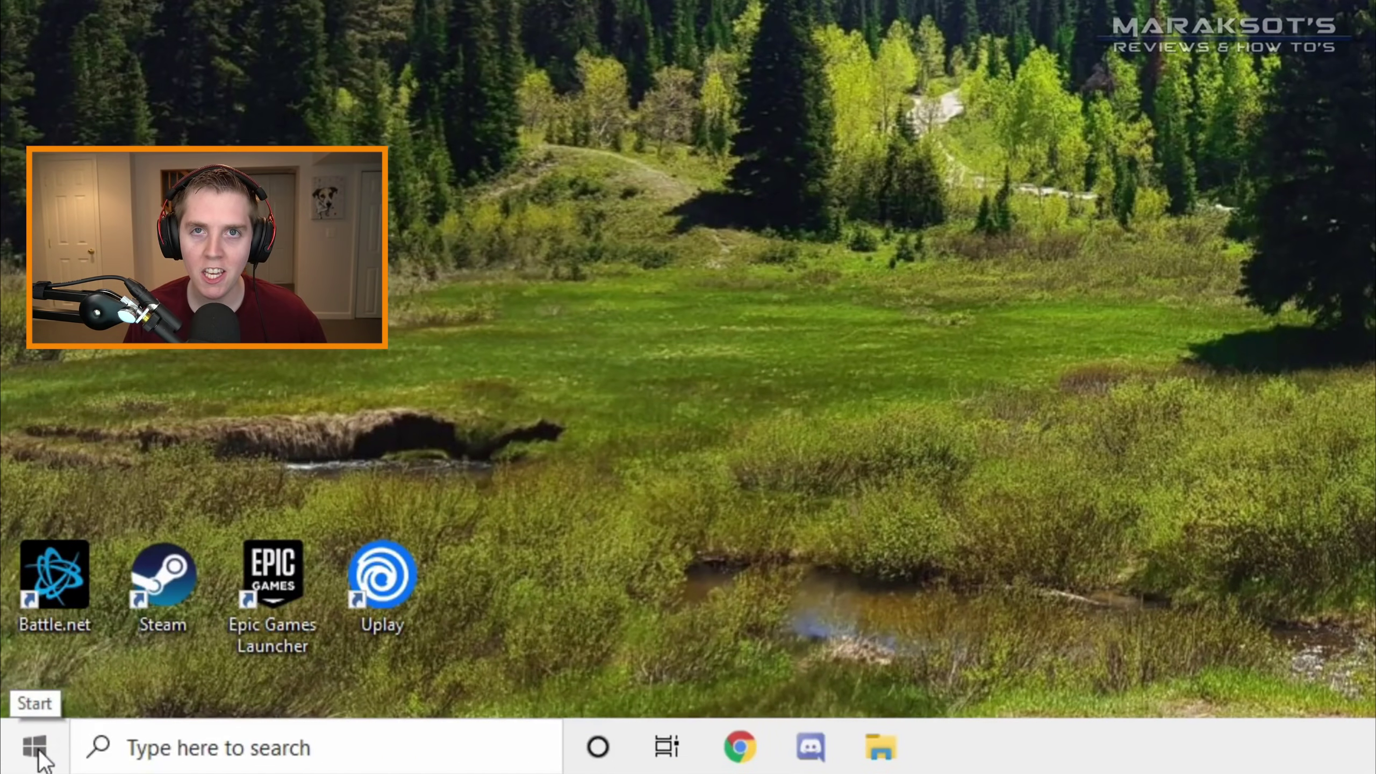
# Restart Windows into the advanced startup screen that offers recovery and troubleshooting options
pyautogui.click(36, 751)
pyautogui.moveTo(39, 687)
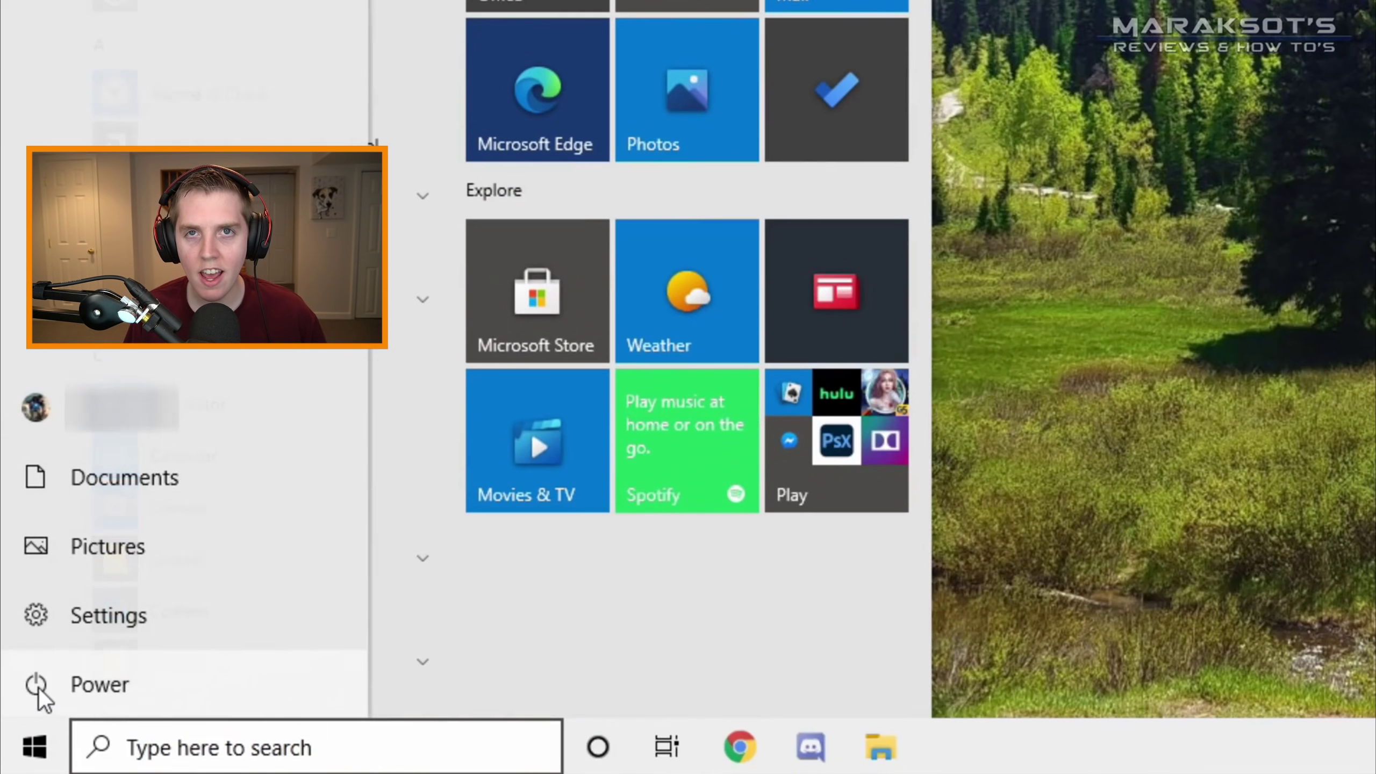
pyautogui.click(118, 682)
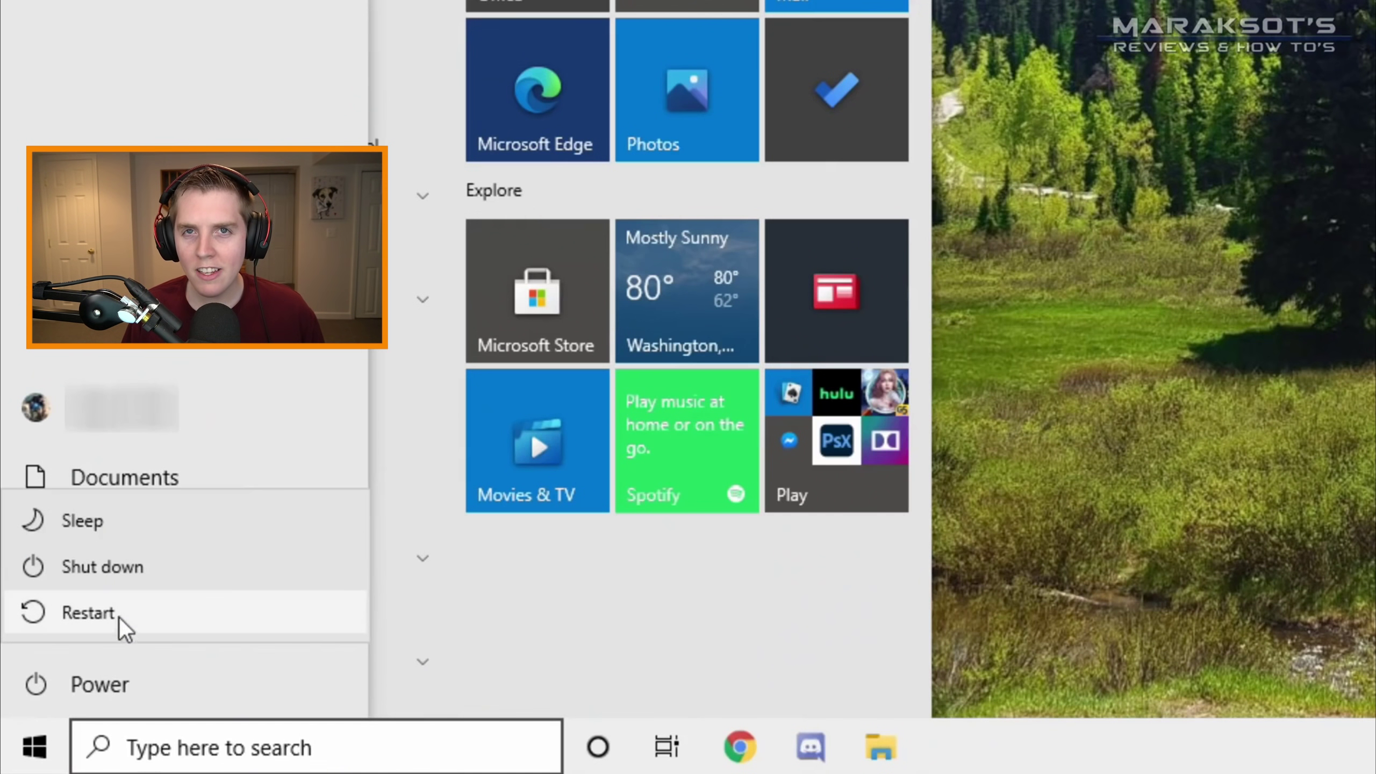
pyautogui.click(119, 609)
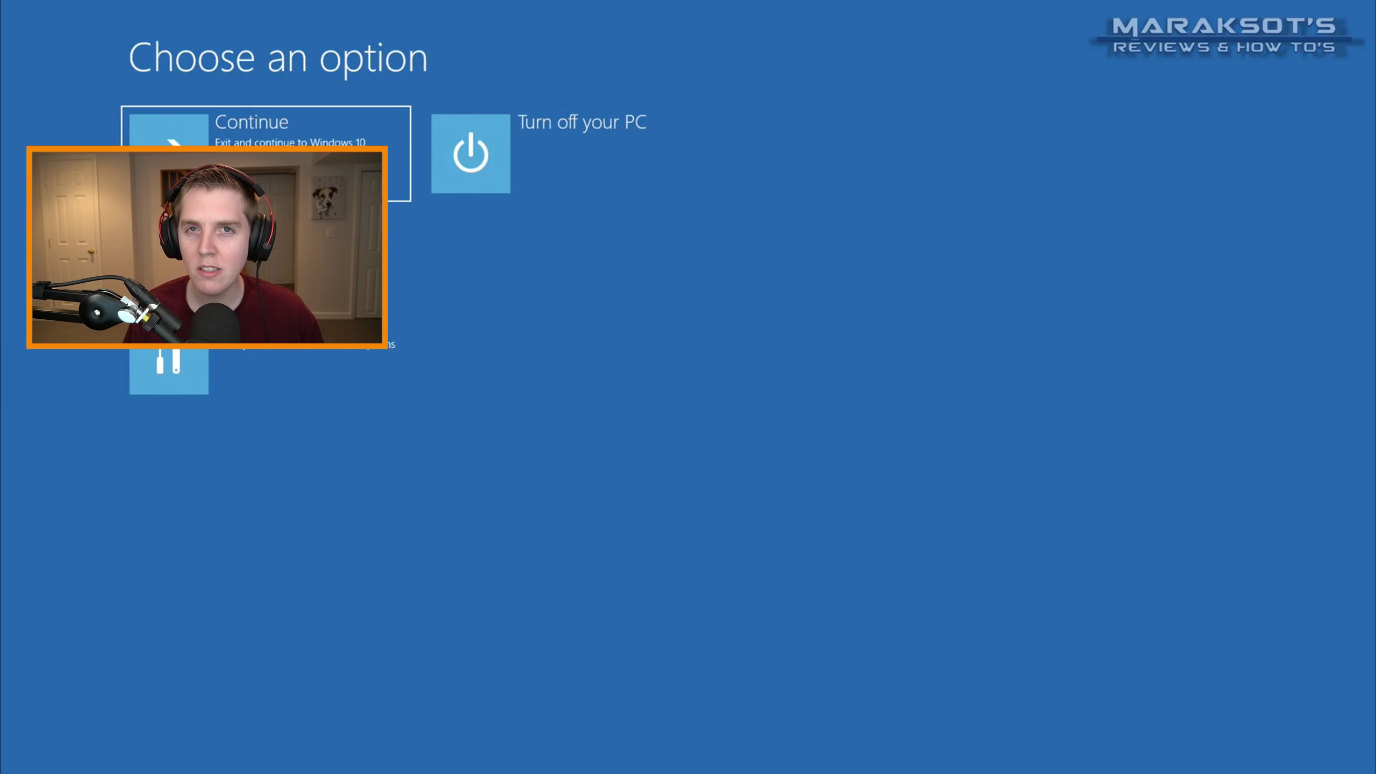
# Choose UEFI Firmware Settings among the advanced troubleshooting options and restart into the firmware
pyautogui.click(228, 347)
pyautogui.click(277, 253)
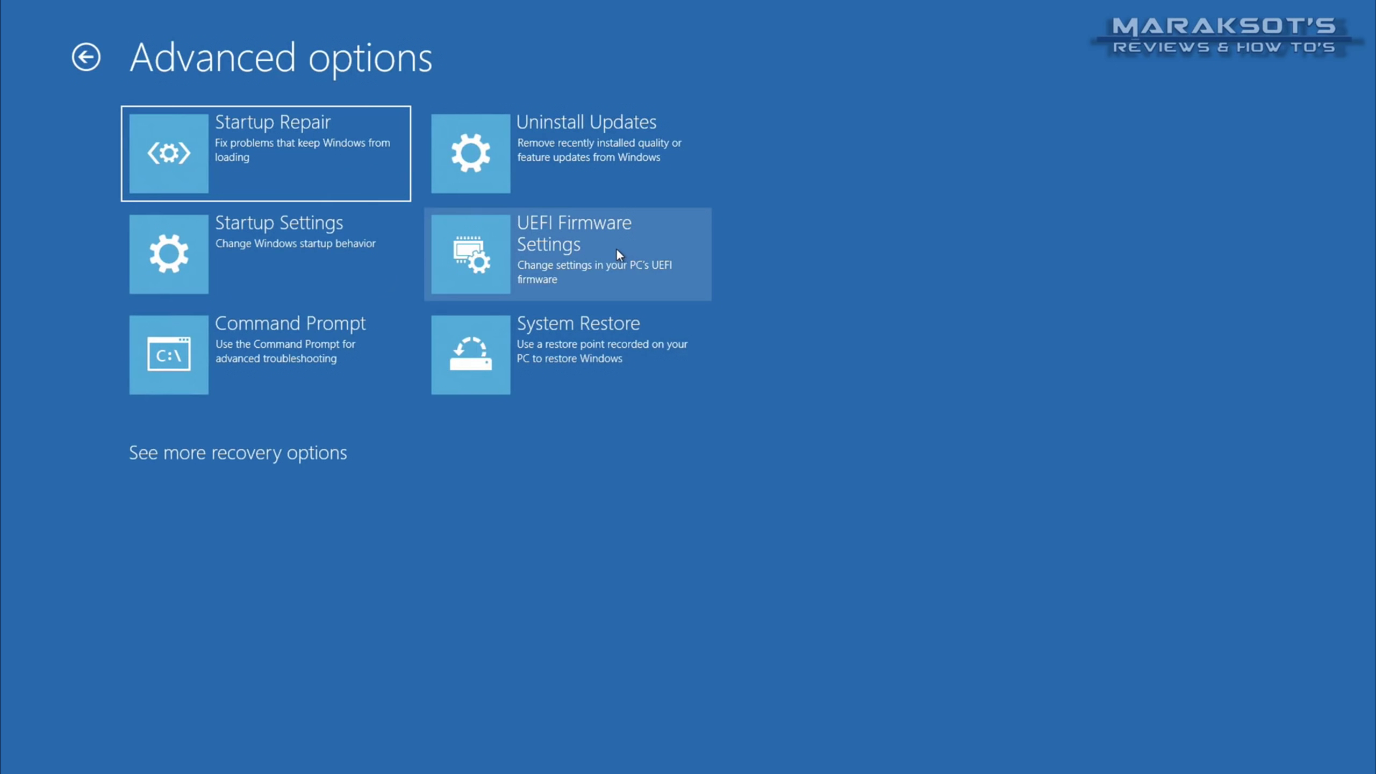
pyautogui.click(617, 250)
pyautogui.click(654, 179)
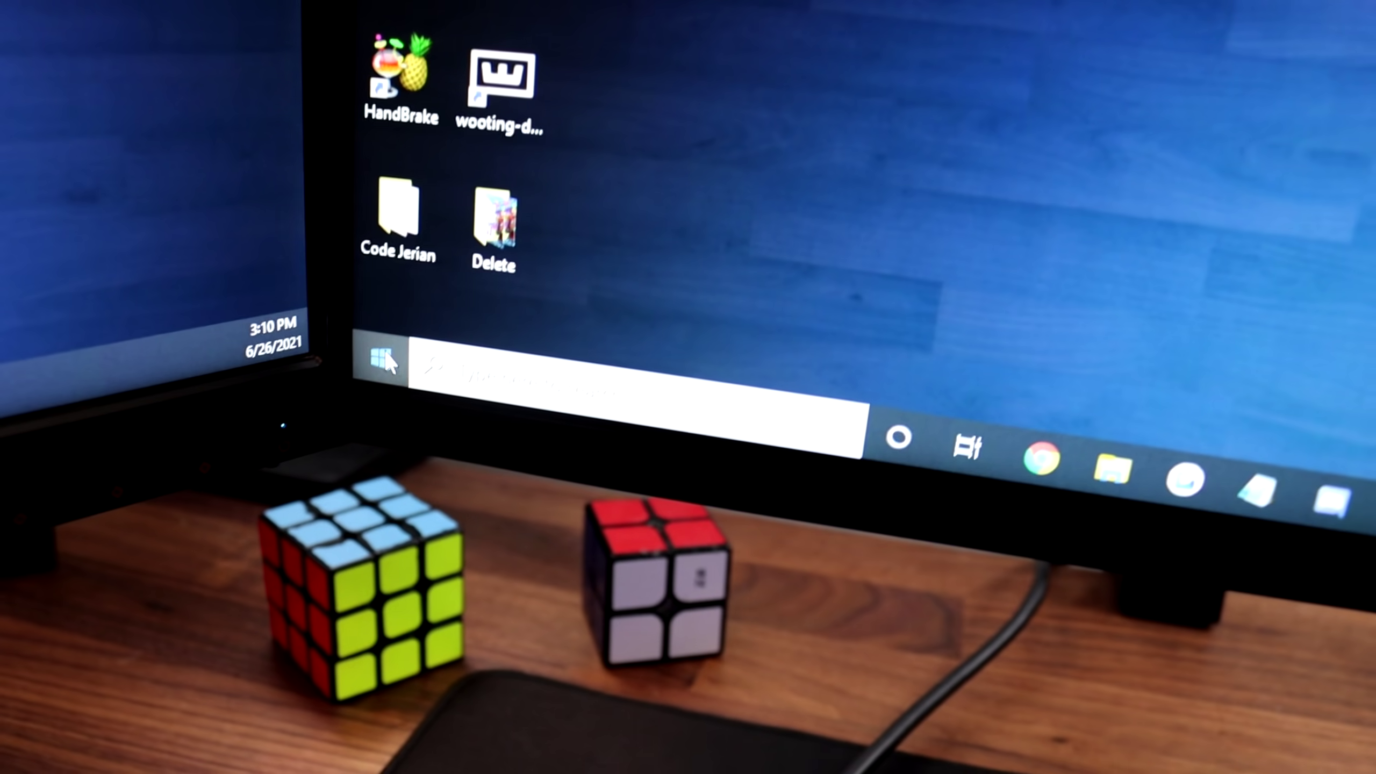
# Restart the PC from Windows, enter the BIOS setup during boot, and decline loading the previous values
pyautogui.click(237, 444)
pyautogui.moveTo(368, 325)
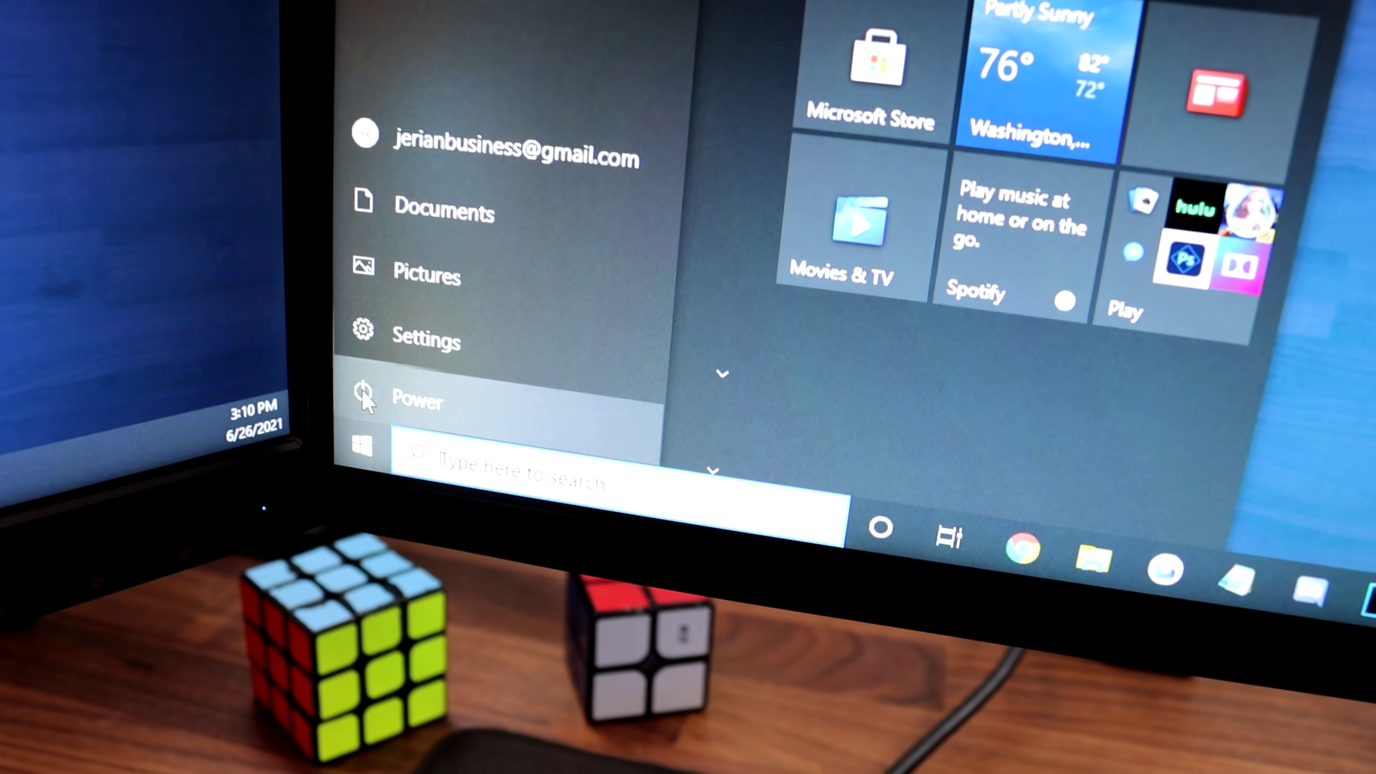
pyautogui.click(401, 391)
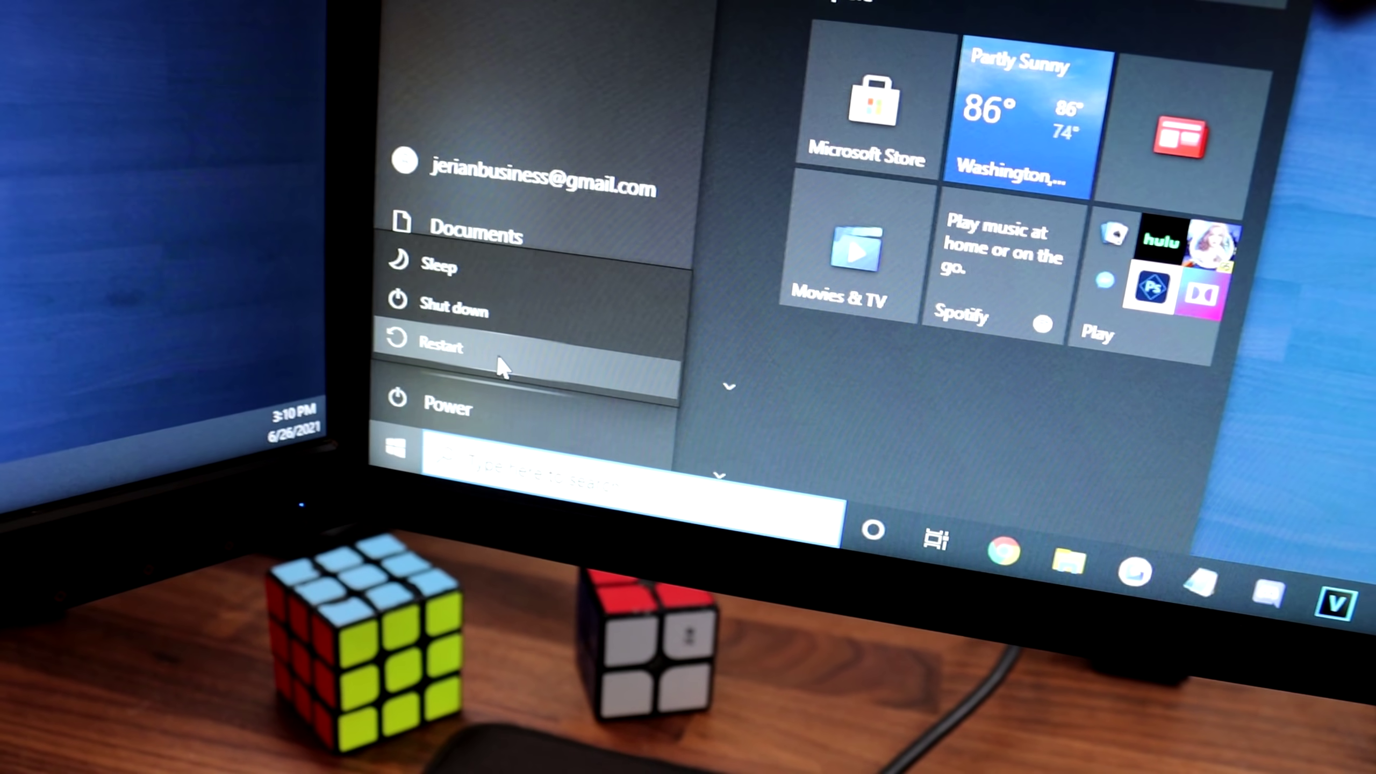
pyautogui.click(471, 358)
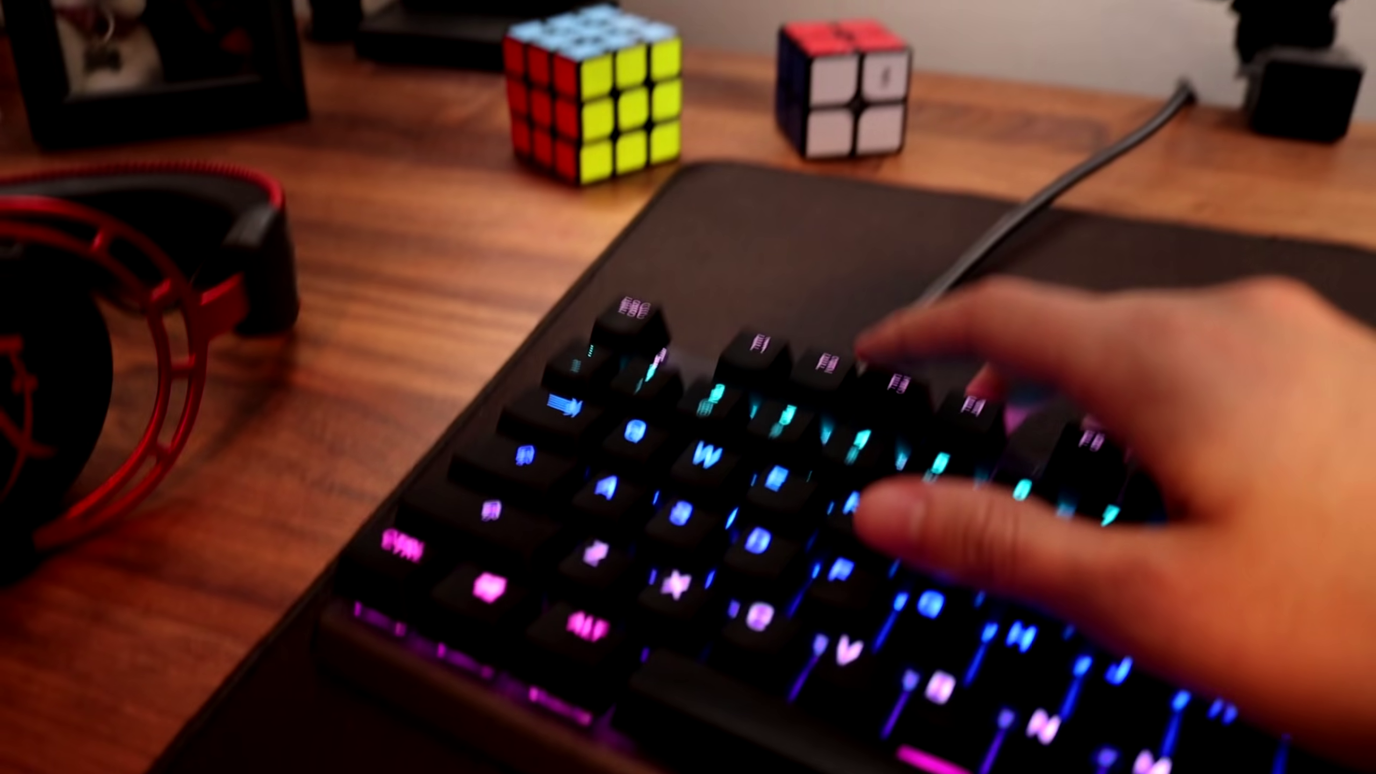
pyautogui.press('F2')
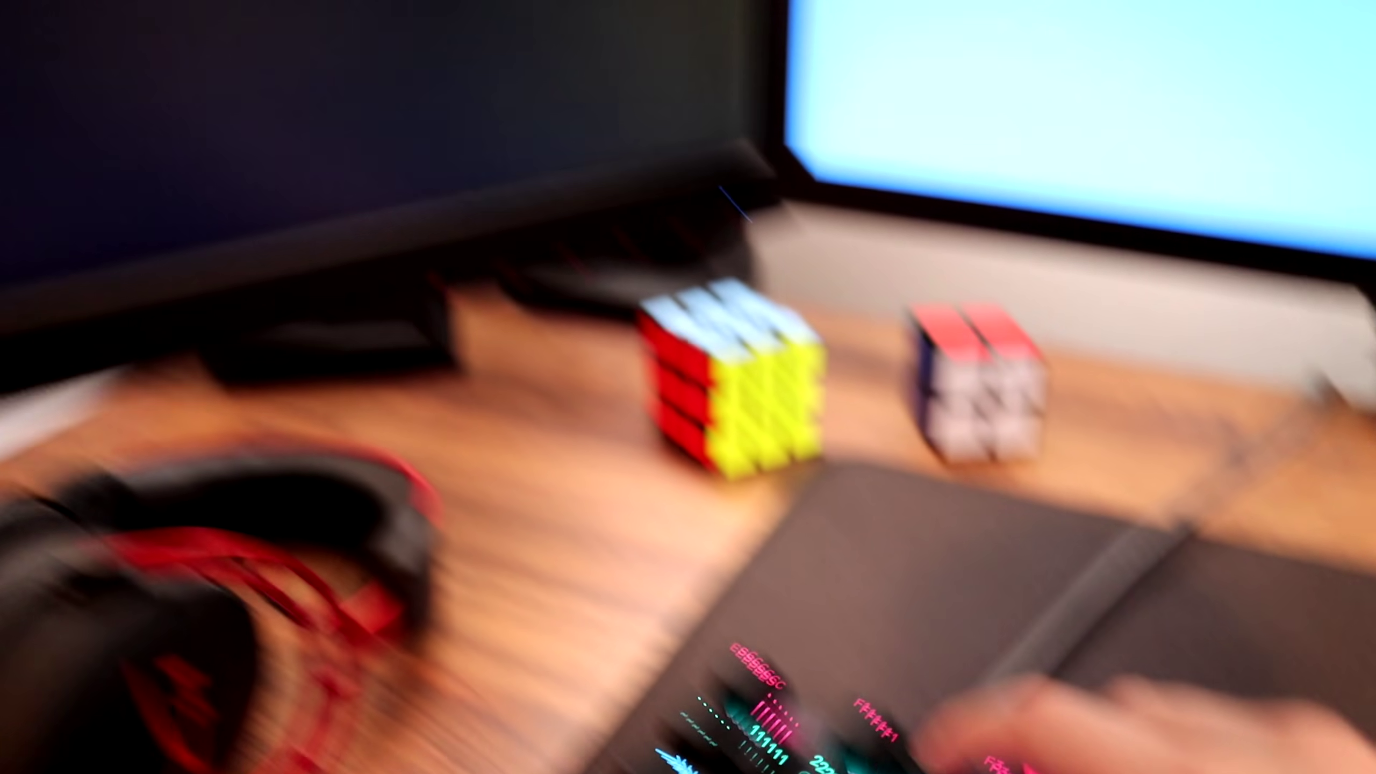
pyautogui.press('F2')
pyautogui.press('F2')
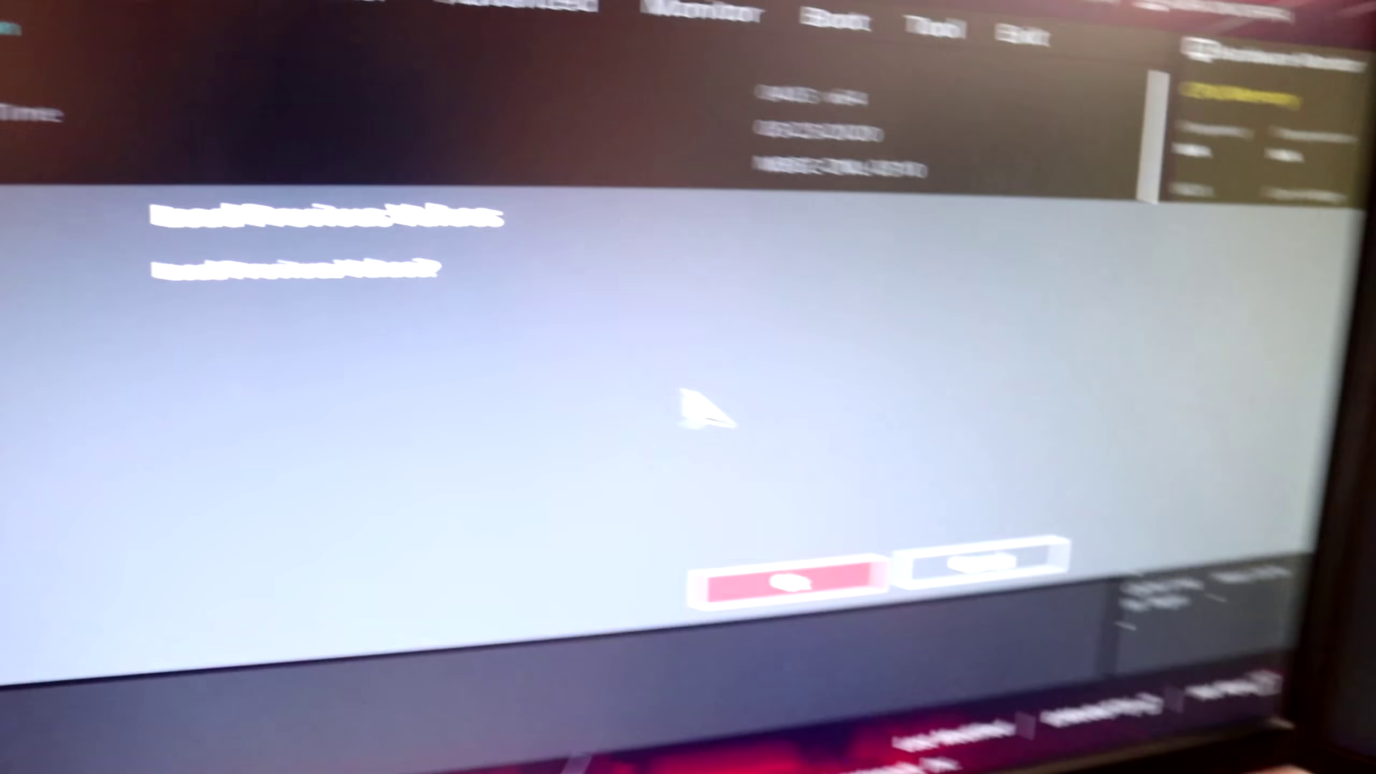
pyautogui.click(980, 561)
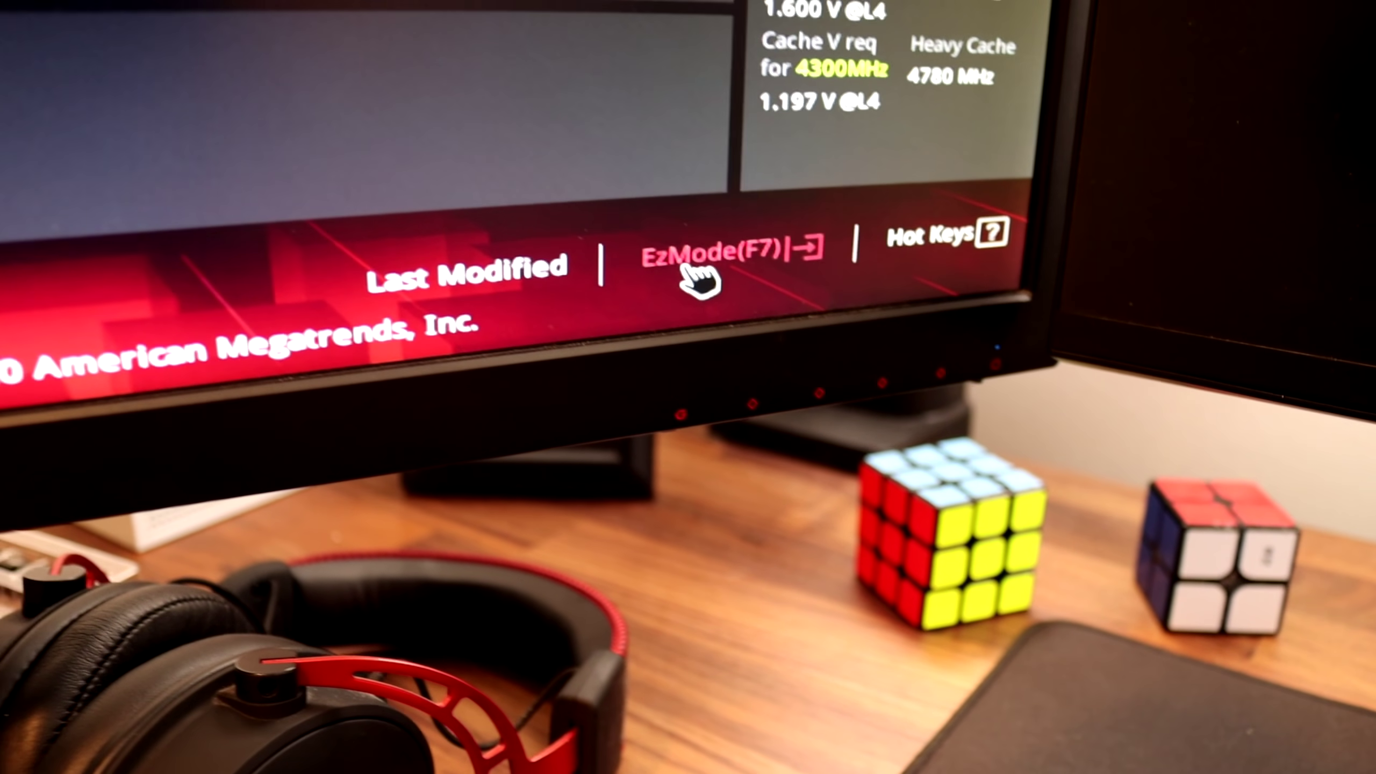
# Try to enable X.M.P. in the BIOS EZ Mode, saving the change on exit
pyautogui.click(686, 264)
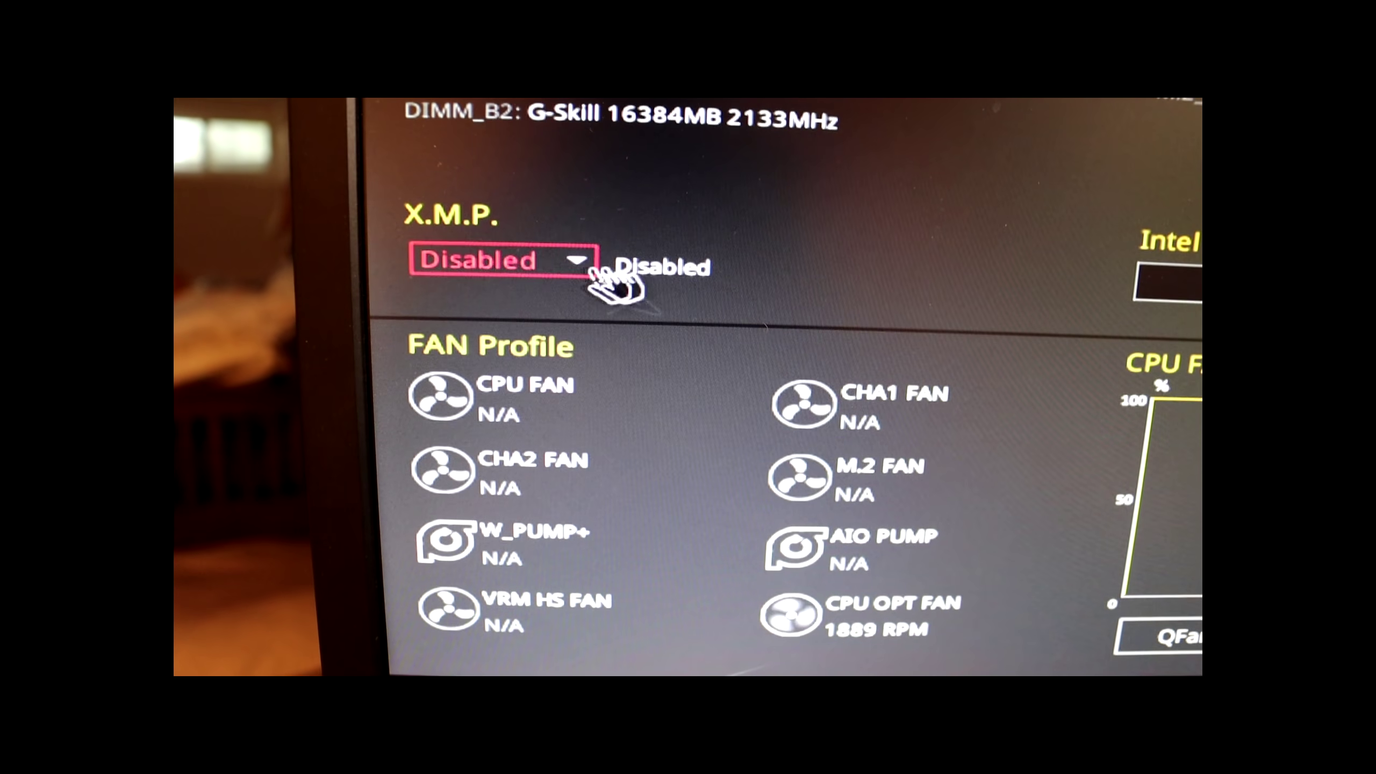
pyautogui.click(591, 268)
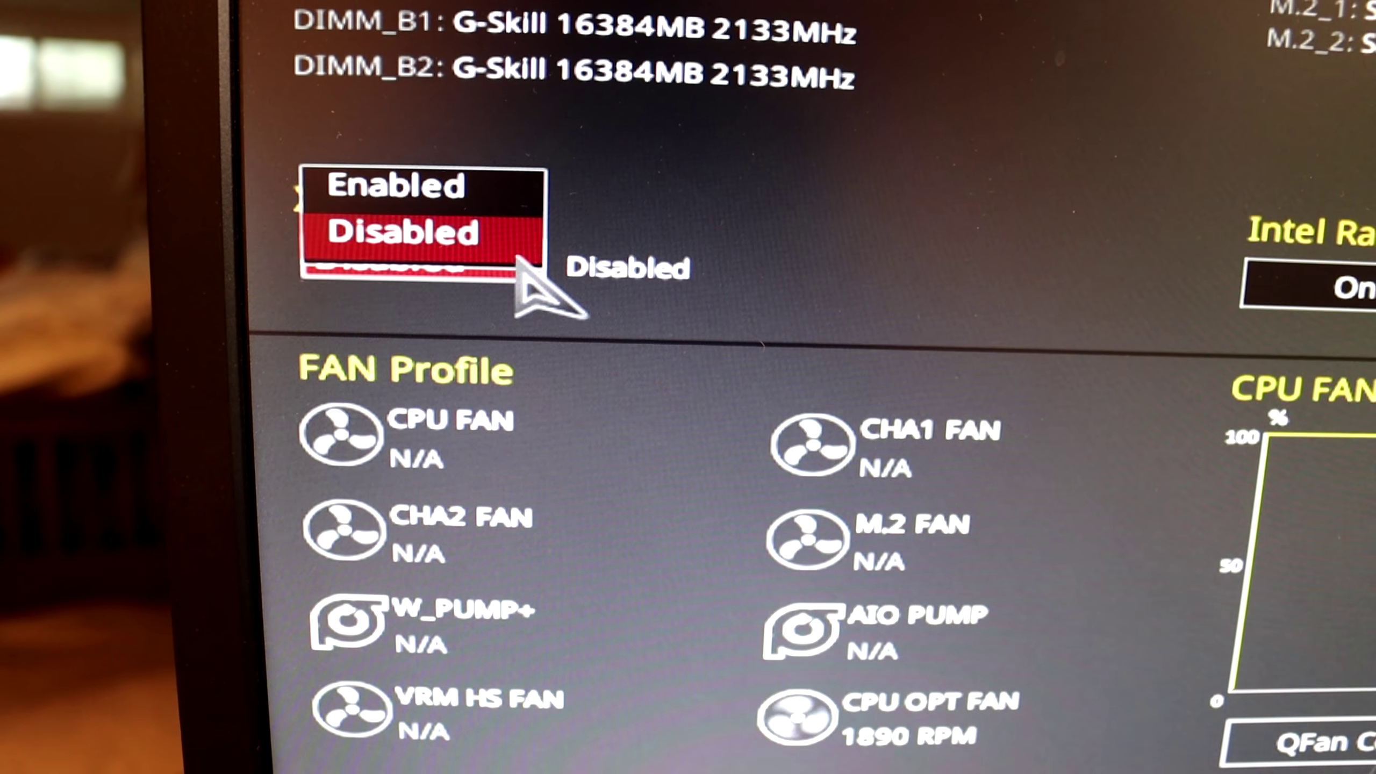
pyautogui.click(518, 233)
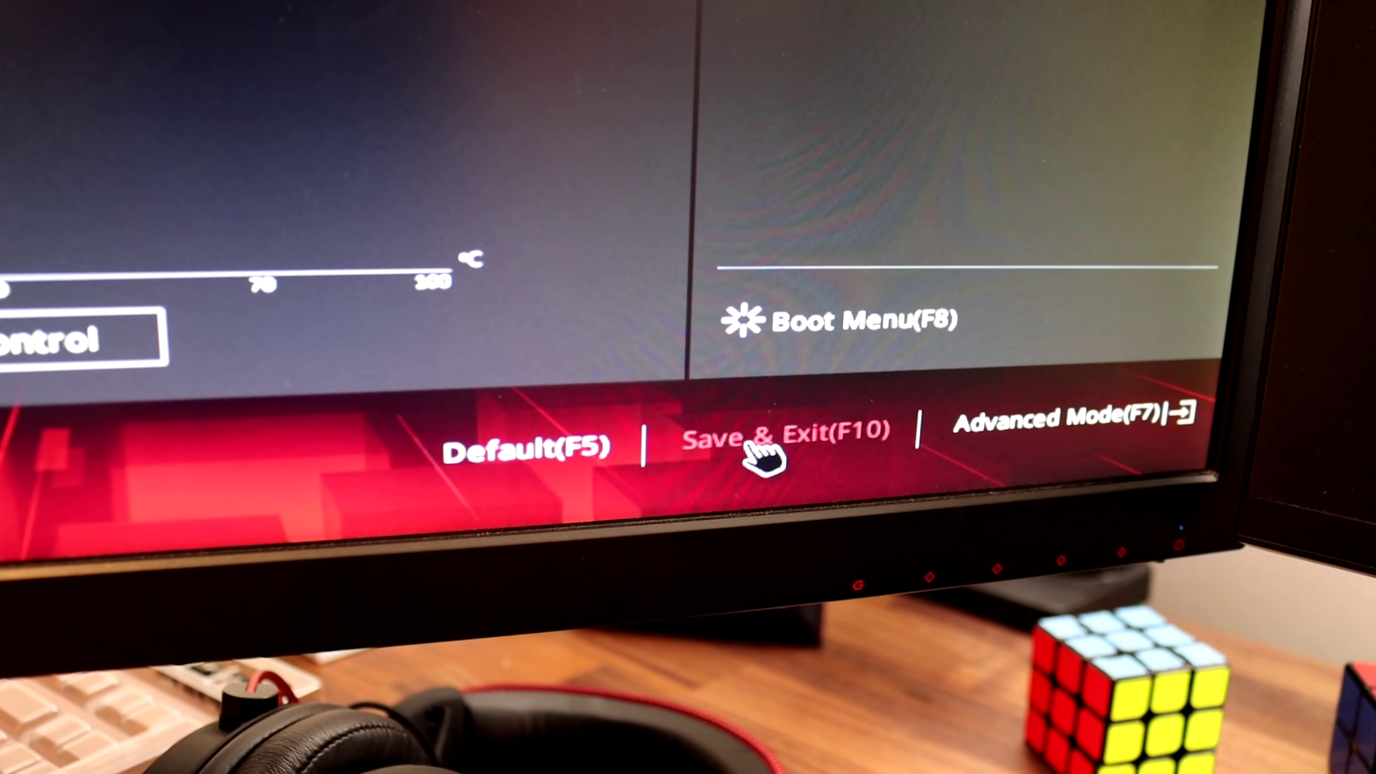
pyautogui.click(753, 404)
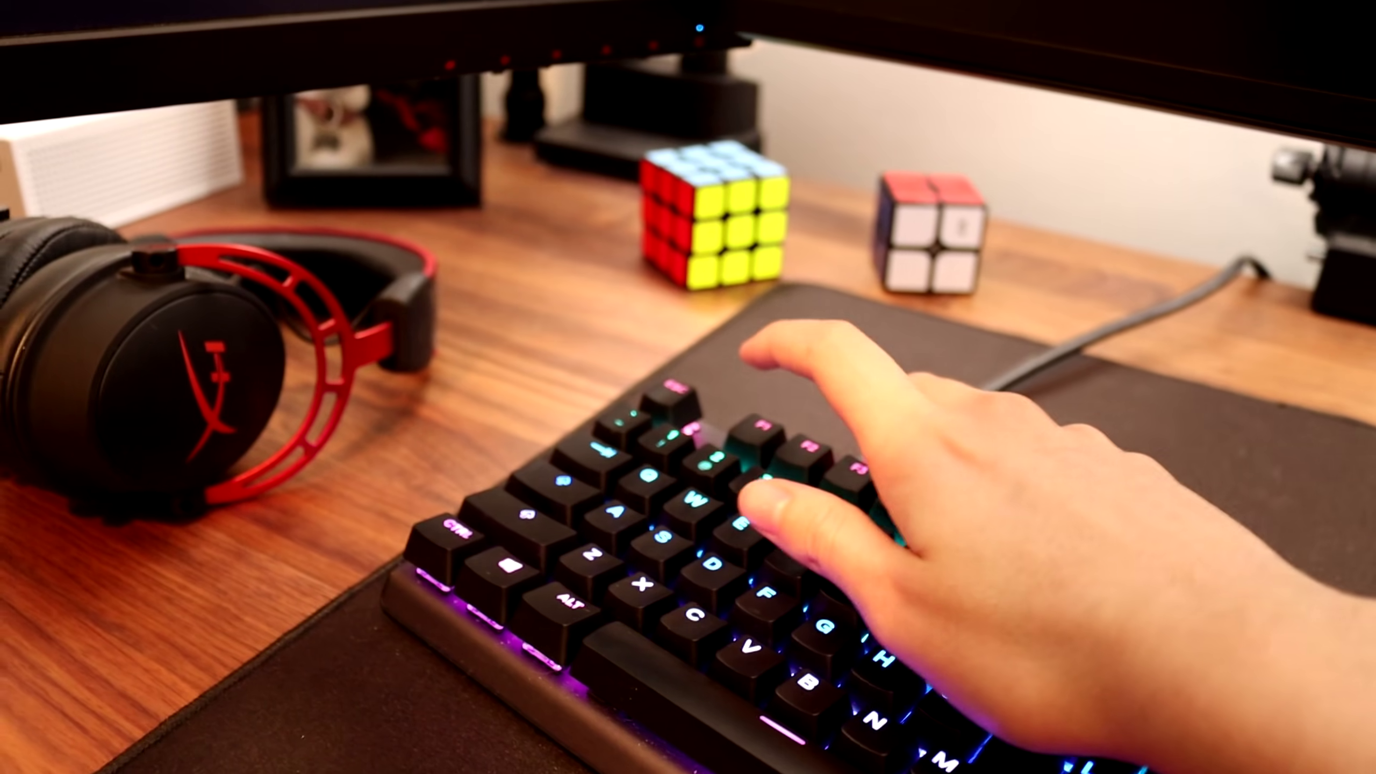
# Re-enter the BIOS setup during boot and switch from EZ Mode to Advanced Mode
pyautogui.press('F1')
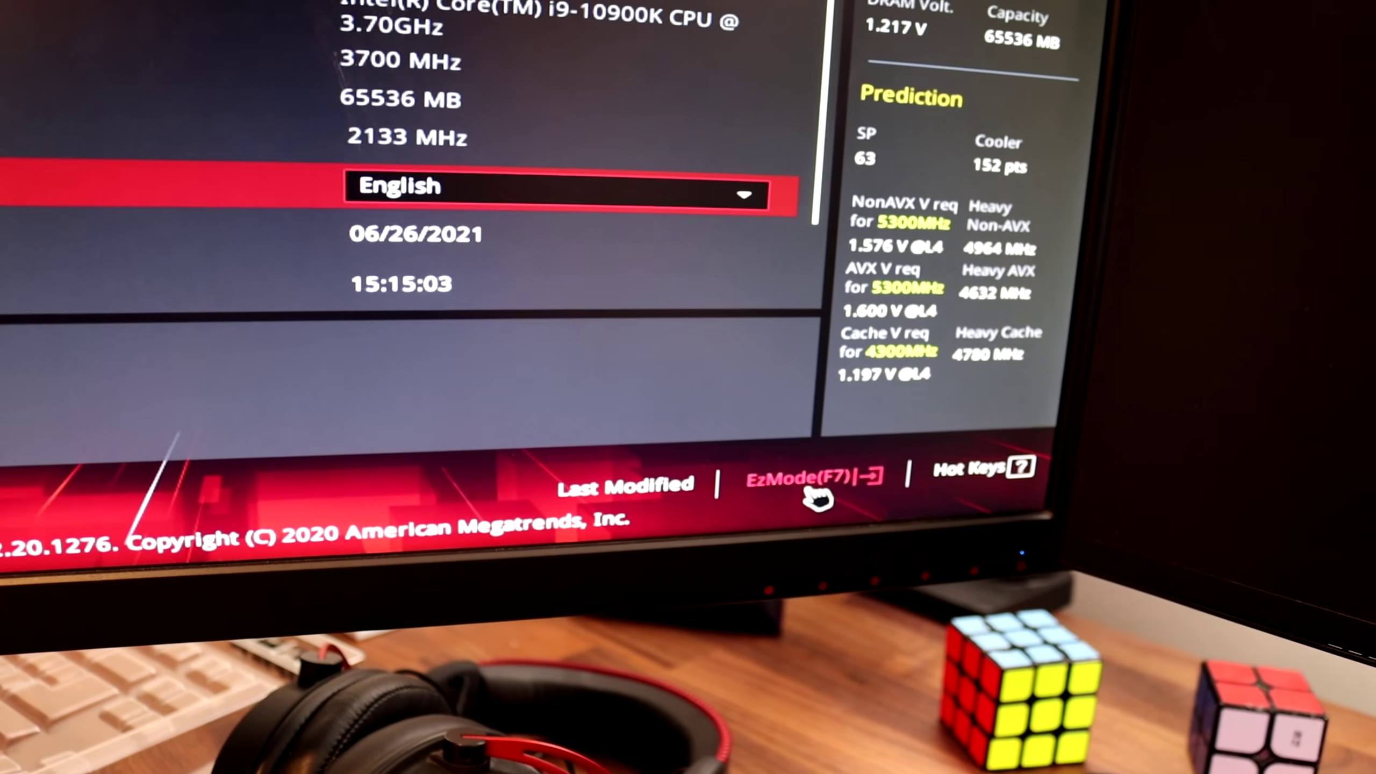
pyautogui.click(856, 515)
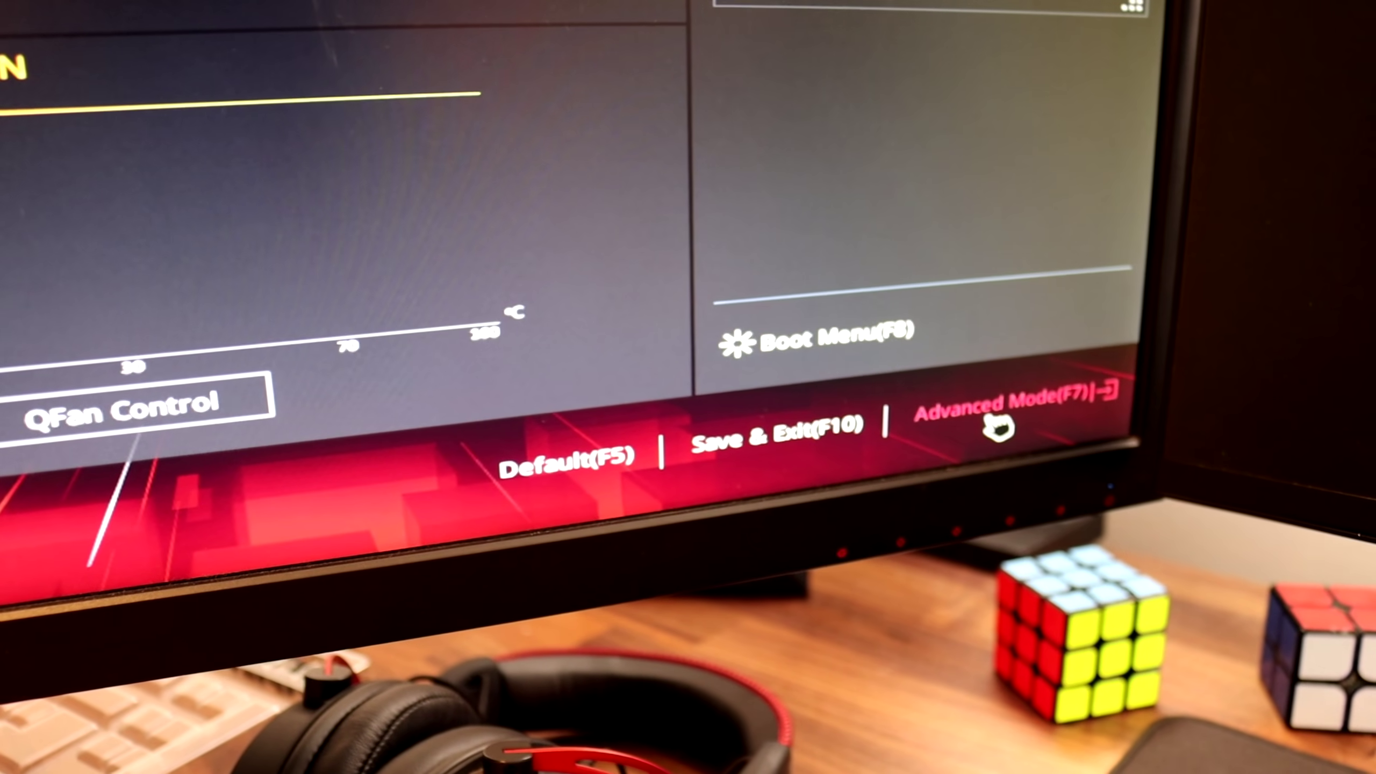
pyautogui.click(999, 428)
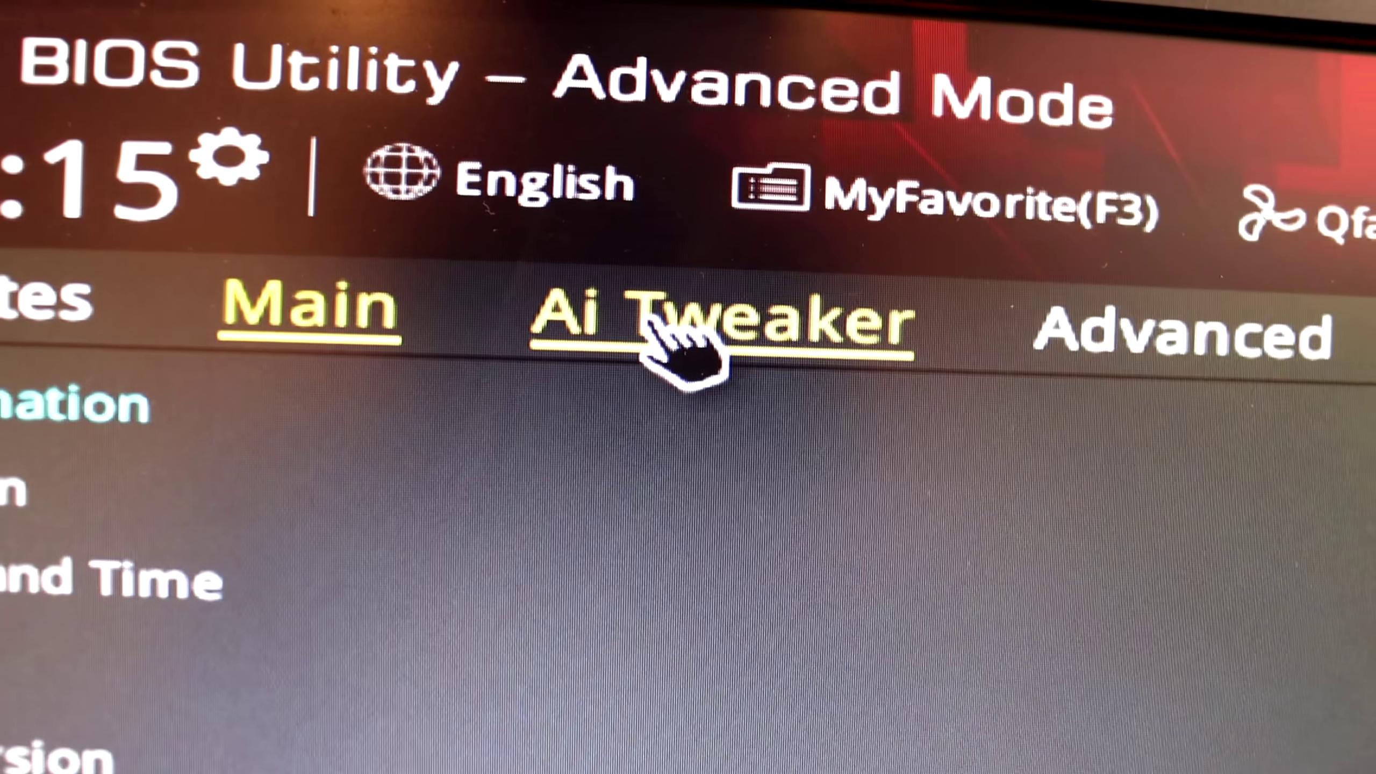
# Set Ai Overclock Tuner to XMP I in the Ai Tweaker settings
pyautogui.click(652, 322)
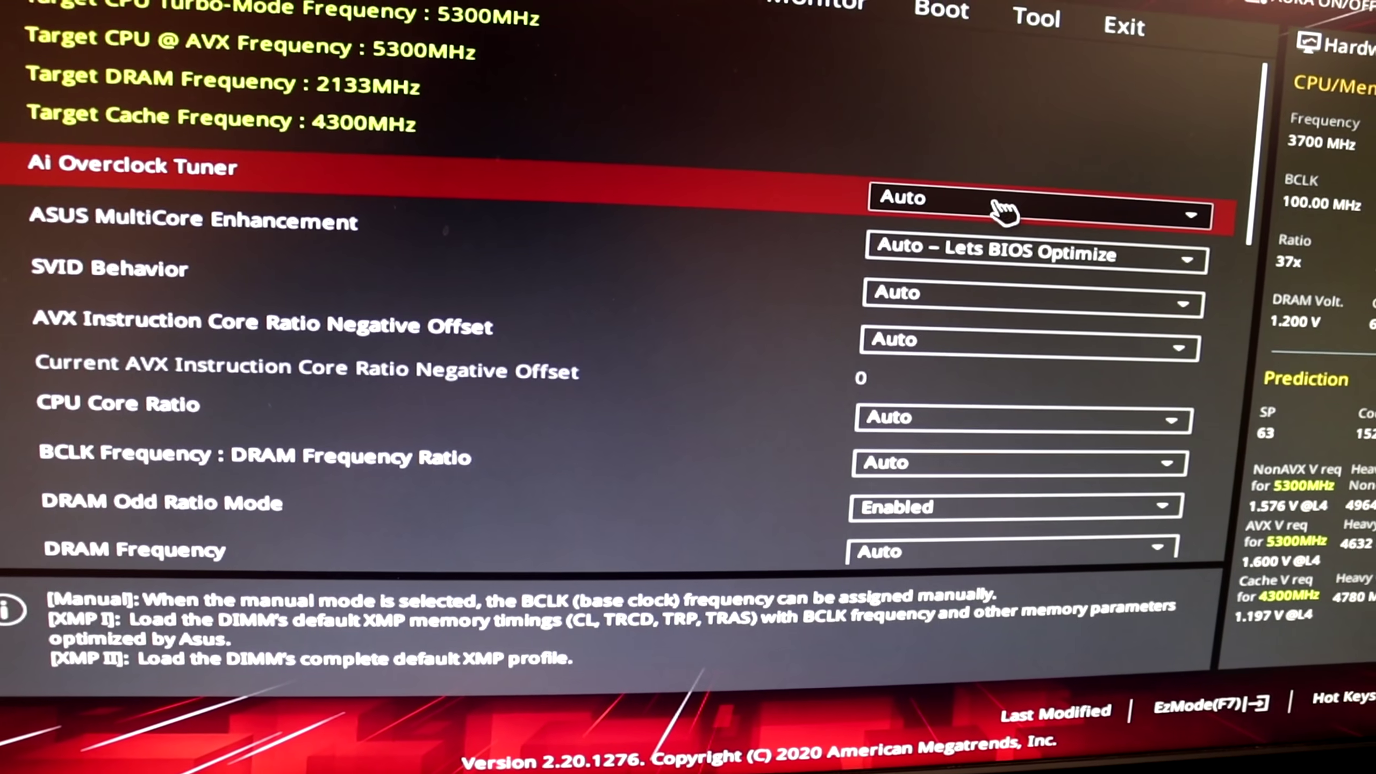
pyautogui.click(1003, 208)
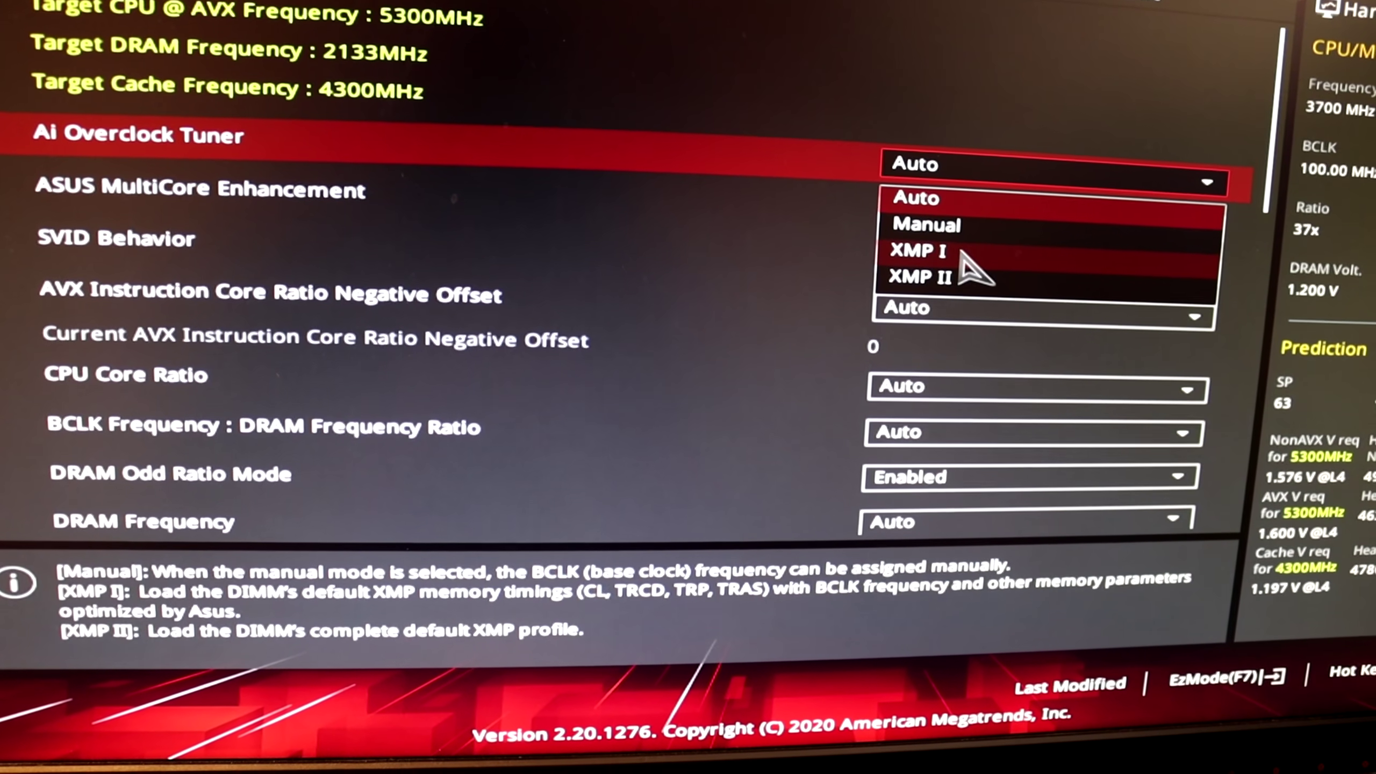
pyautogui.click(960, 251)
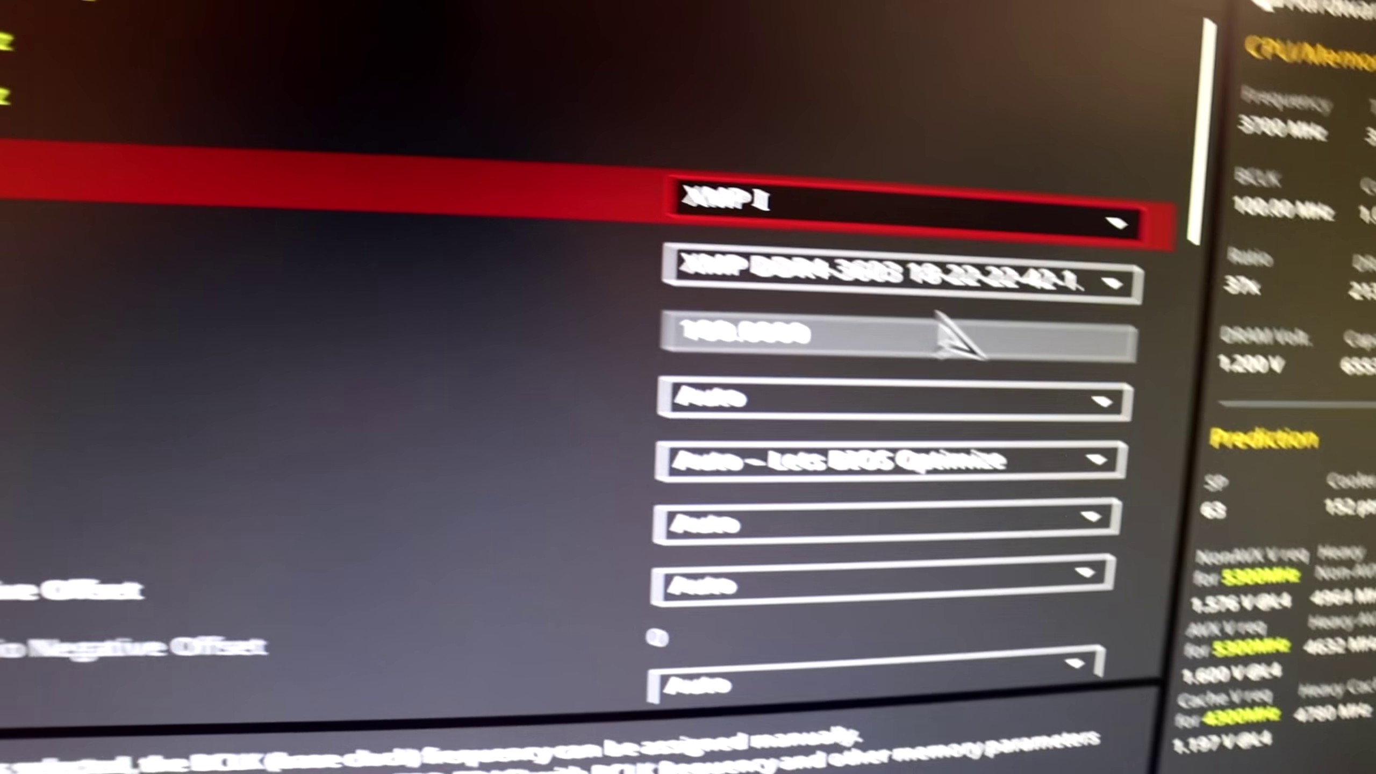
# Set the DRAM Frequency to DDR4-3200MHz in the Ai Tweaker settings
pyautogui.click(498, 341)
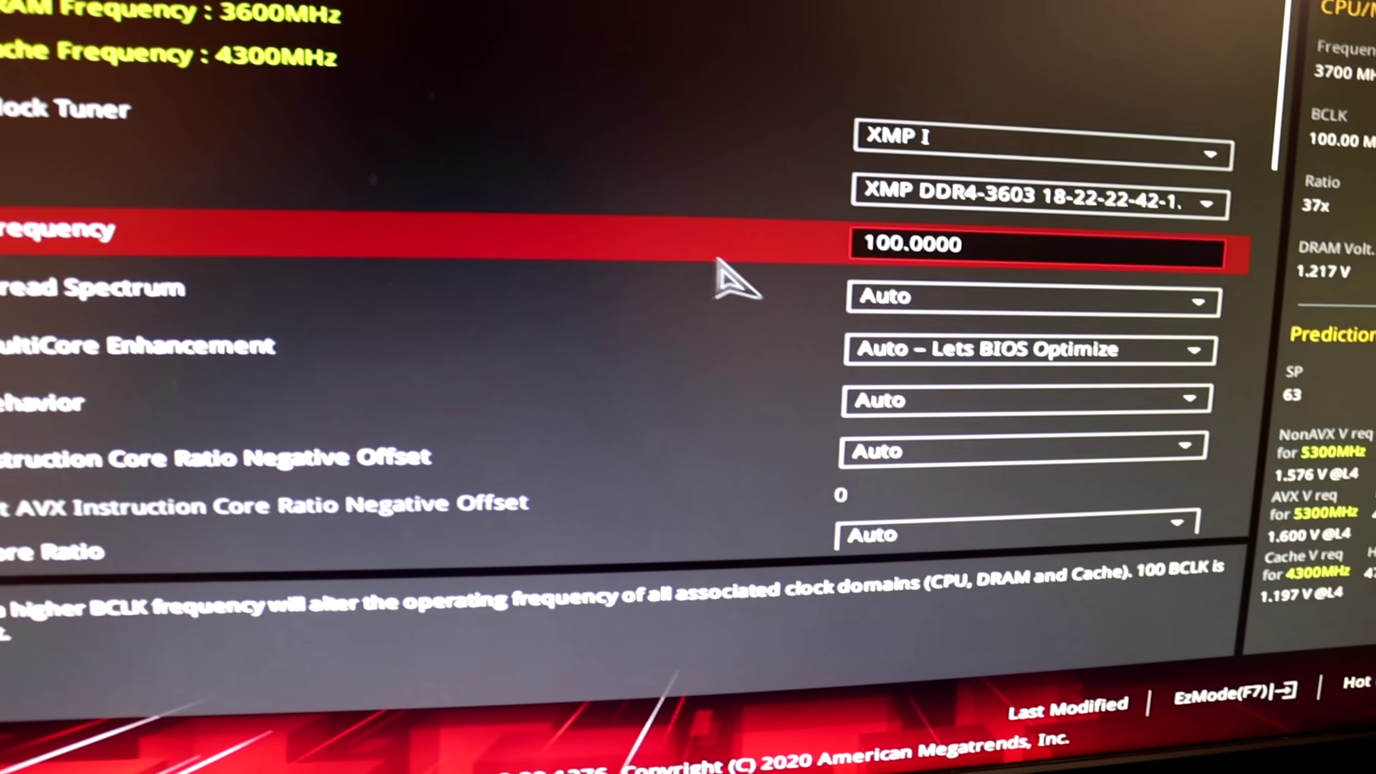
pyautogui.press('Down')
pyautogui.press('Down')
pyautogui.press('Down')
pyautogui.press('Down')
pyautogui.press('Down')
pyautogui.press('Down')
pyautogui.press('Down')
pyautogui.press('Down')
pyautogui.press('Down')
pyautogui.press('Down')
pyautogui.press('Down')
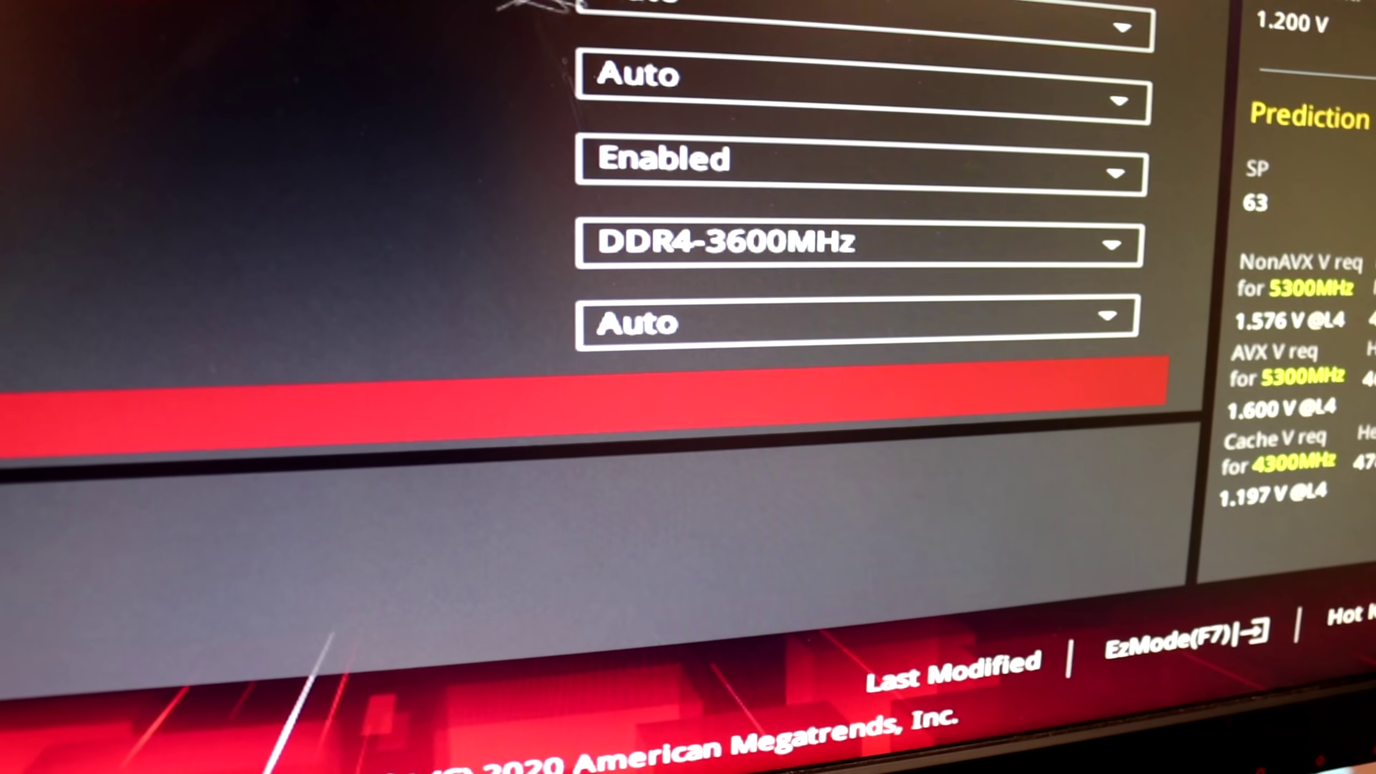
pyautogui.click(747, 258)
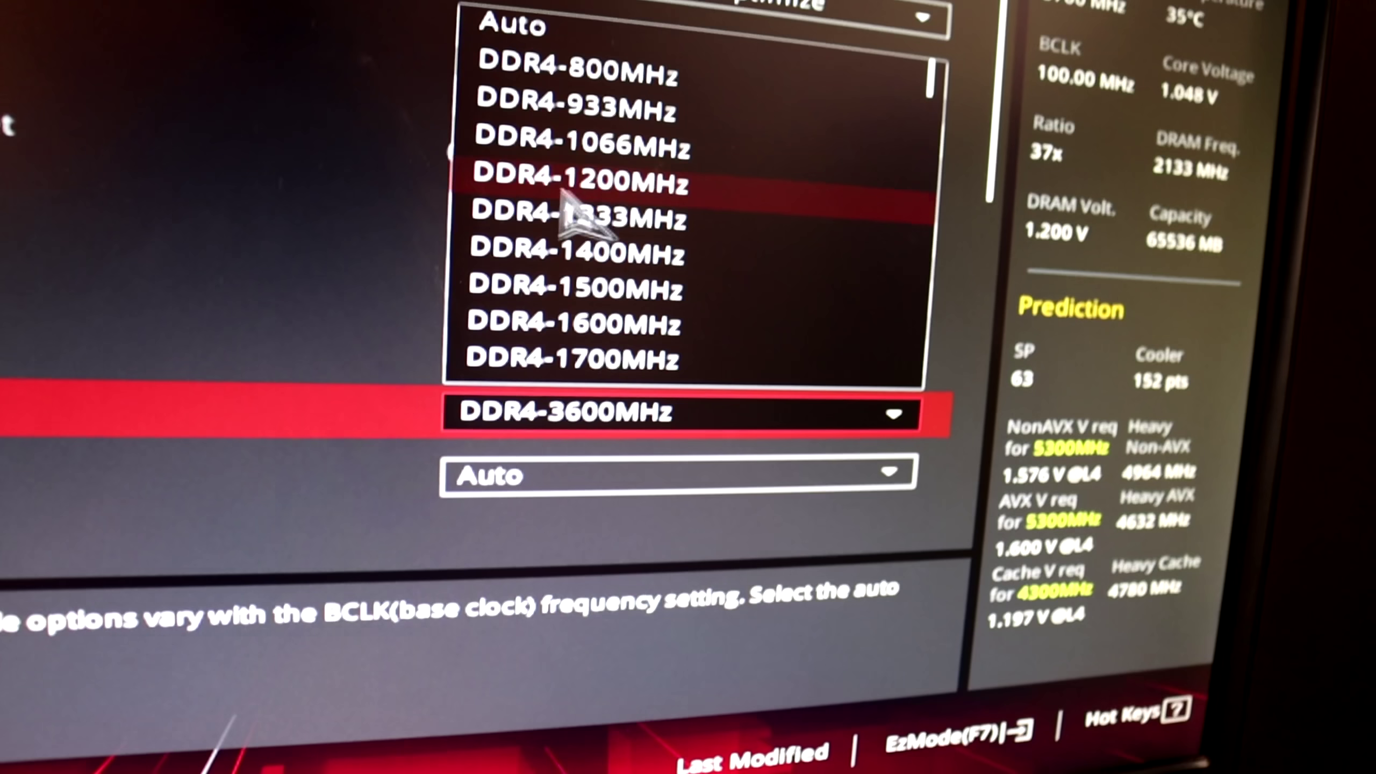
pyautogui.scroll(-20, 644, 185)
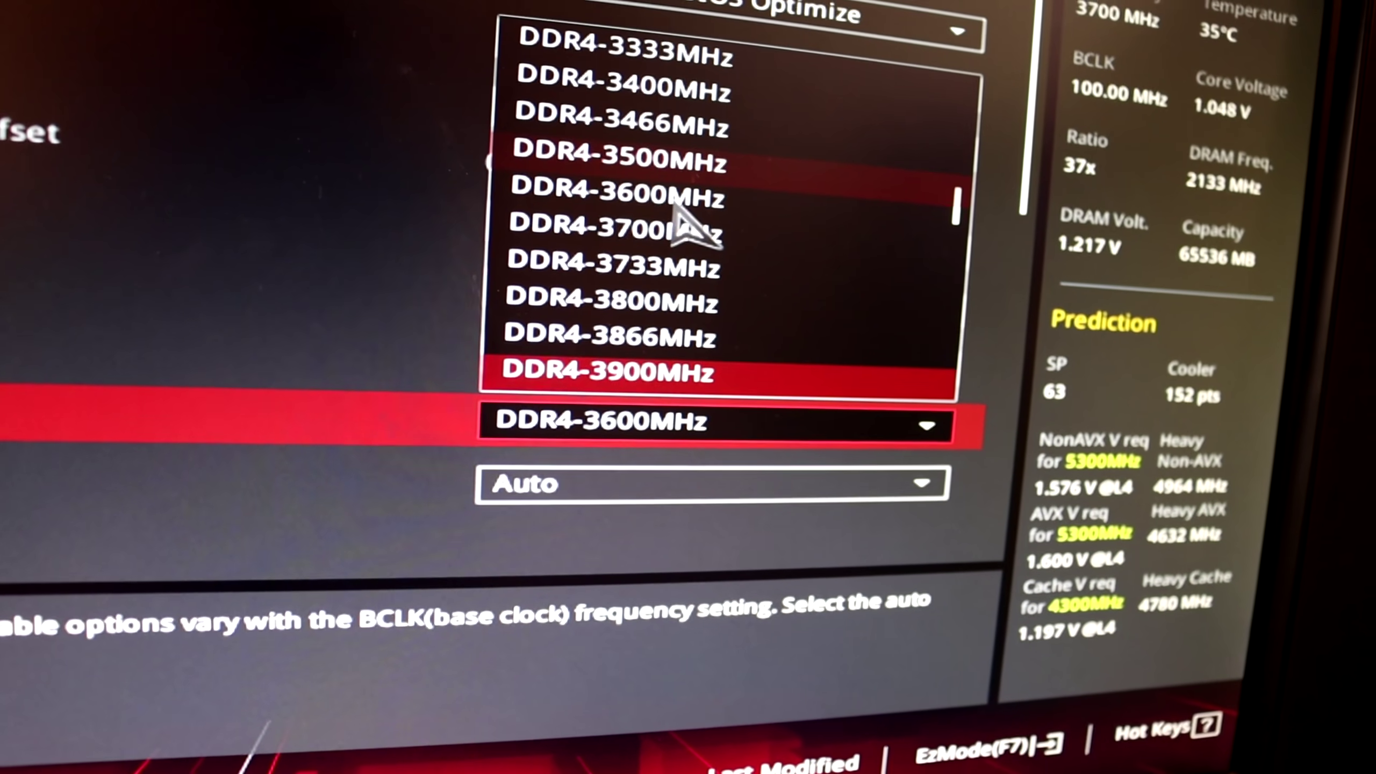
pyautogui.scroll(5, 684, 222)
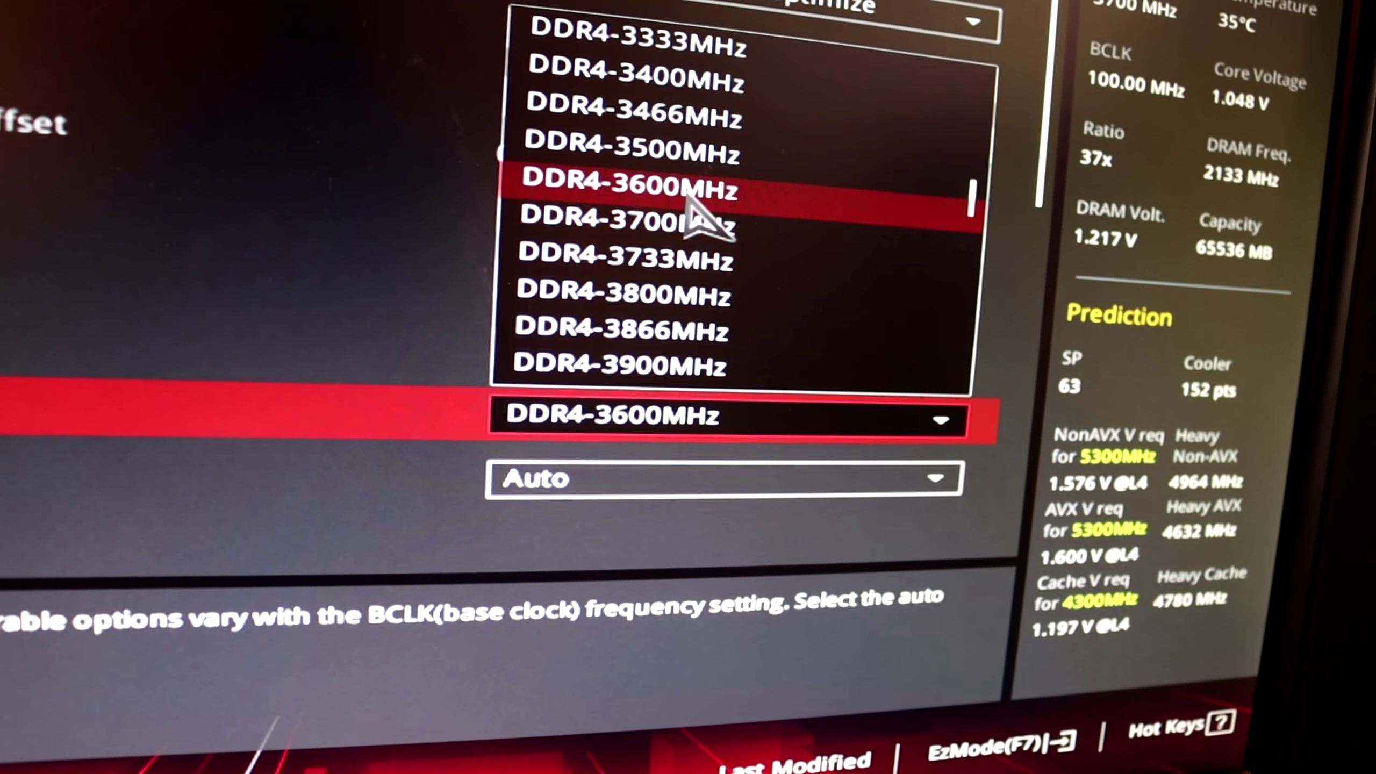
pyautogui.scroll(6, 699, 195)
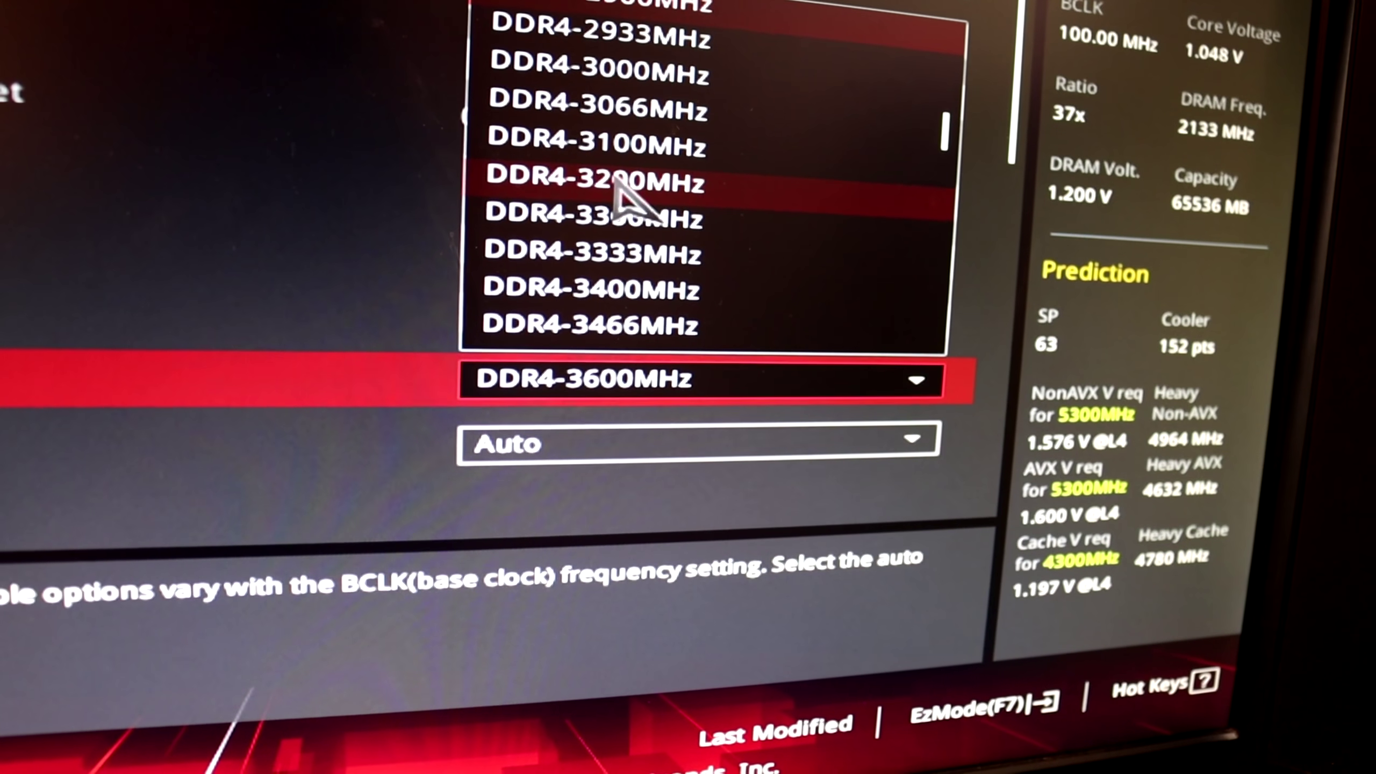
pyautogui.click(620, 184)
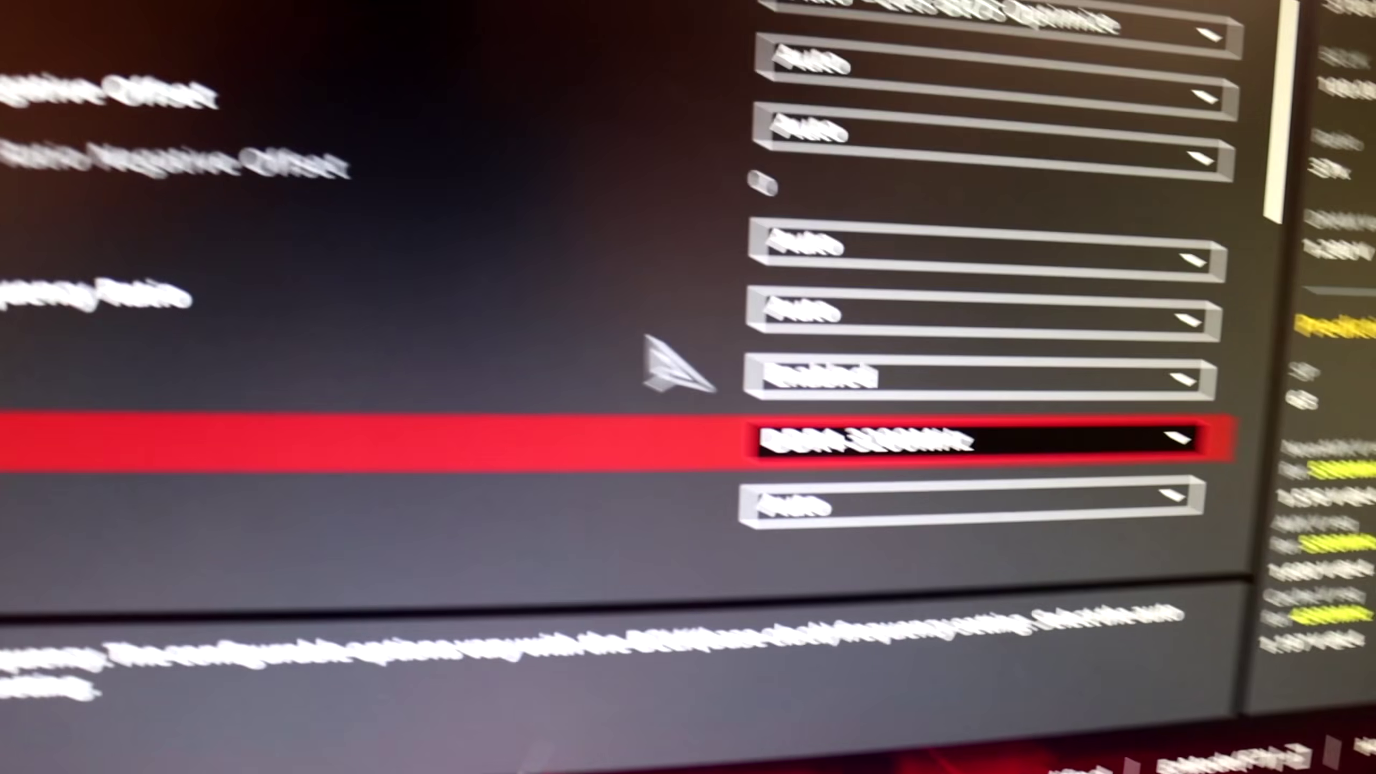
# Exit the BIOS with Save Changes & Reset to apply the new memory settings
pyautogui.press('Down')
pyautogui.press('Down')
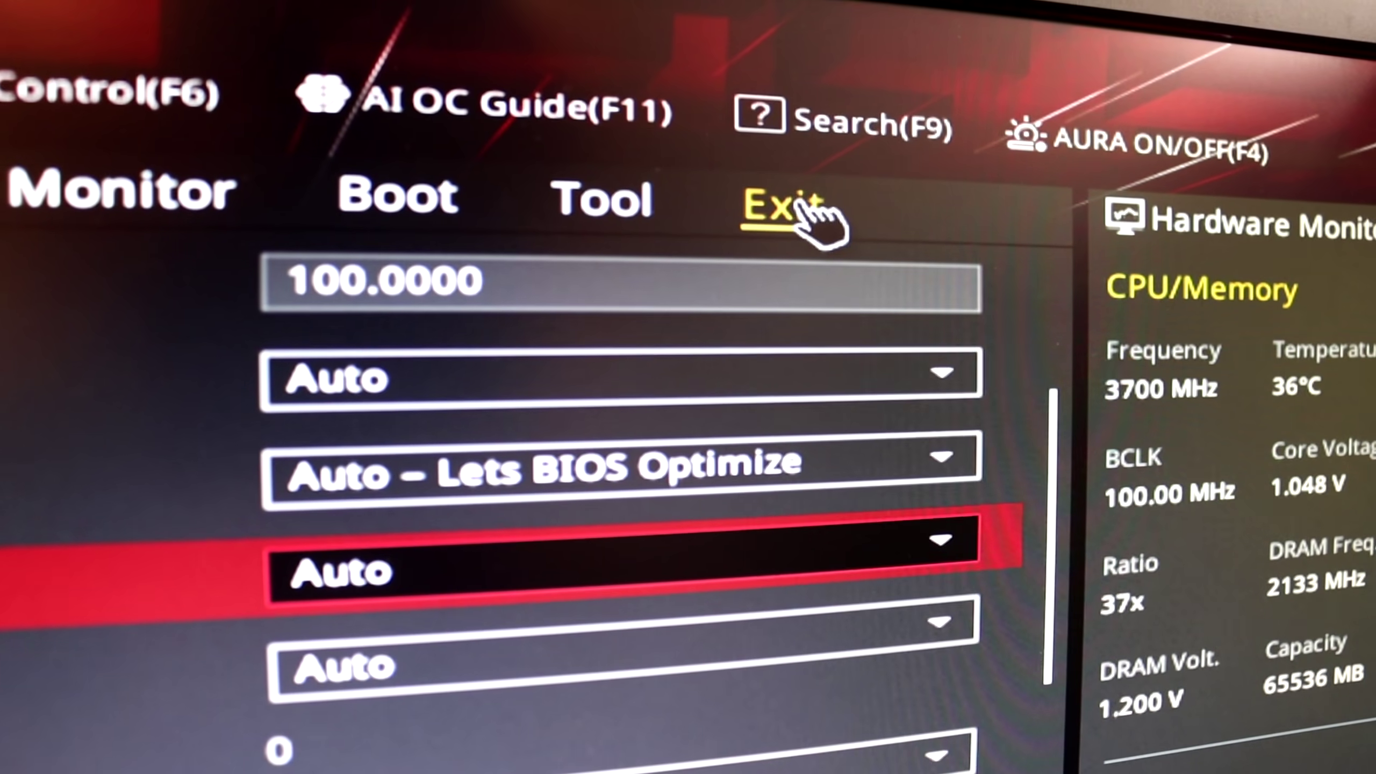
pyautogui.click(786, 230)
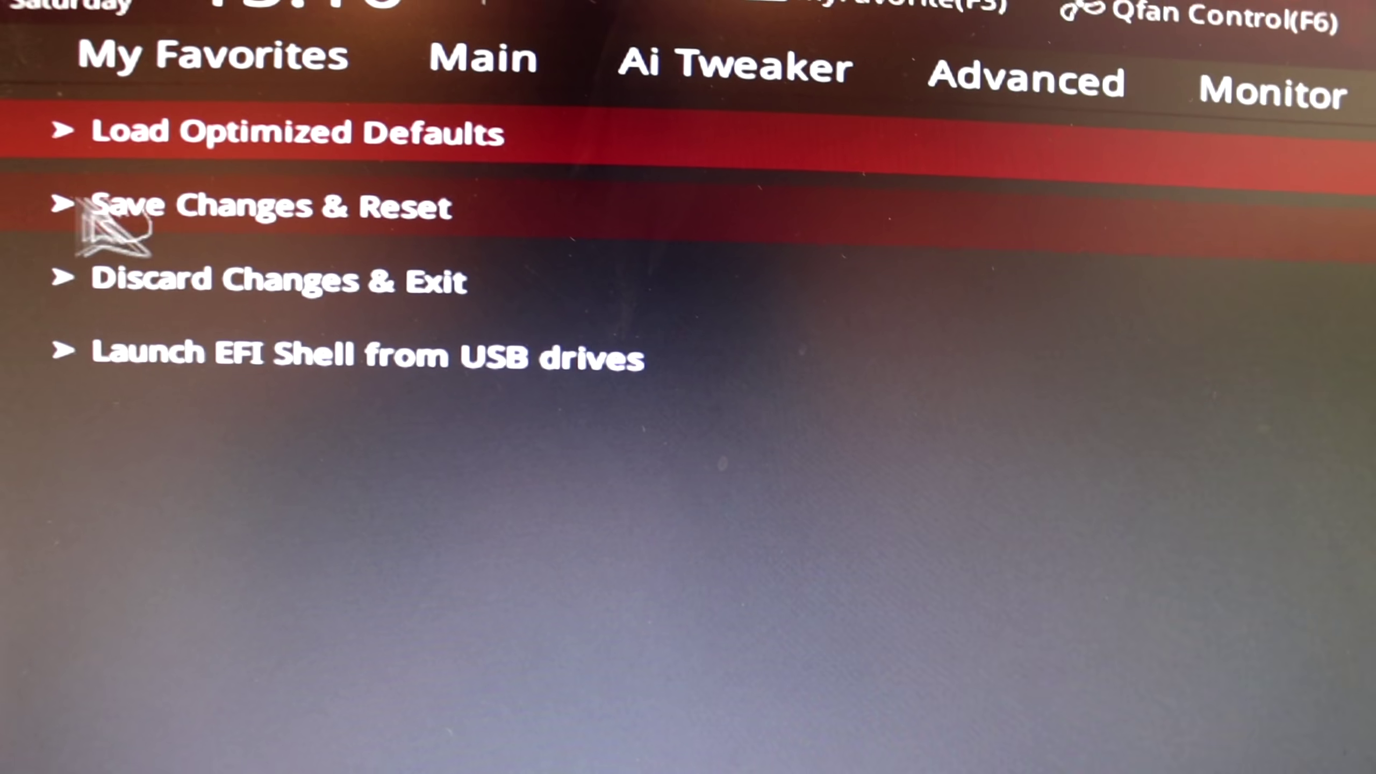
pyautogui.click(179, 193)
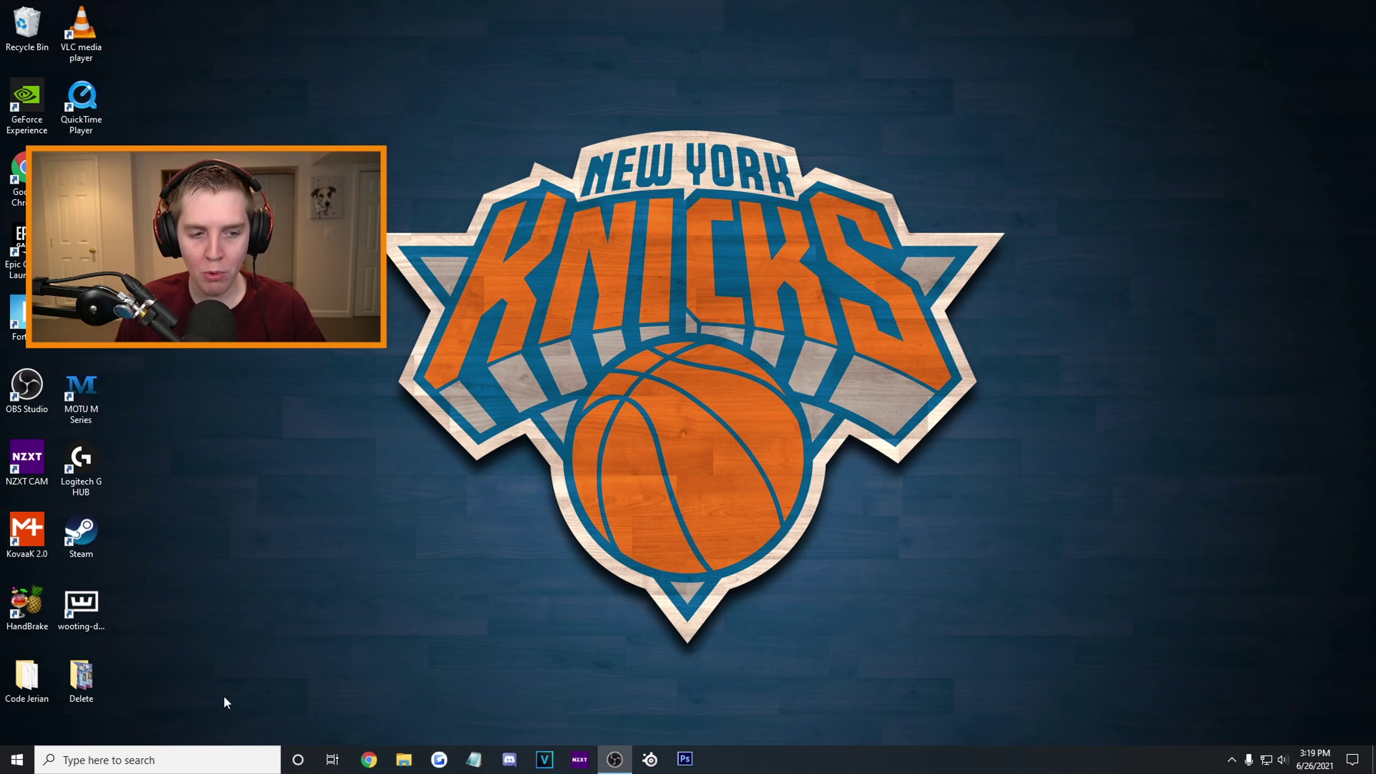
# Search Windows for Task Manager and open it
pyautogui.click(144, 754)
pyautogui.write('tasdk')
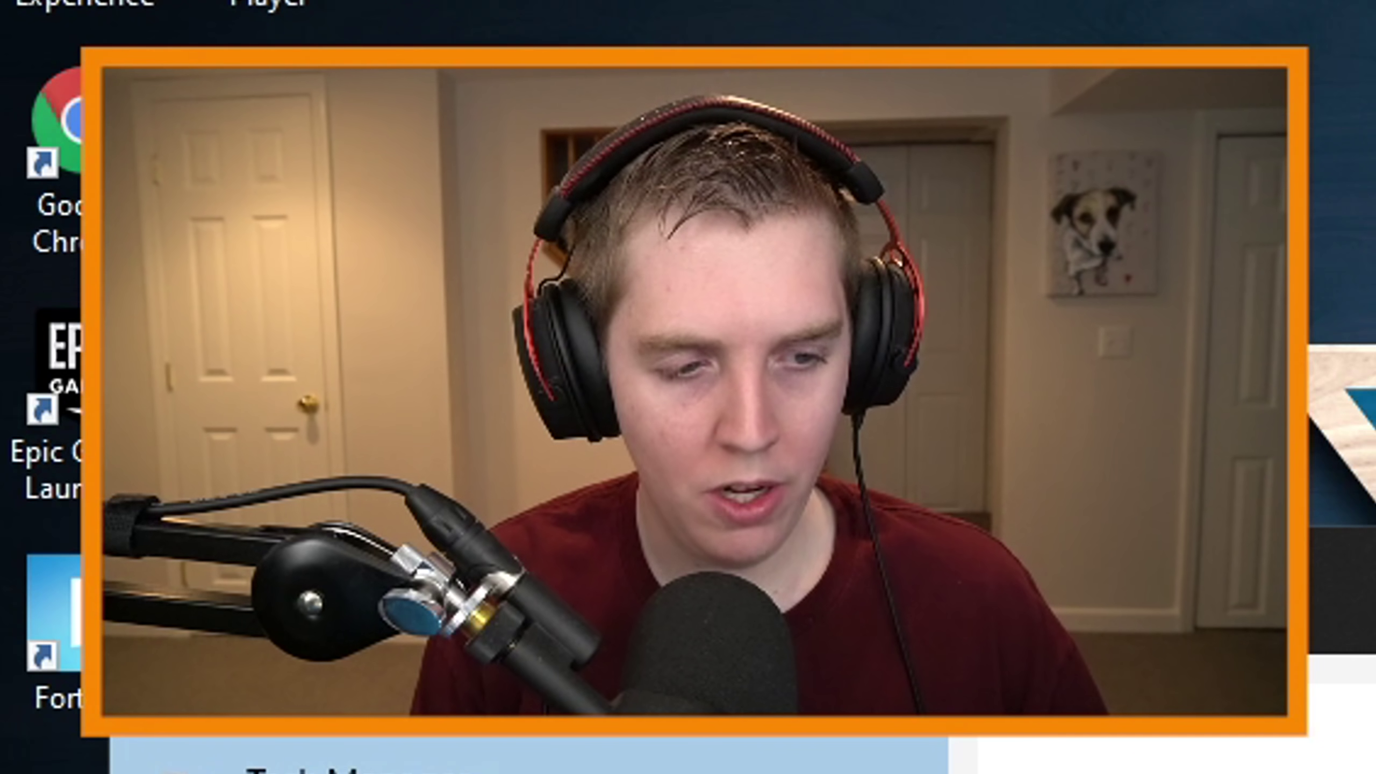
pyautogui.press('Return')
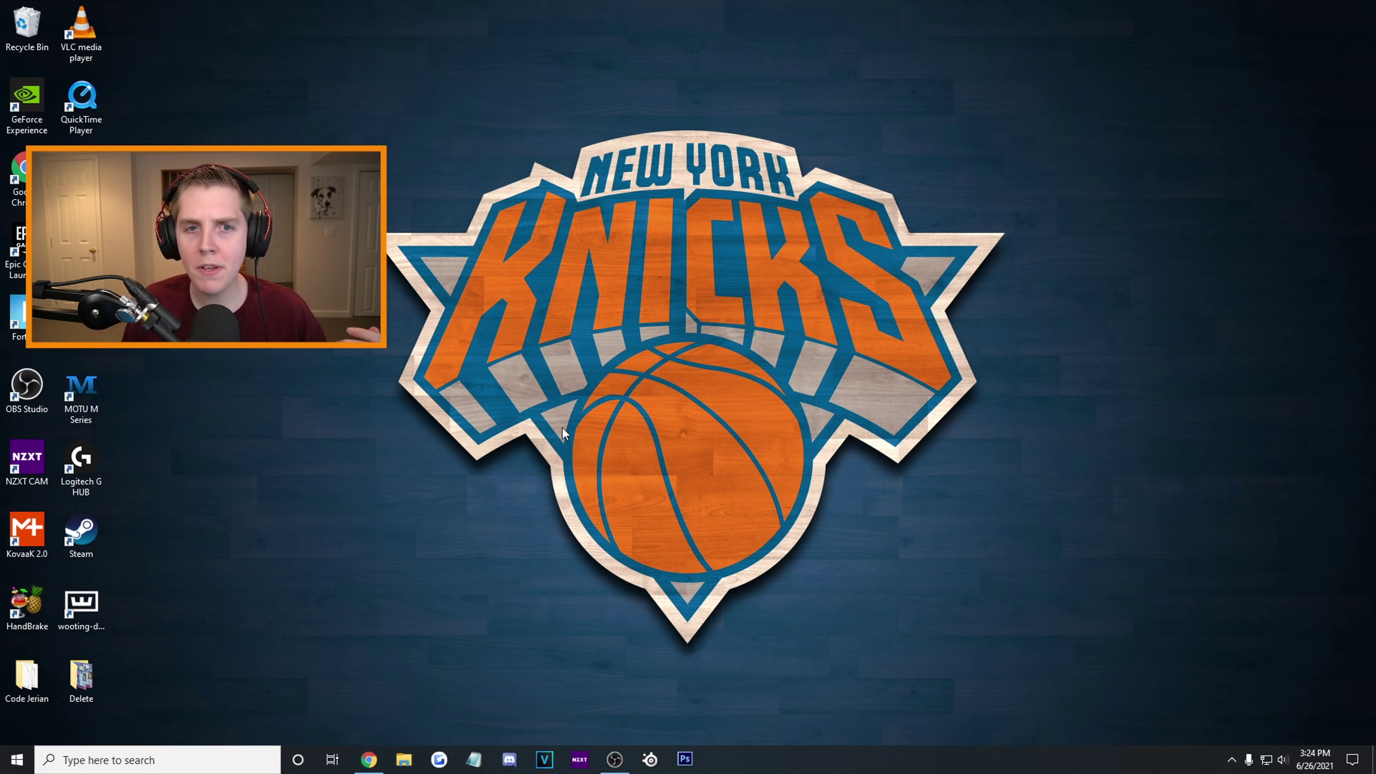
# Open the Gaming section of Windows Settings and check the Xbox Game Bar options
pyautogui.click(120, 748)
pyautogui.write('setting')
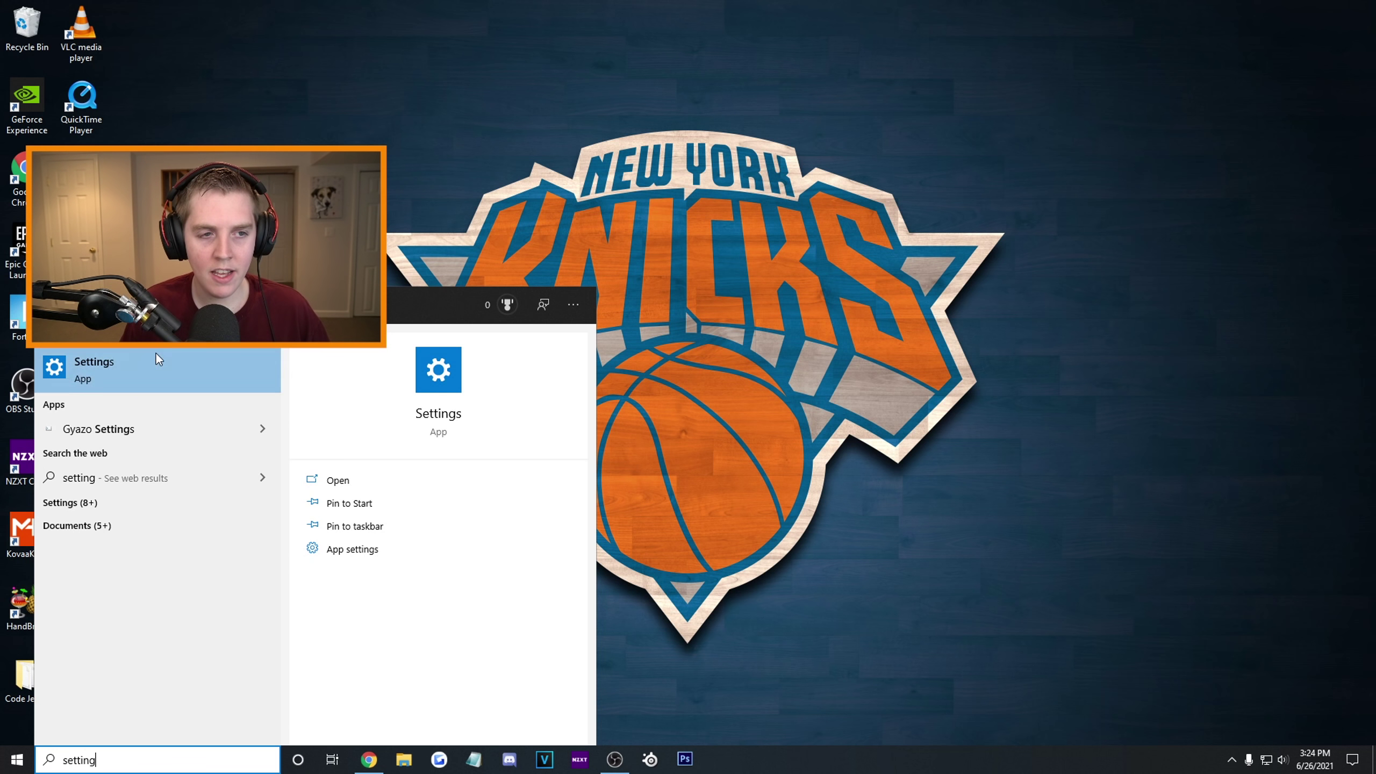
pyautogui.click(156, 359)
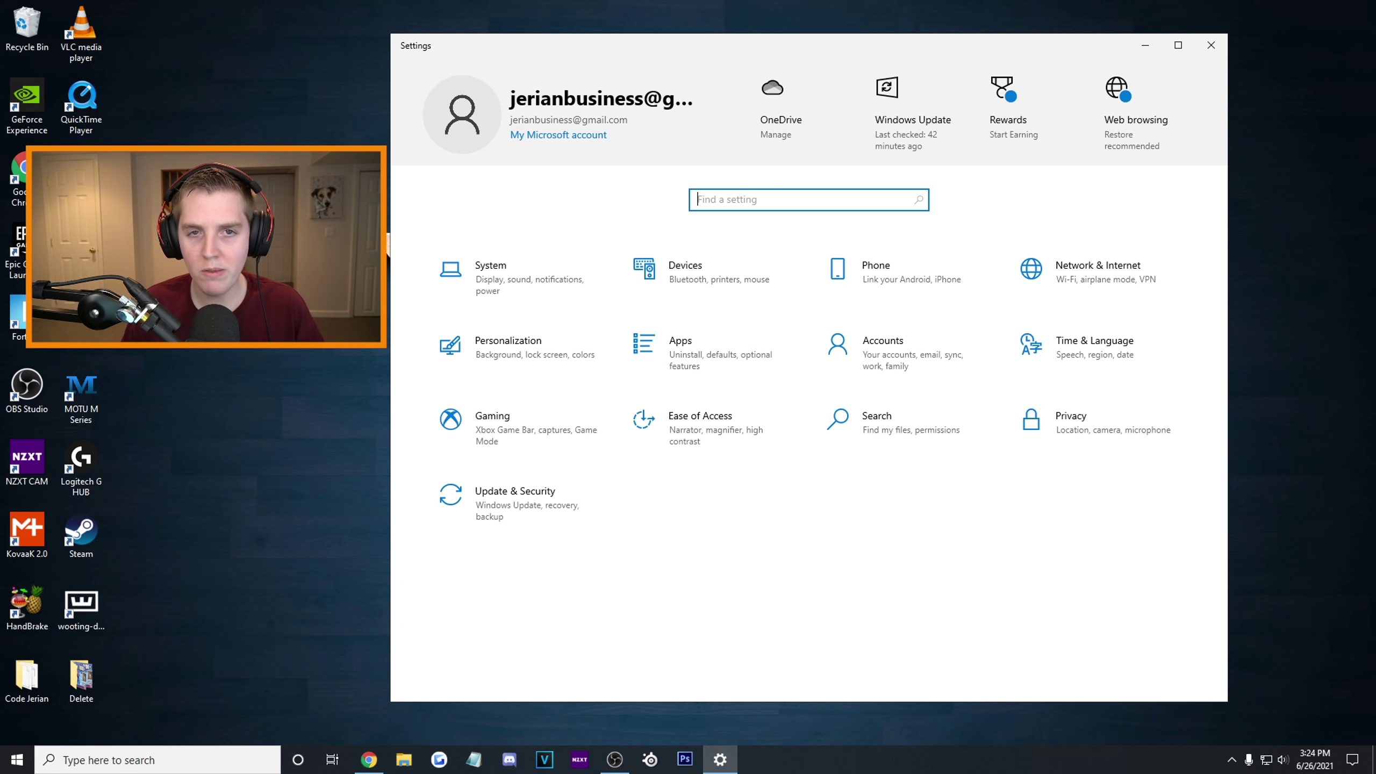
pyautogui.click(512, 418)
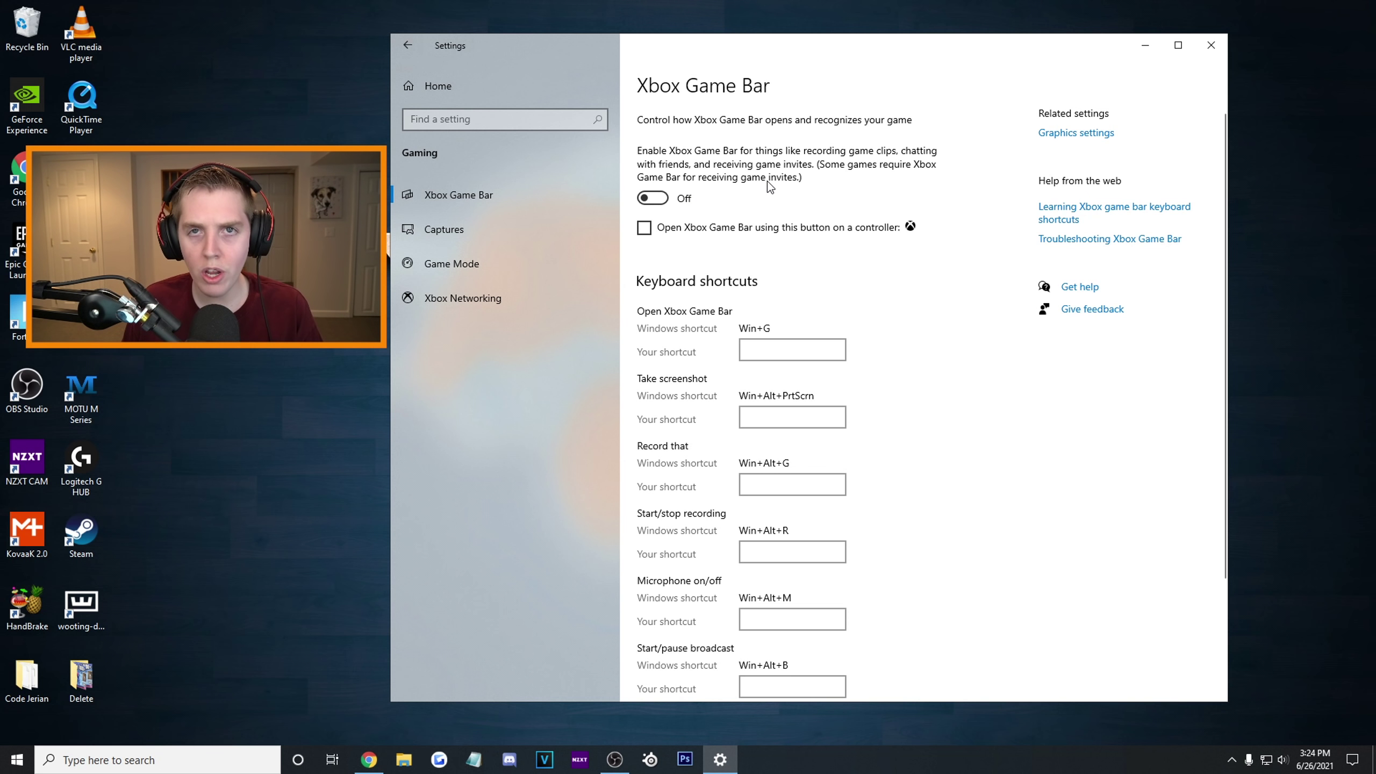
pyautogui.scroll(-2, 830, 173)
pyautogui.scroll(2, 829, 173)
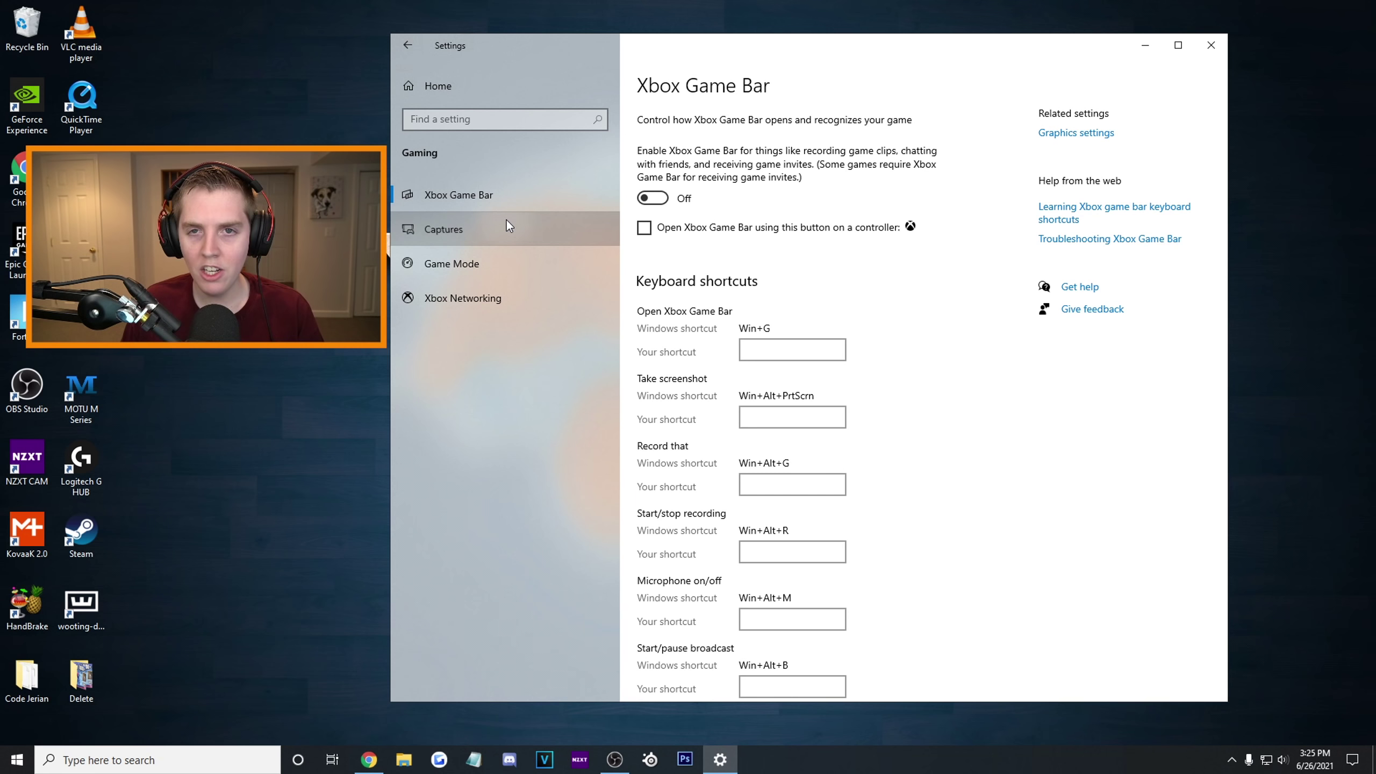
# Check the Captures and Game Mode settings, and close the Settings window
pyautogui.click(487, 228)
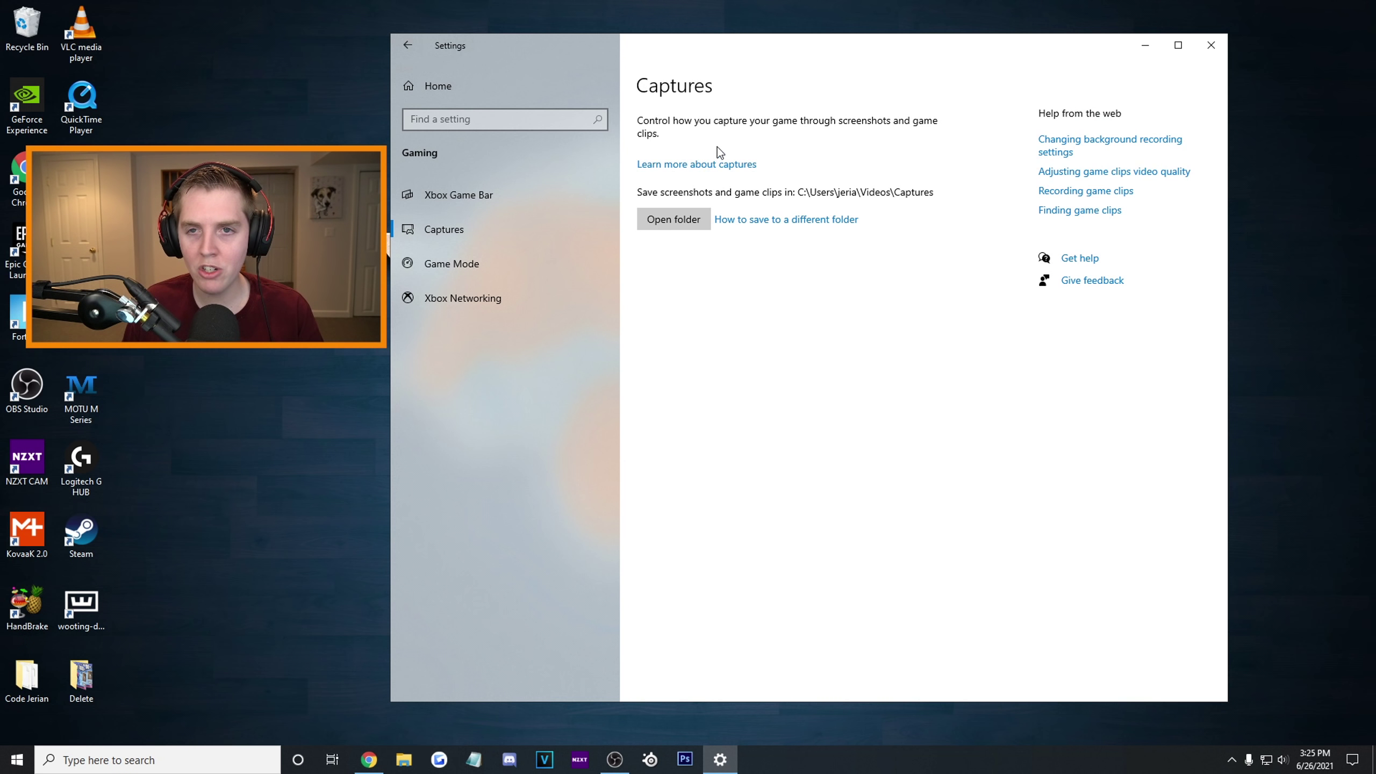
pyautogui.click(514, 262)
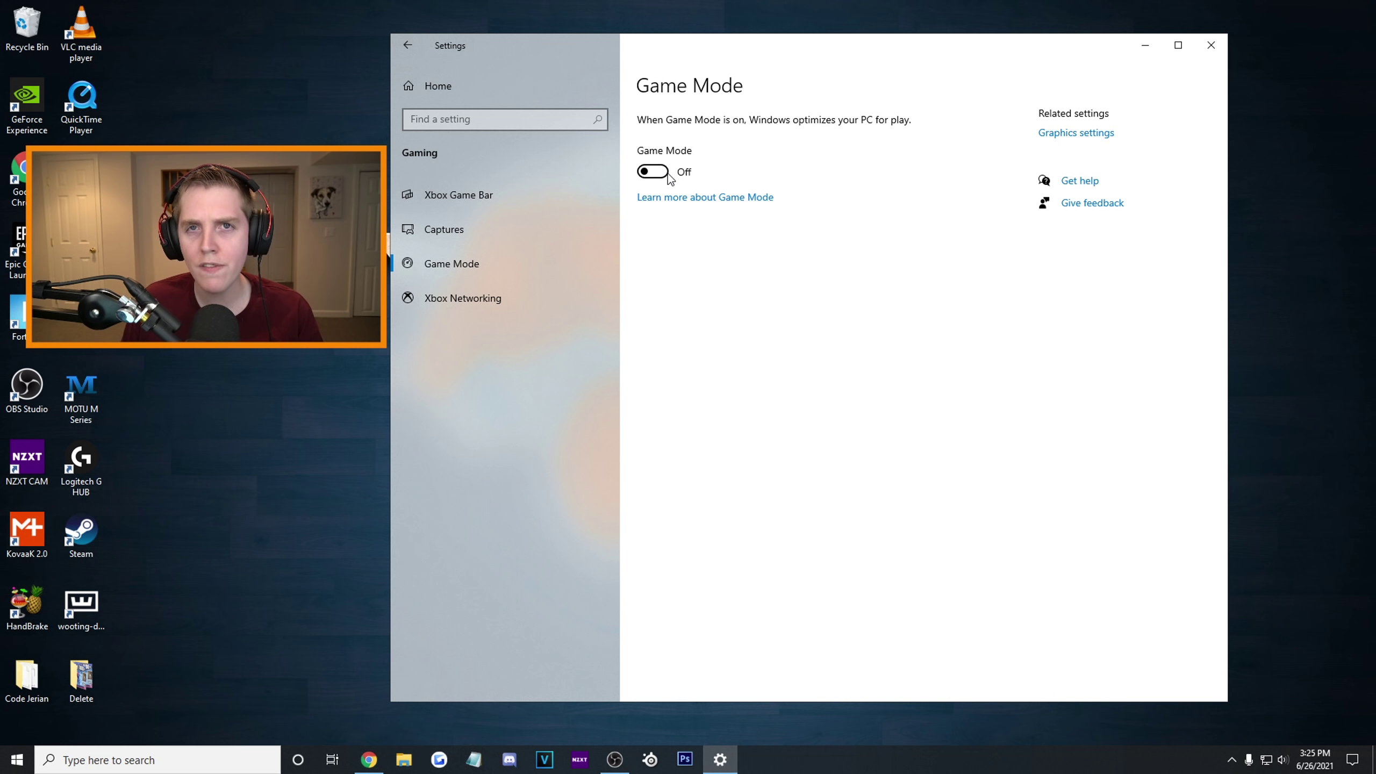
pyautogui.hotkey('alt', 'F4')
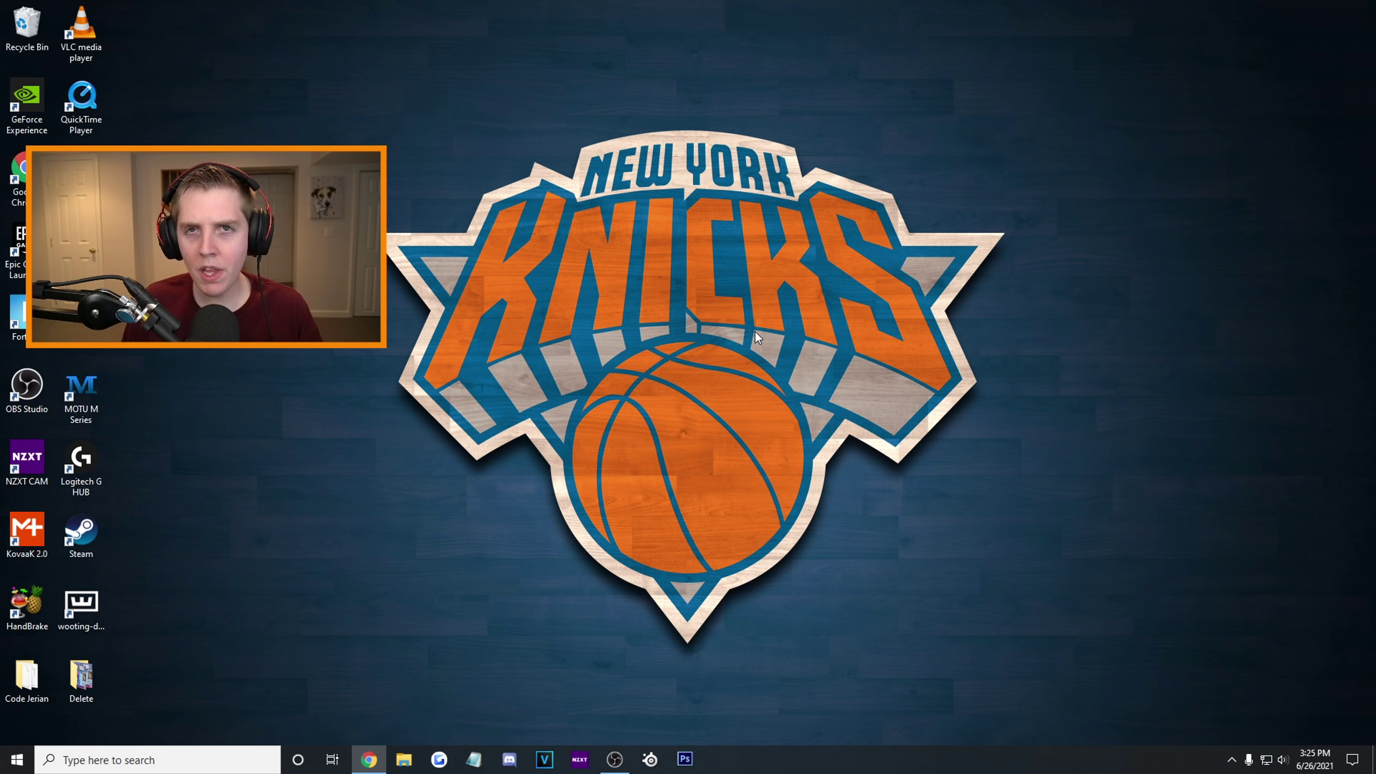
# In Windows Graphics settings, remove the existing Fortnite preference and turn on Hardware-accelerated GPU scheduling
pyautogui.click(140, 761)
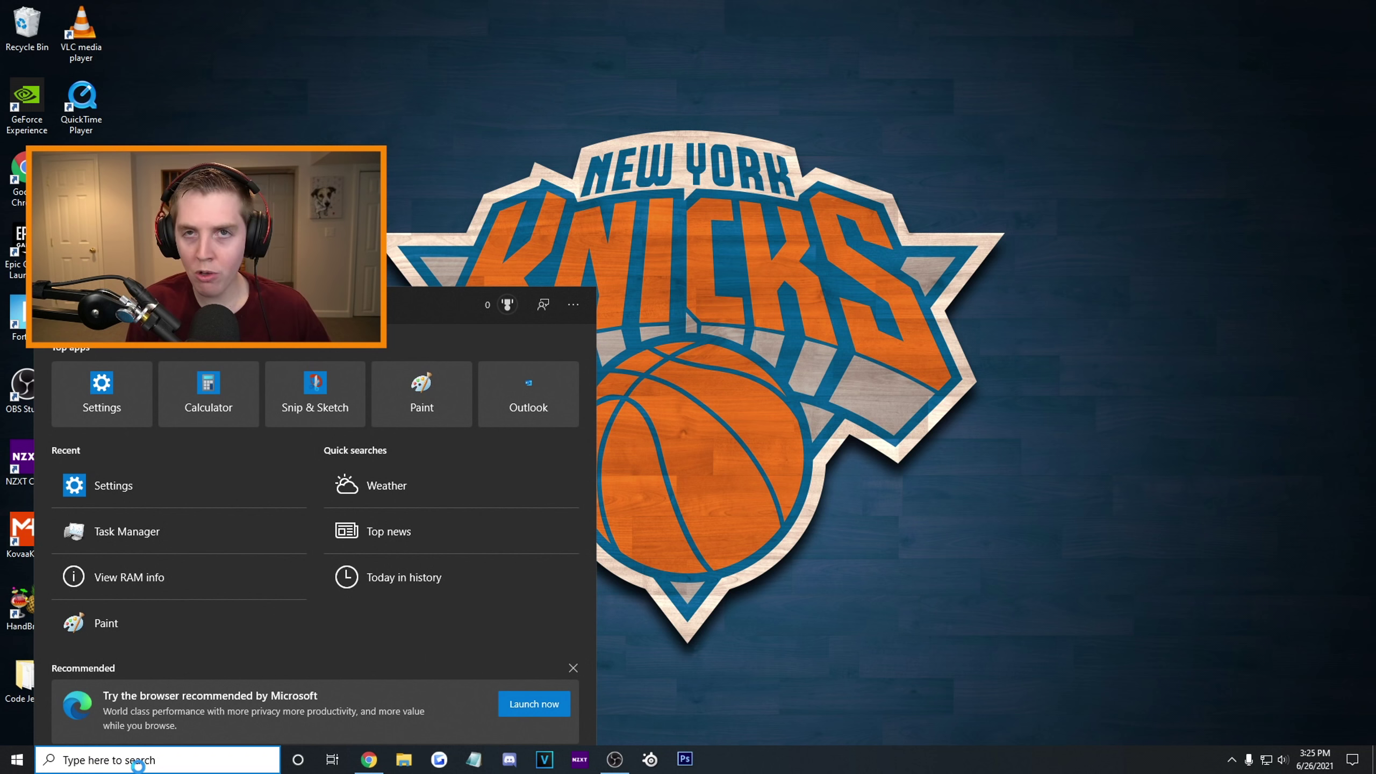
pyautogui.write('graphi')
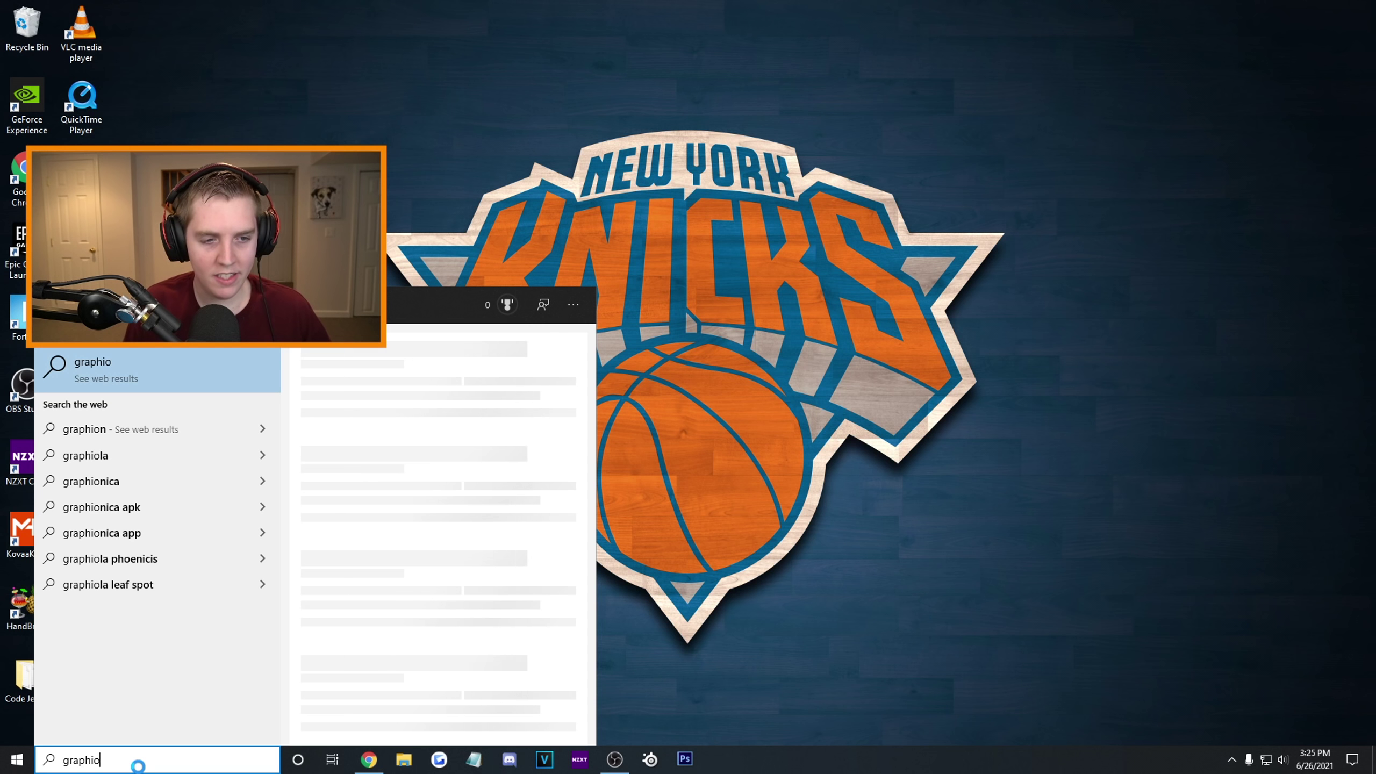
pyautogui.press('Return')
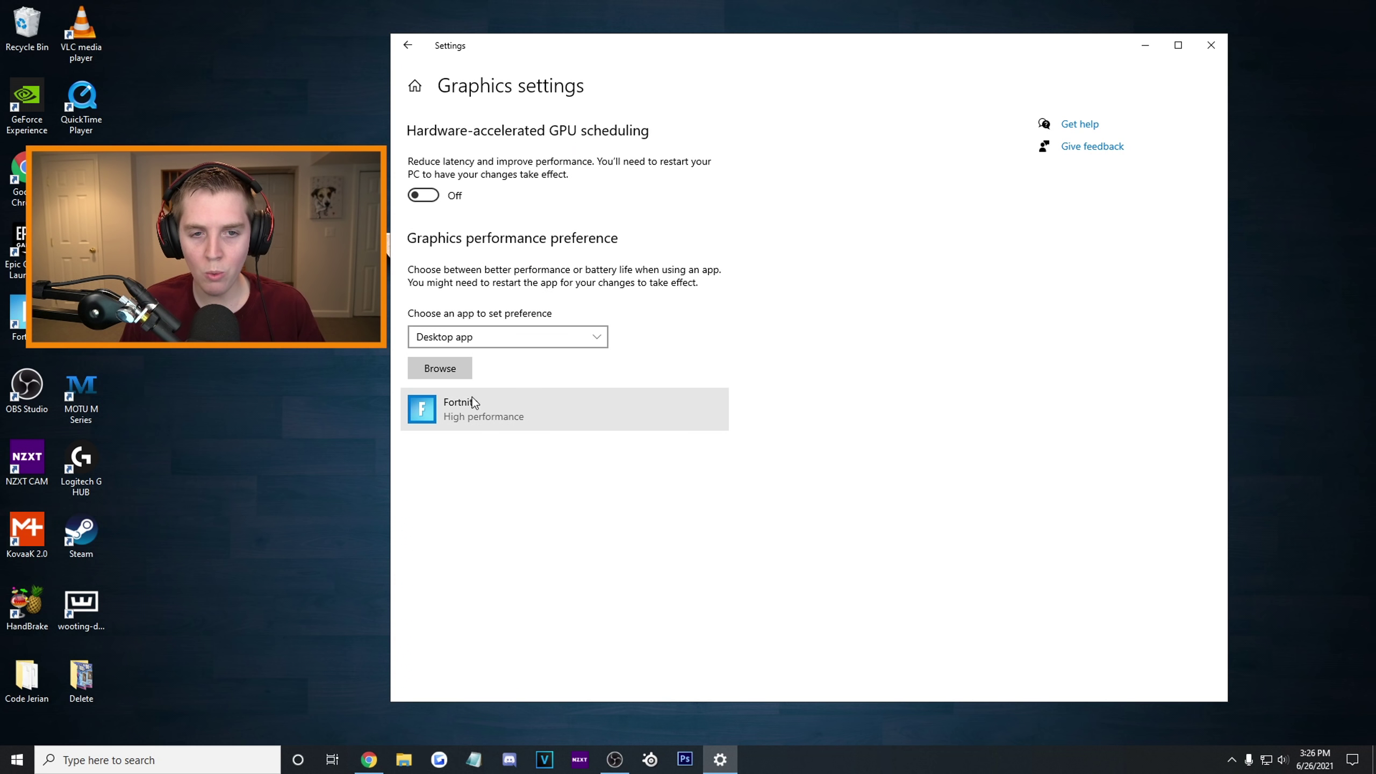
pyautogui.click(498, 413)
pyautogui.click(670, 482)
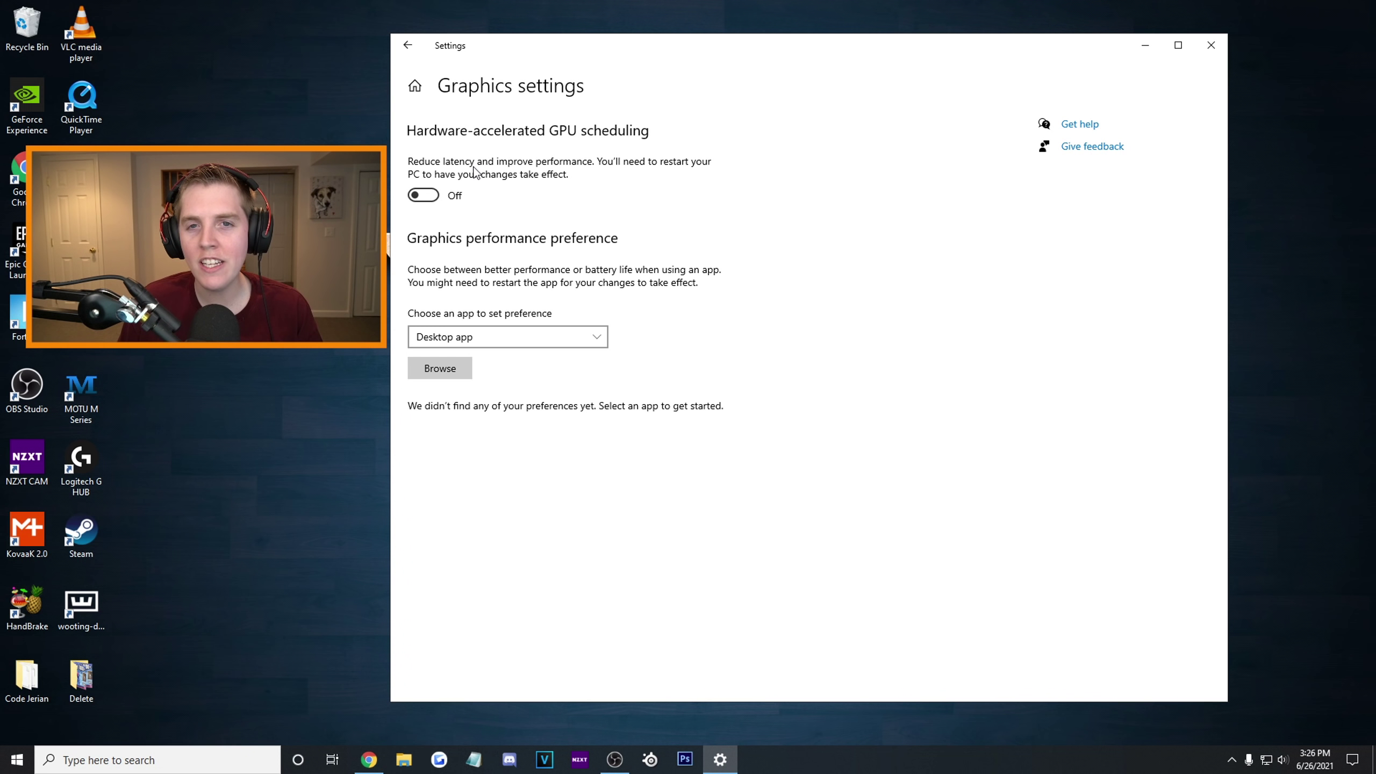
pyautogui.click(423, 195)
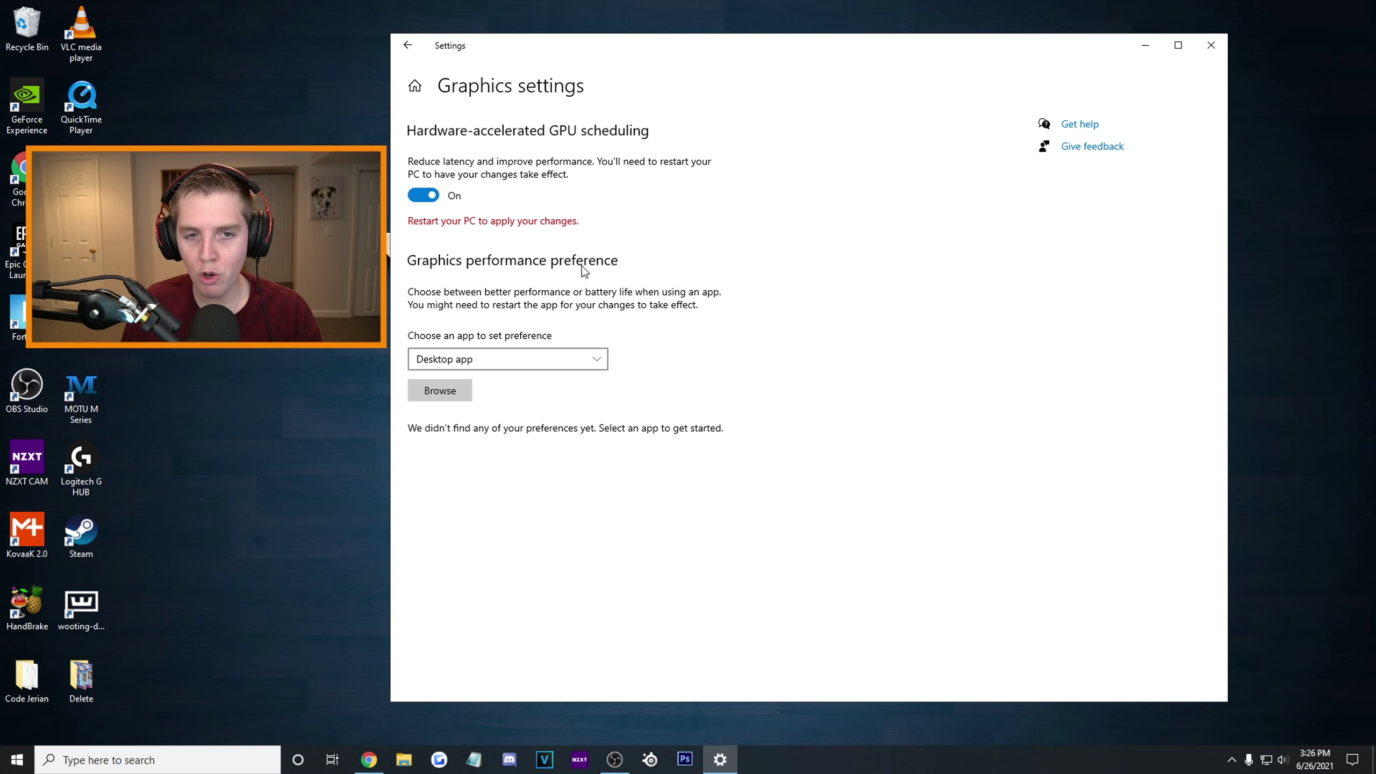
# Add the desktop app FortniteClient-Win64-Shipping from C:\Program Files\Epic Games\Fortnite\FortniteGame\Binaries\Win64 to the graphics performance preferences
pyautogui.click(474, 360)
pyautogui.click(477, 360)
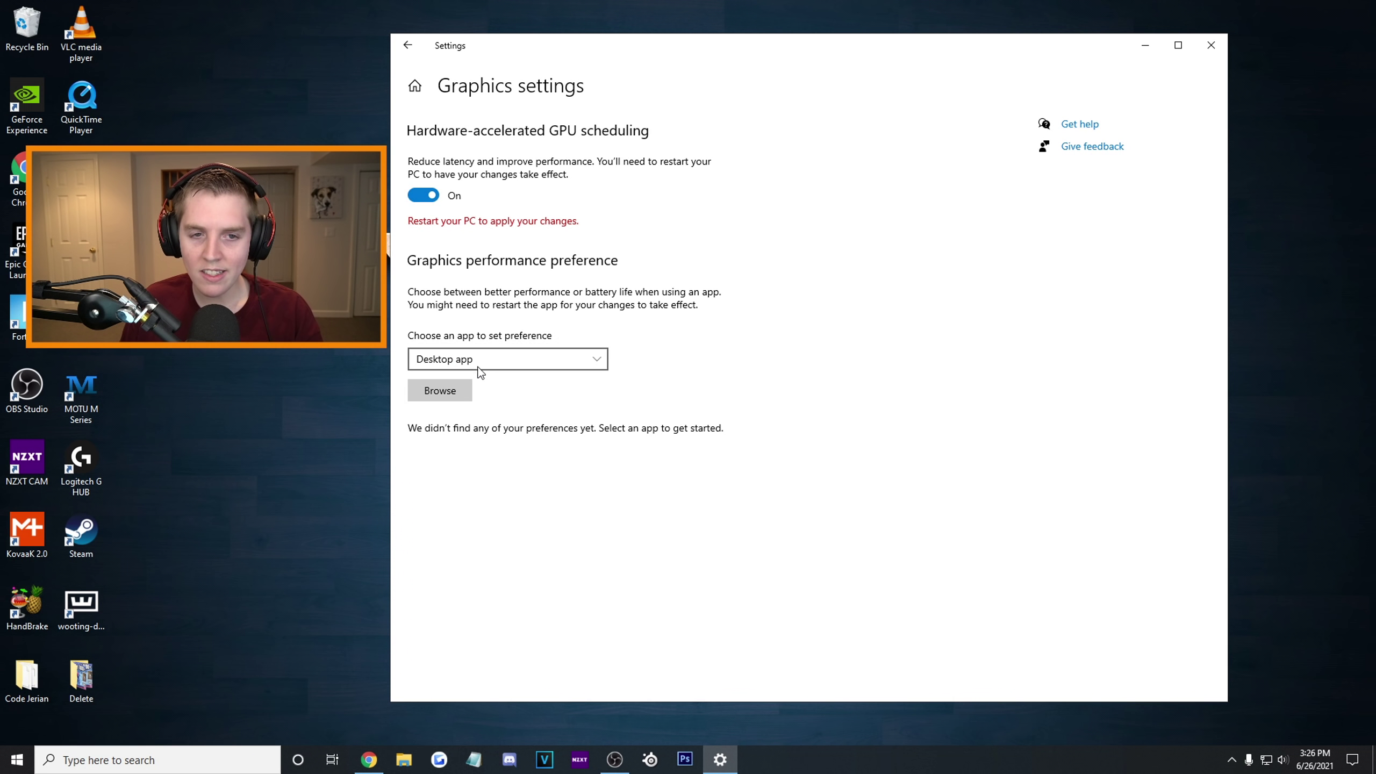
pyautogui.click(455, 389)
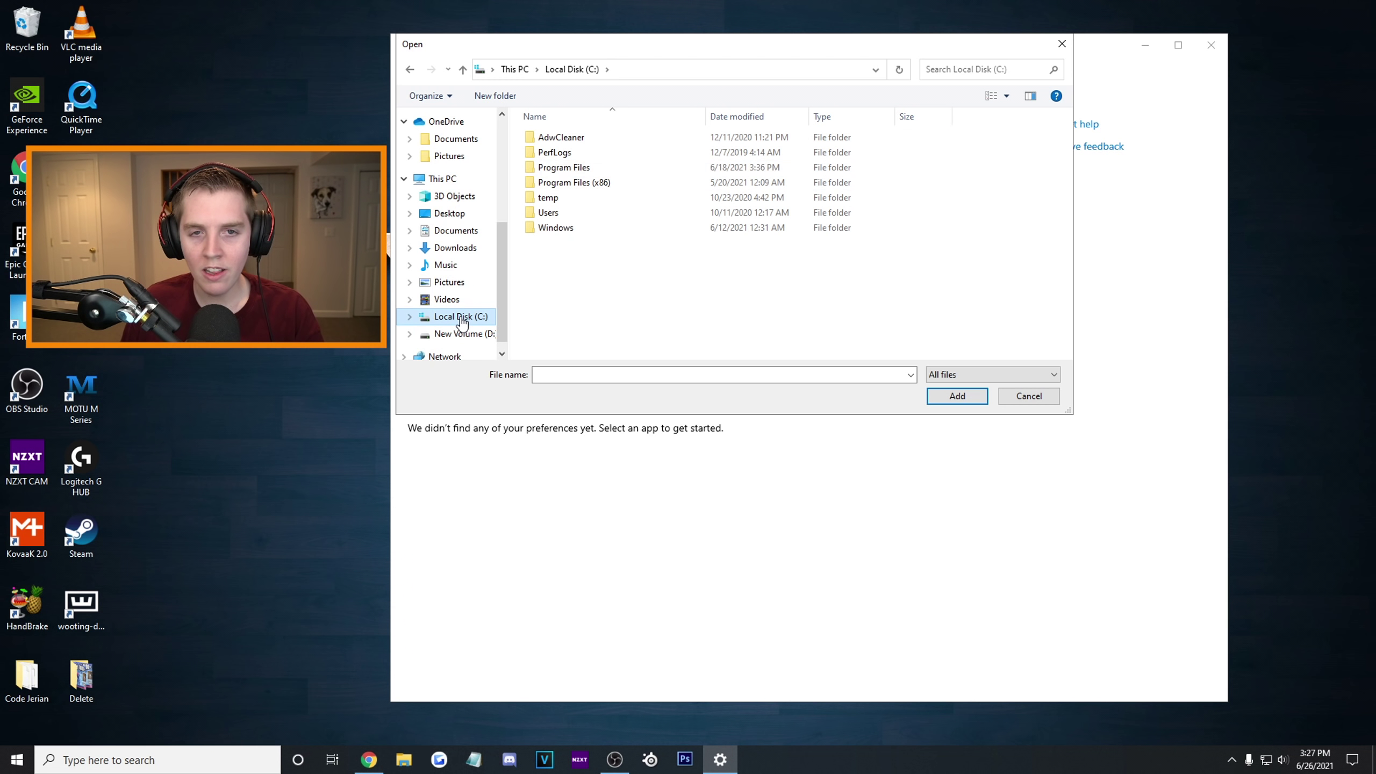
pyautogui.click(581, 172)
pyautogui.doubleClick(580, 167)
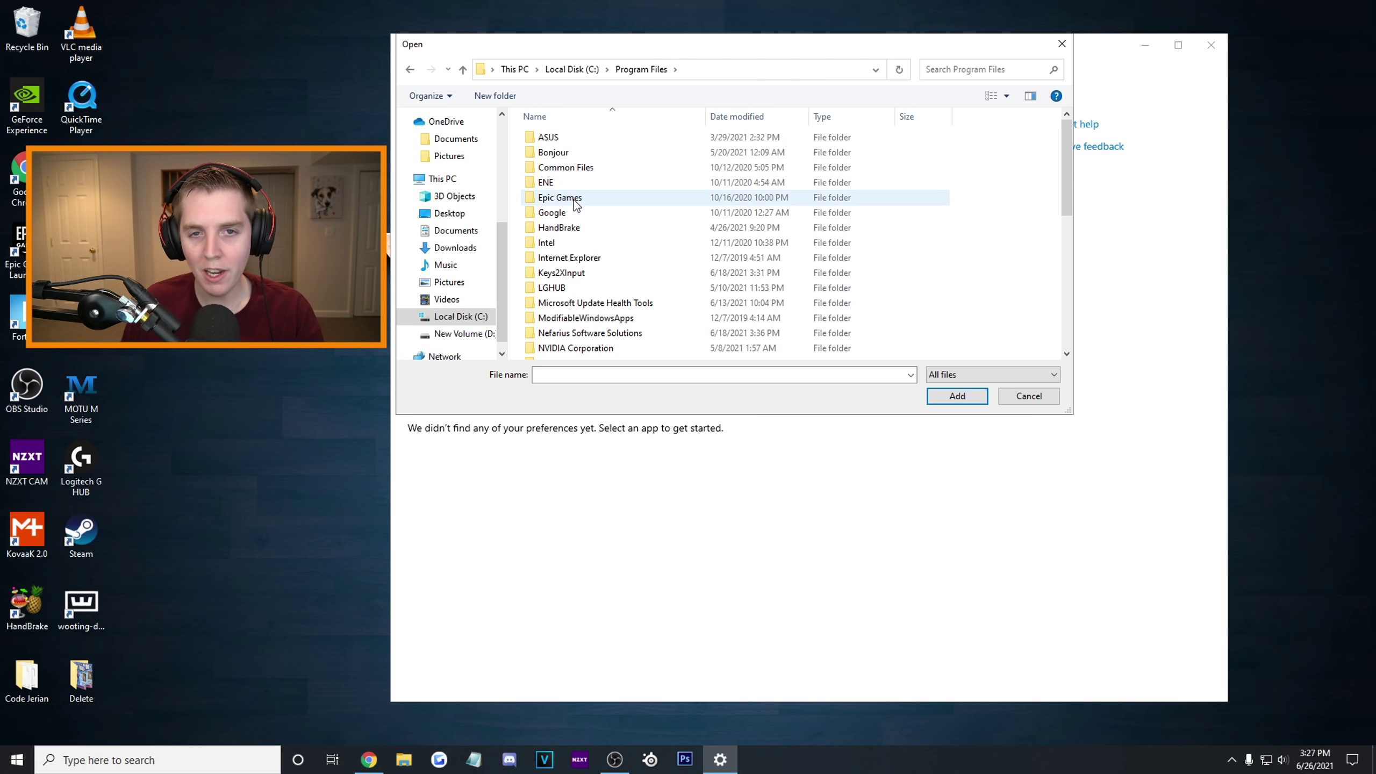
pyautogui.doubleClick(574, 197)
pyautogui.doubleClick(580, 144)
pyautogui.doubleClick(579, 169)
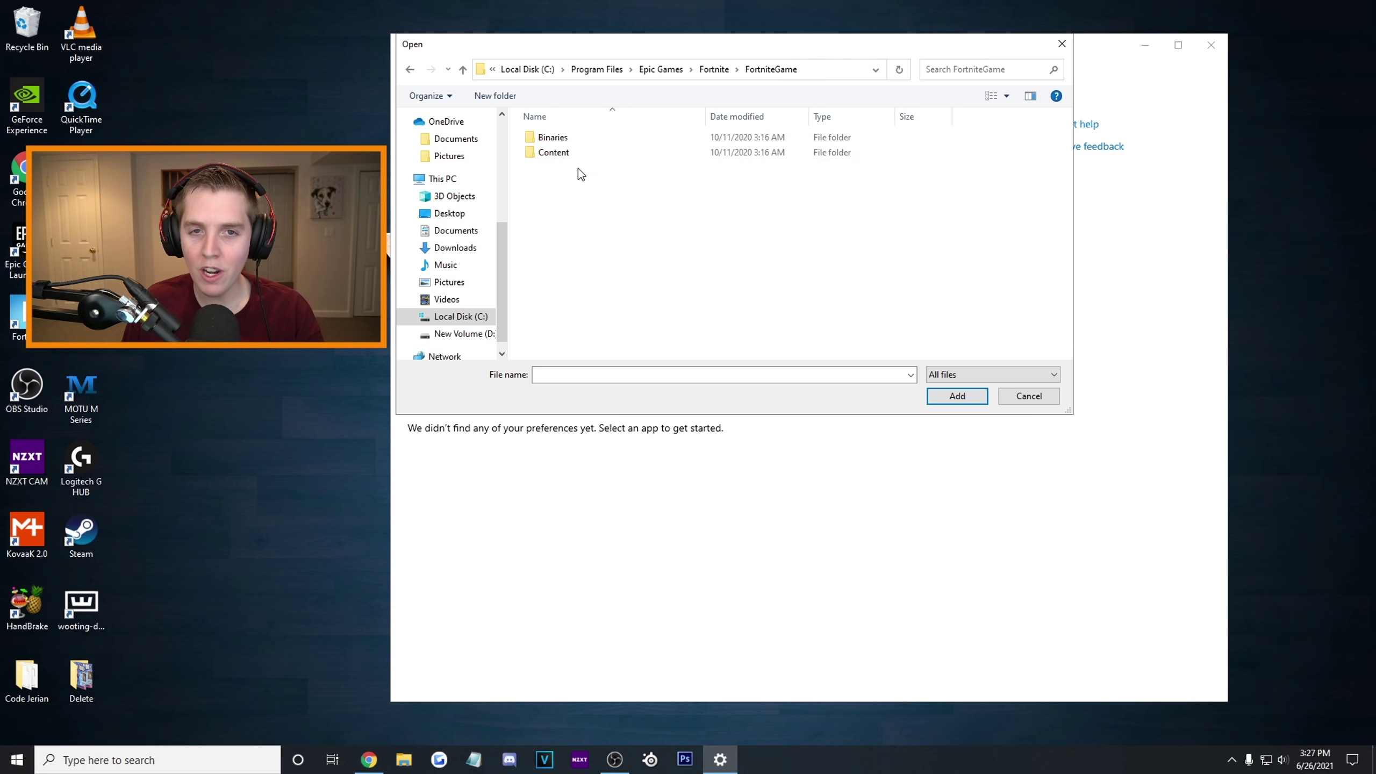
pyautogui.doubleClick(575, 141)
pyautogui.doubleClick(572, 151)
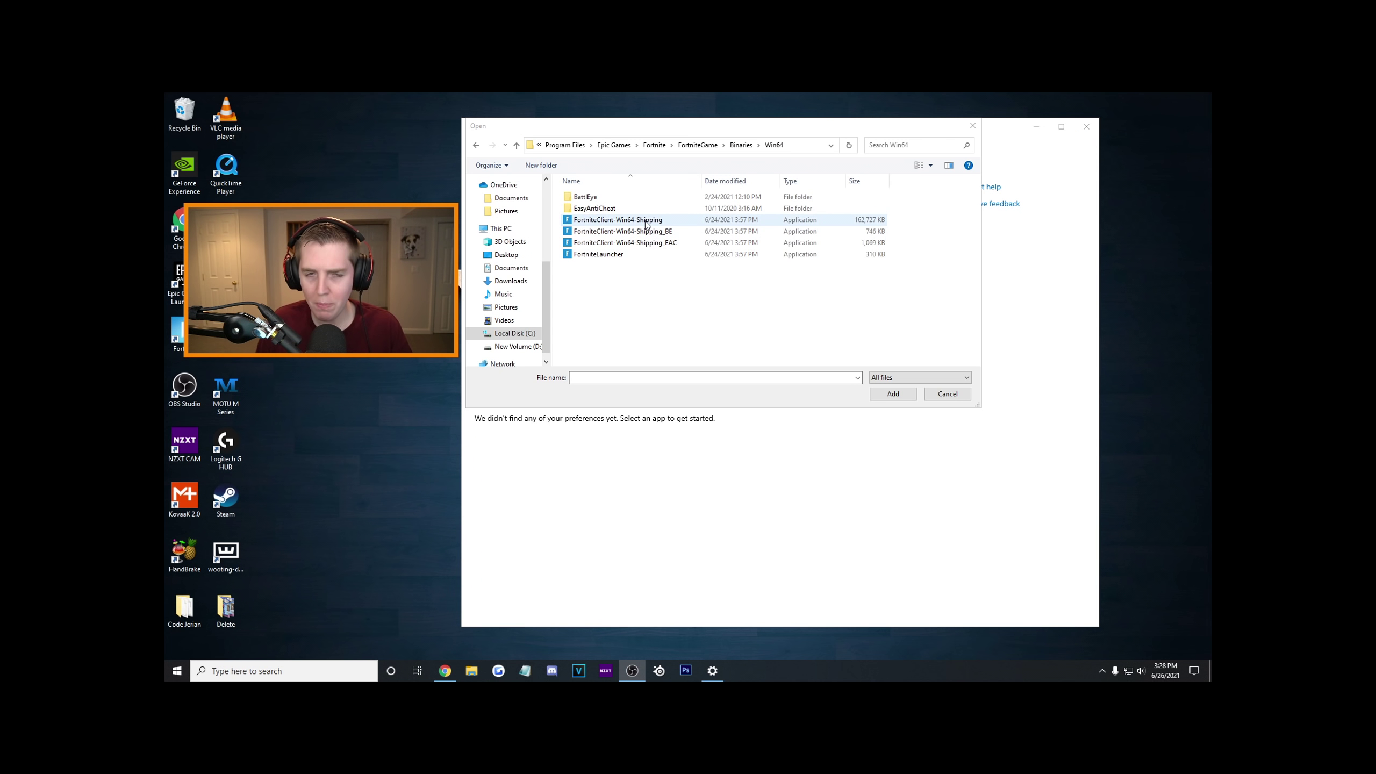
pyautogui.doubleClick(618, 220)
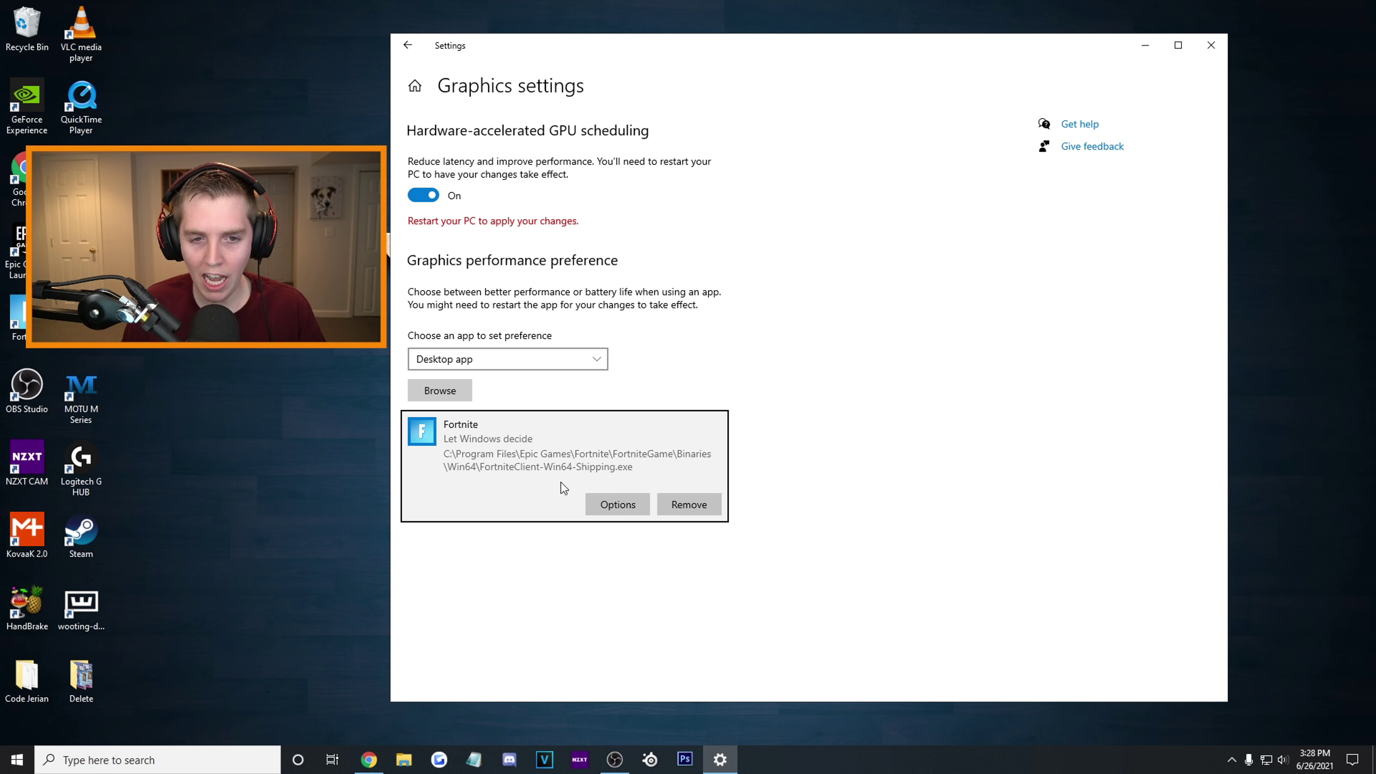
# Set Fortnite's graphics preference to High performance and save it
pyautogui.click(618, 505)
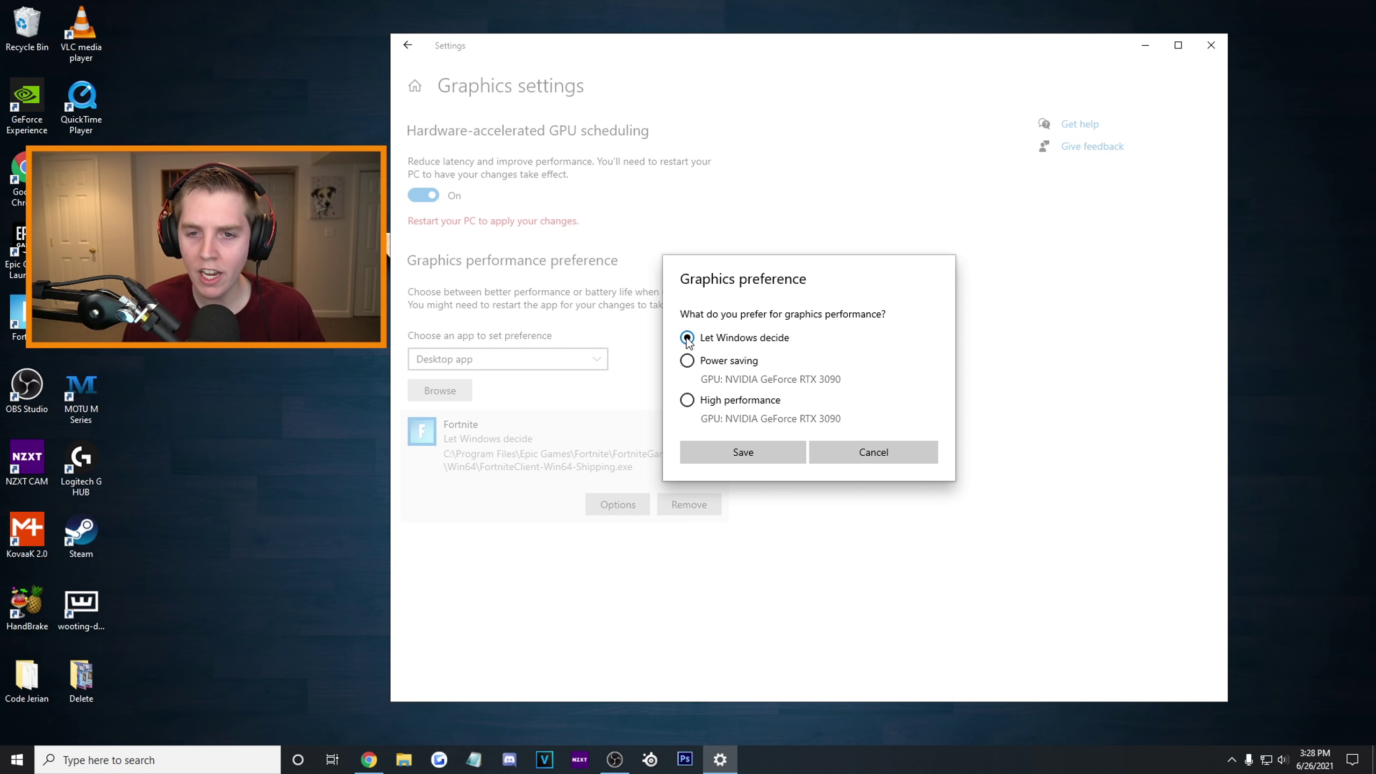
pyautogui.click(686, 401)
pyautogui.click(723, 455)
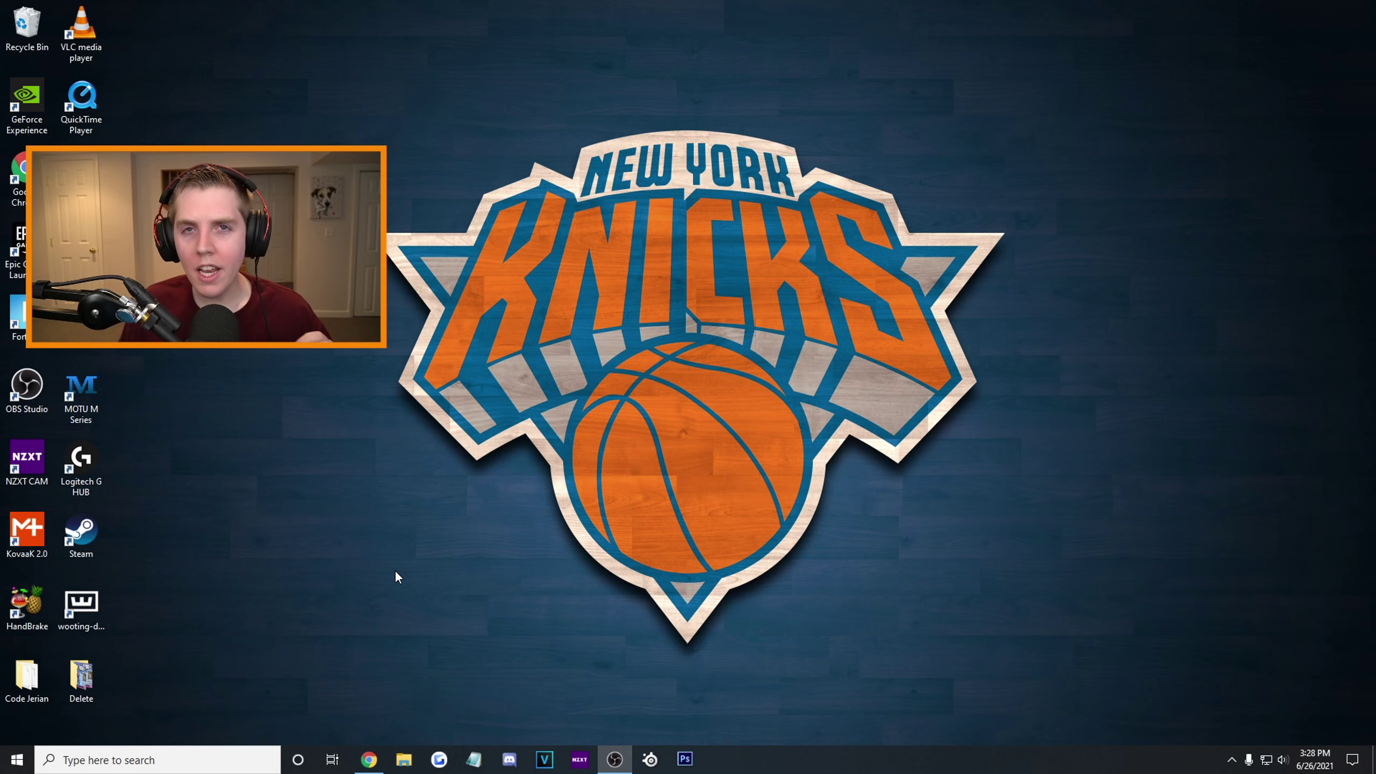
# Open the Startup Apps settings and review the on/off state and startup impact of every listed app
pyautogui.click(181, 752)
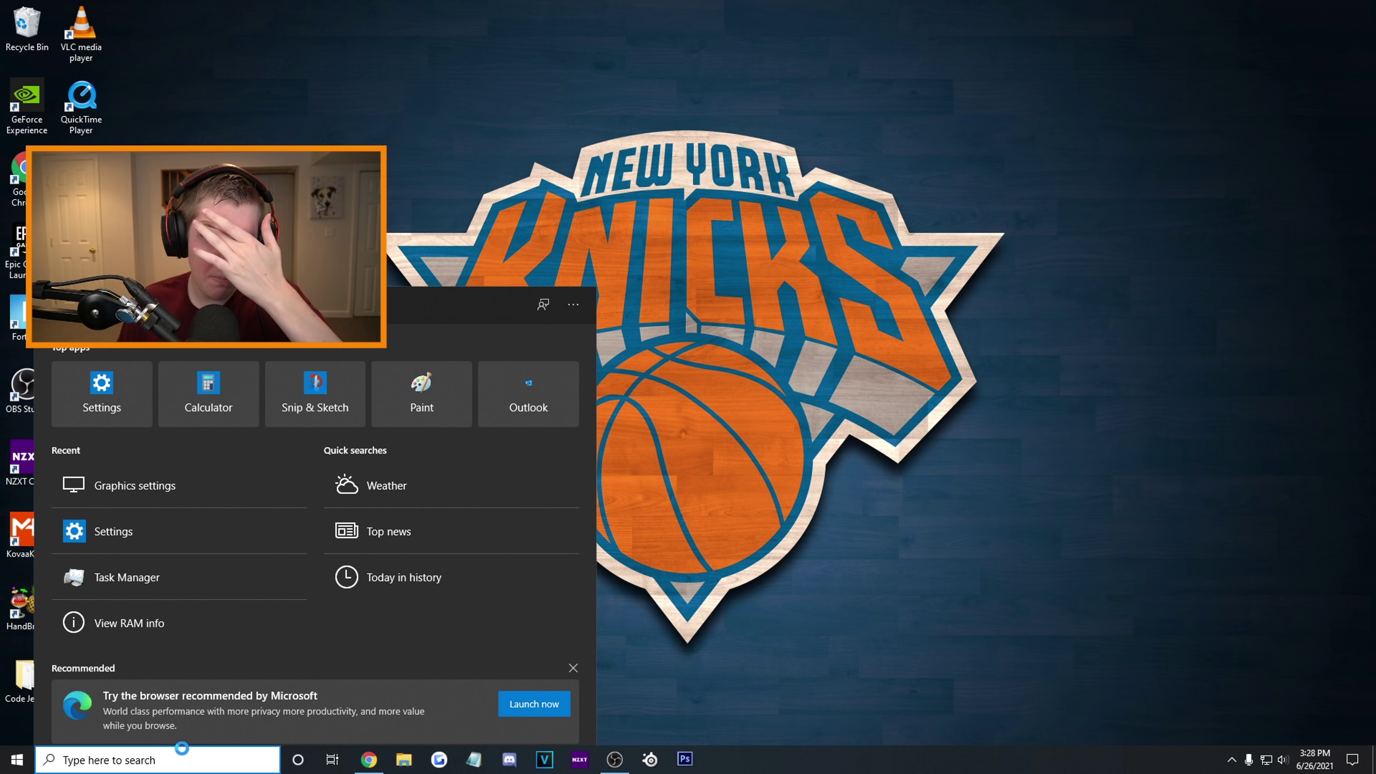
pyautogui.write('start')
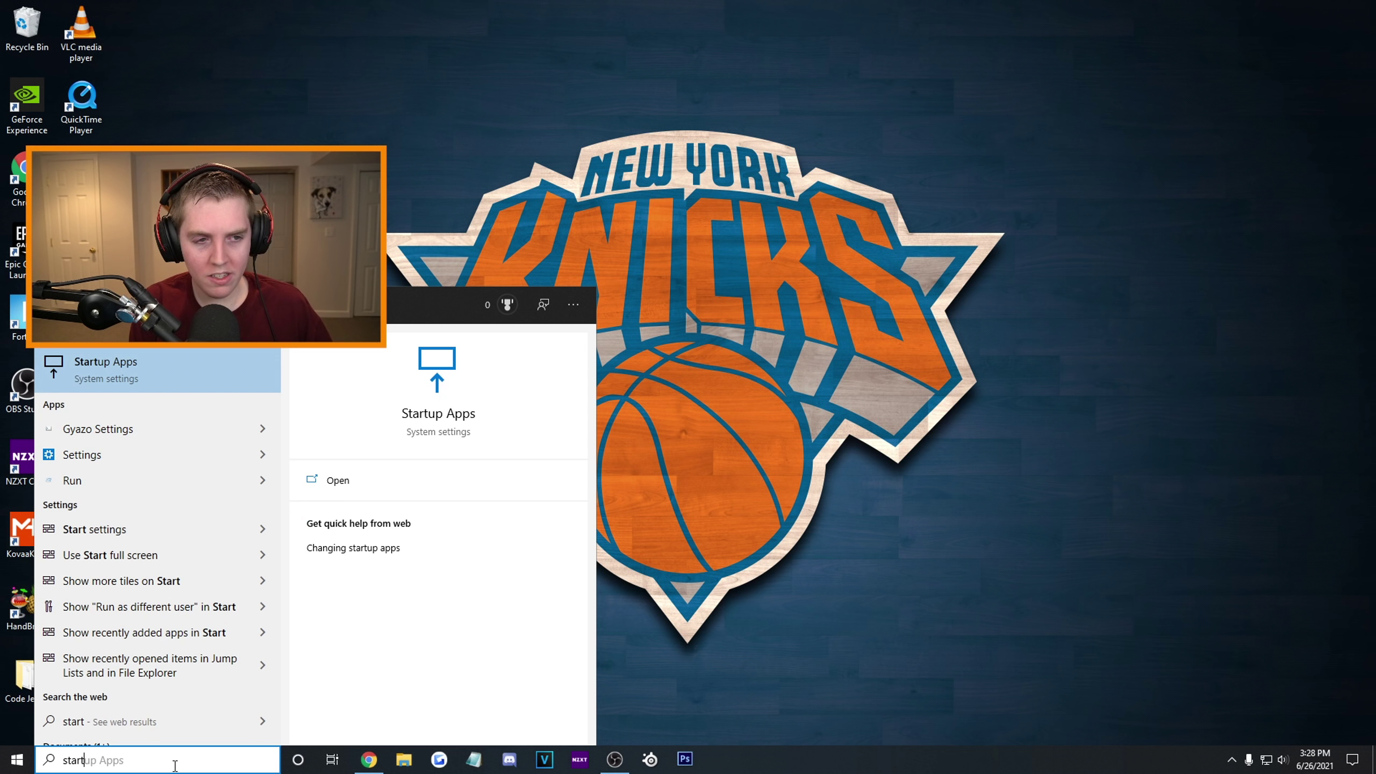
pyautogui.click(194, 377)
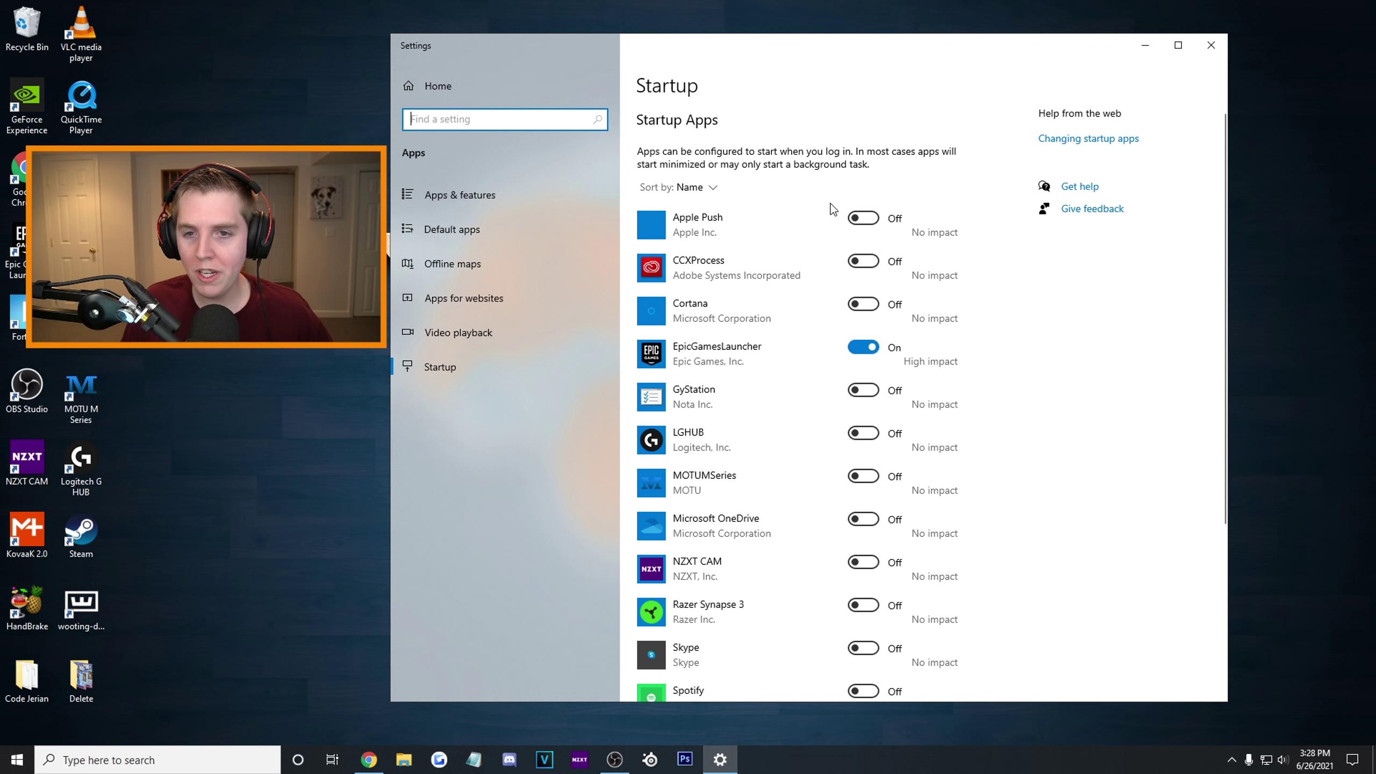
pyautogui.scroll(-5, 920, 255)
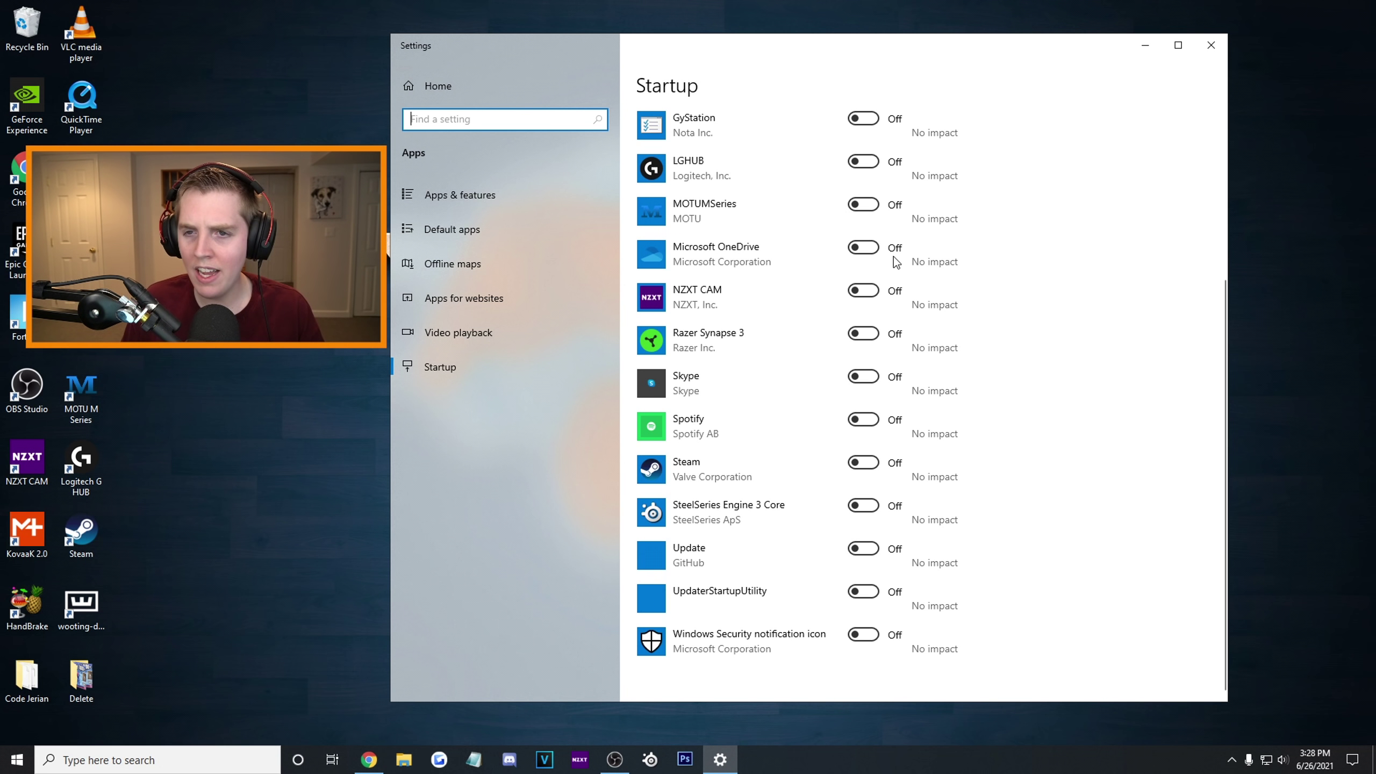
pyautogui.click(873, 249)
pyautogui.scroll(5, 869, 234)
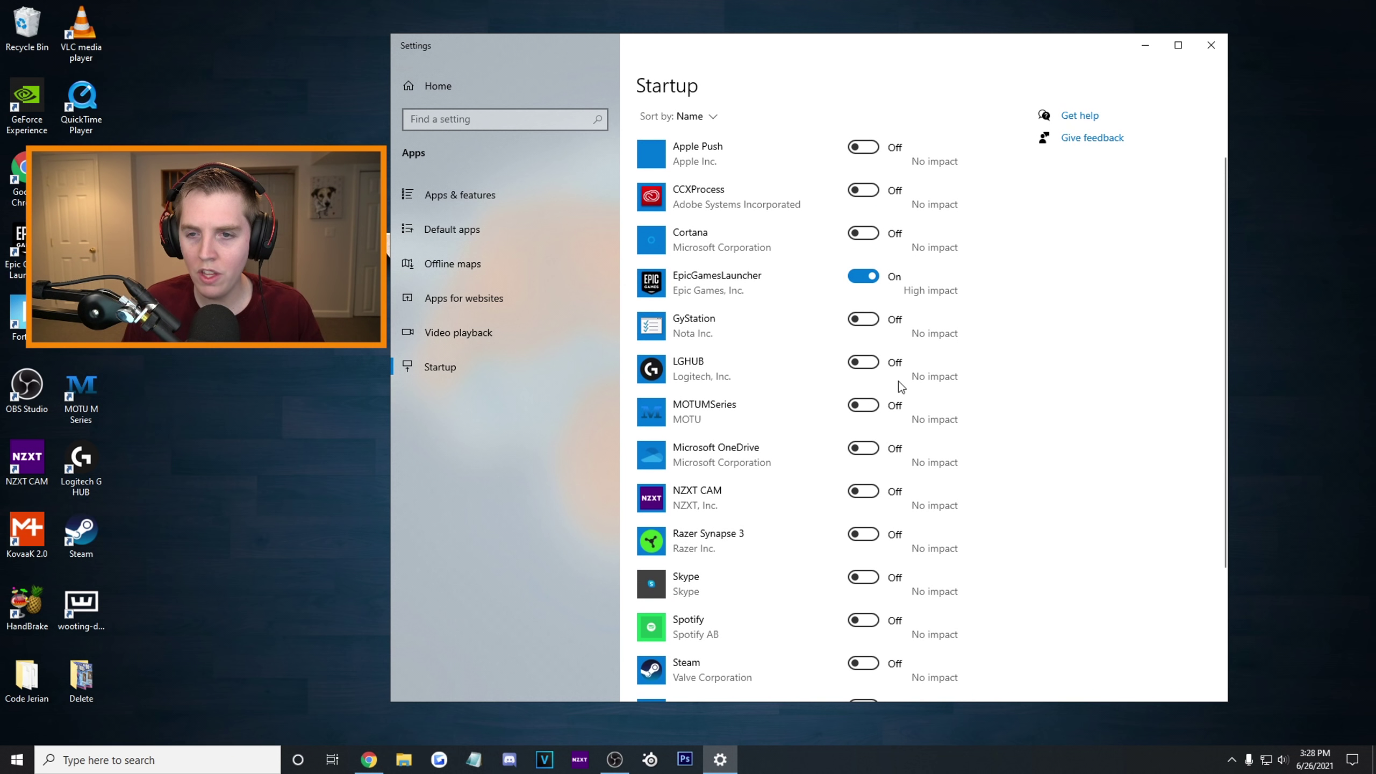
pyautogui.scroll(2, 924, 388)
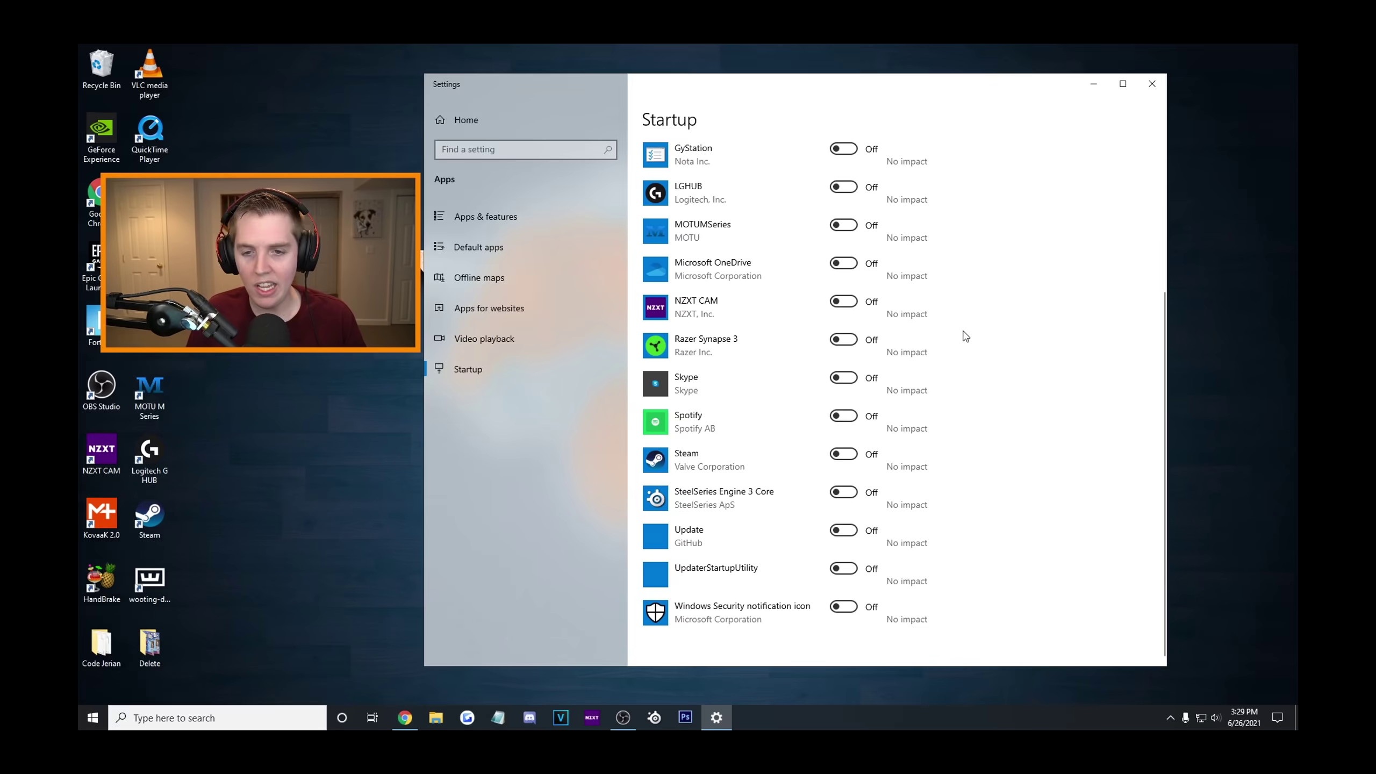
pyautogui.scroll(-2, 837, 255)
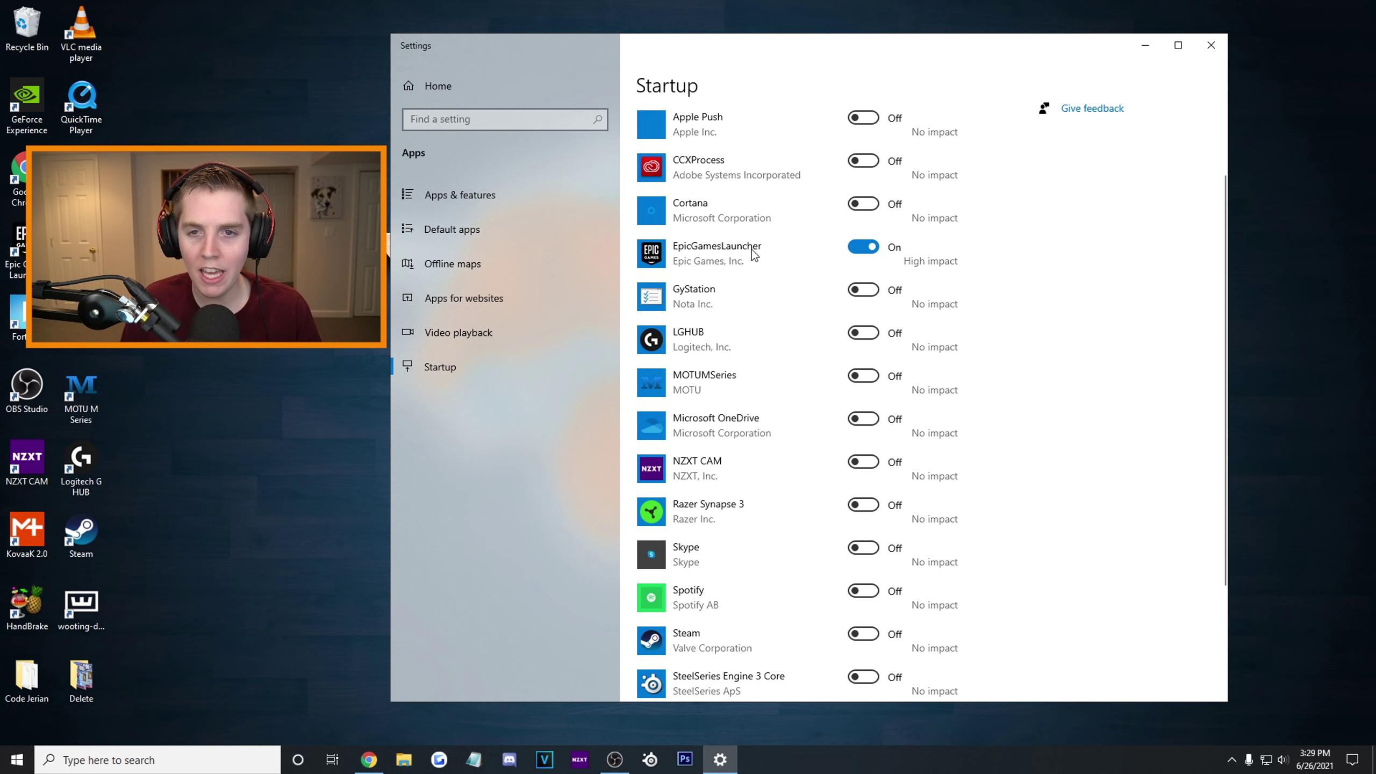
pyautogui.scroll(2, 752, 250)
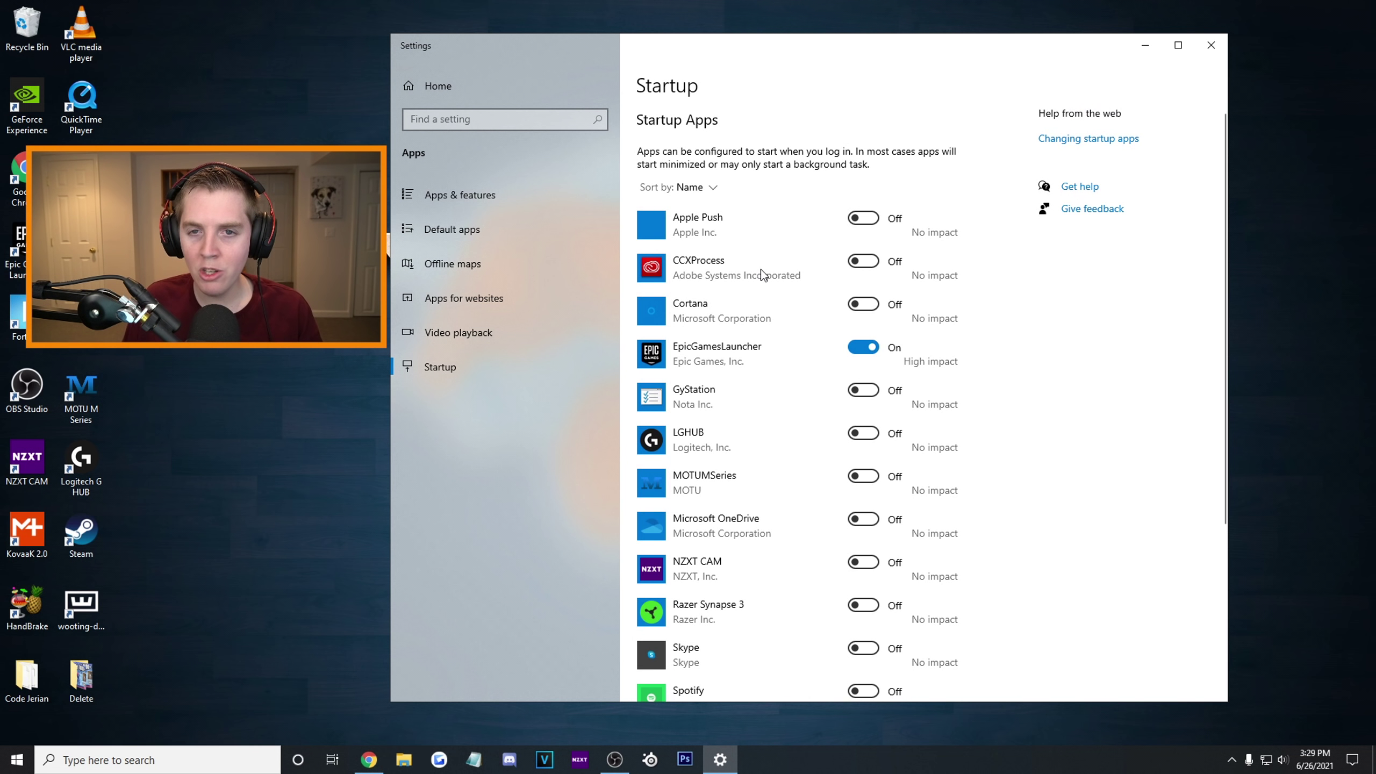
pyautogui.scroll(-5, 764, 271)
pyautogui.scroll(5, 767, 270)
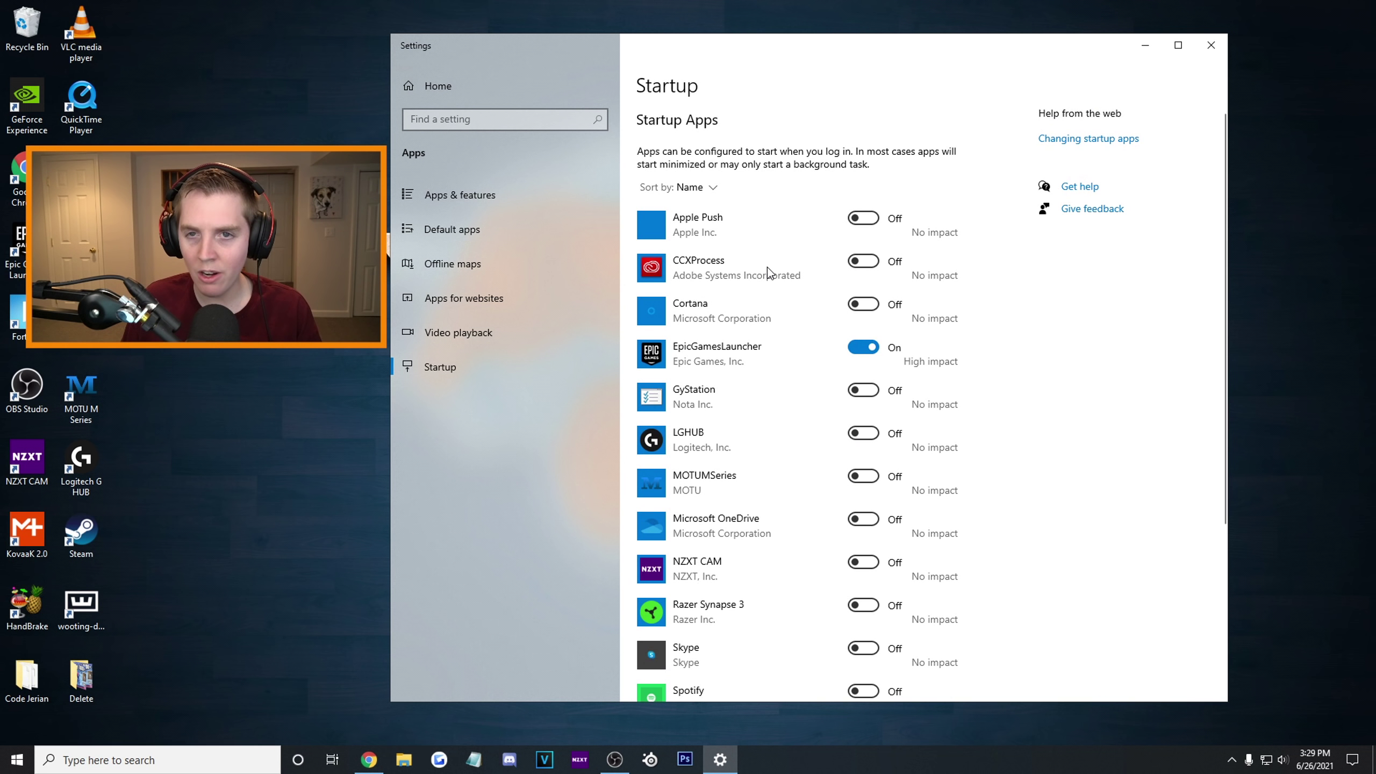
pyautogui.scroll(-5, 768, 267)
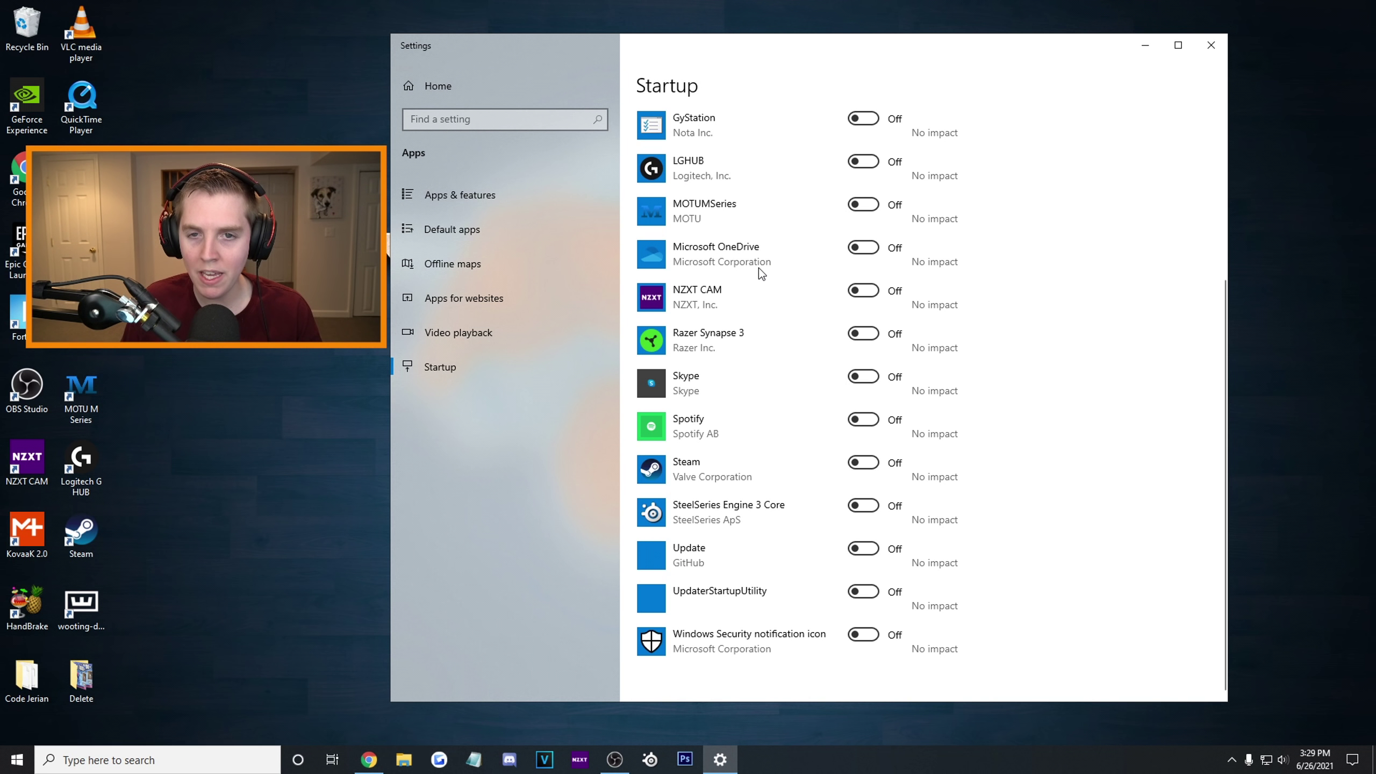
pyautogui.scroll(1, 858, 148)
pyautogui.scroll(4, 830, 195)
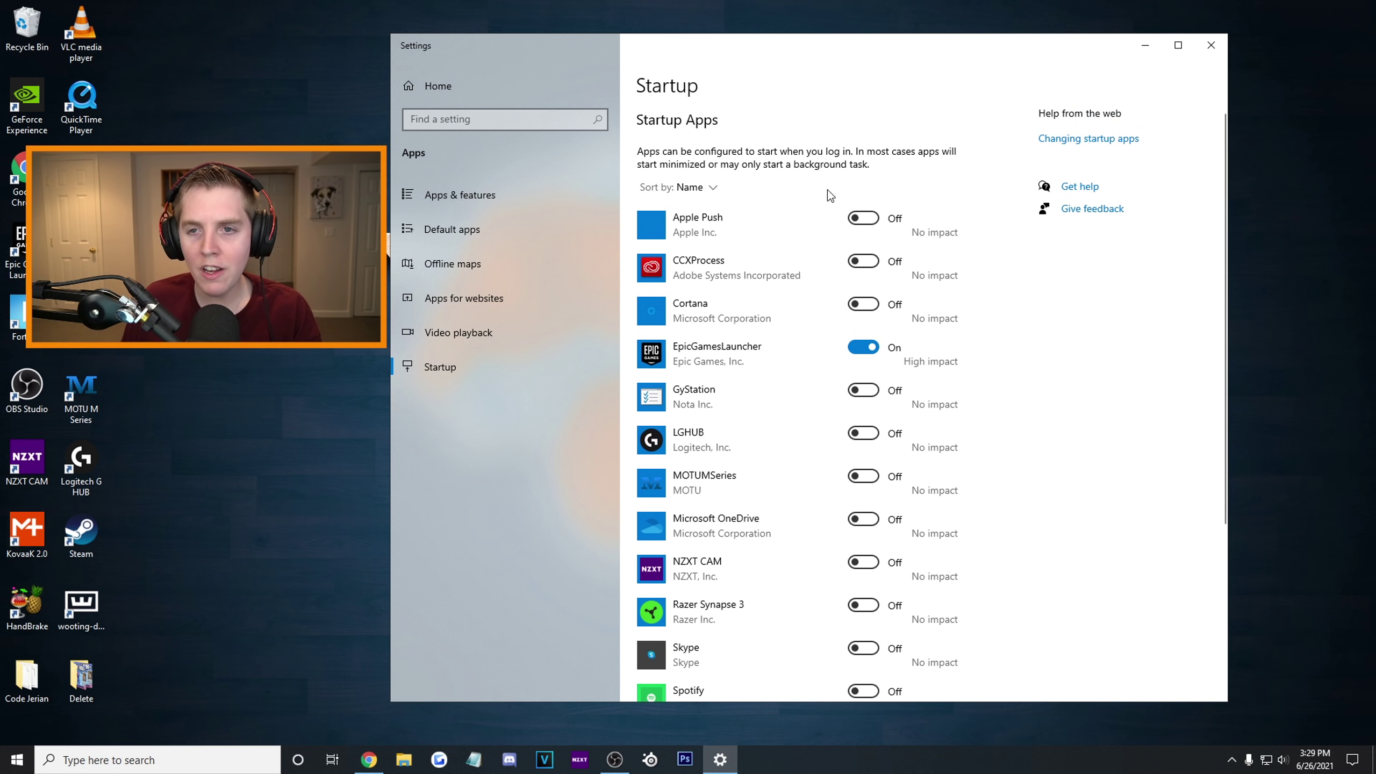
# Try turning EpicGamesLauncher off in the startup apps, and turn it back on
pyautogui.click(874, 348)
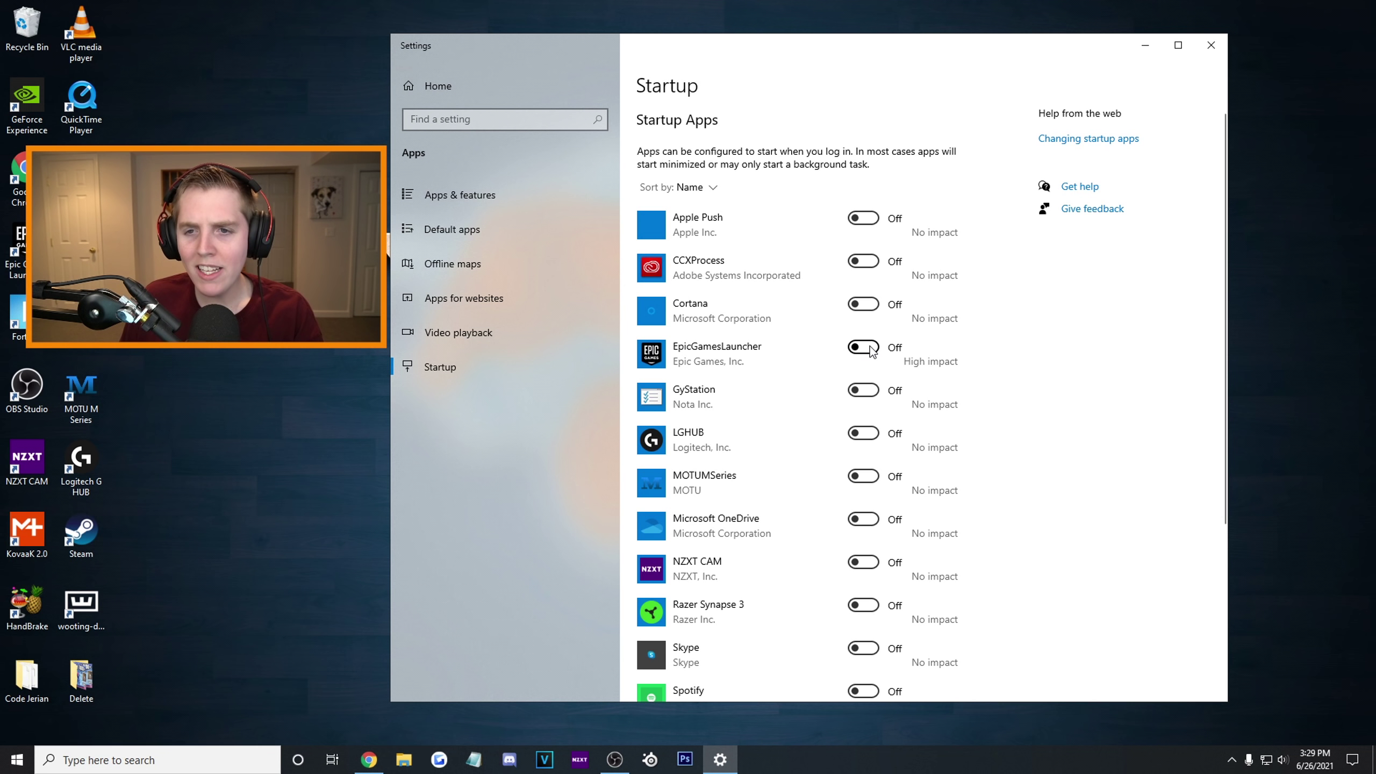
pyautogui.click(870, 348)
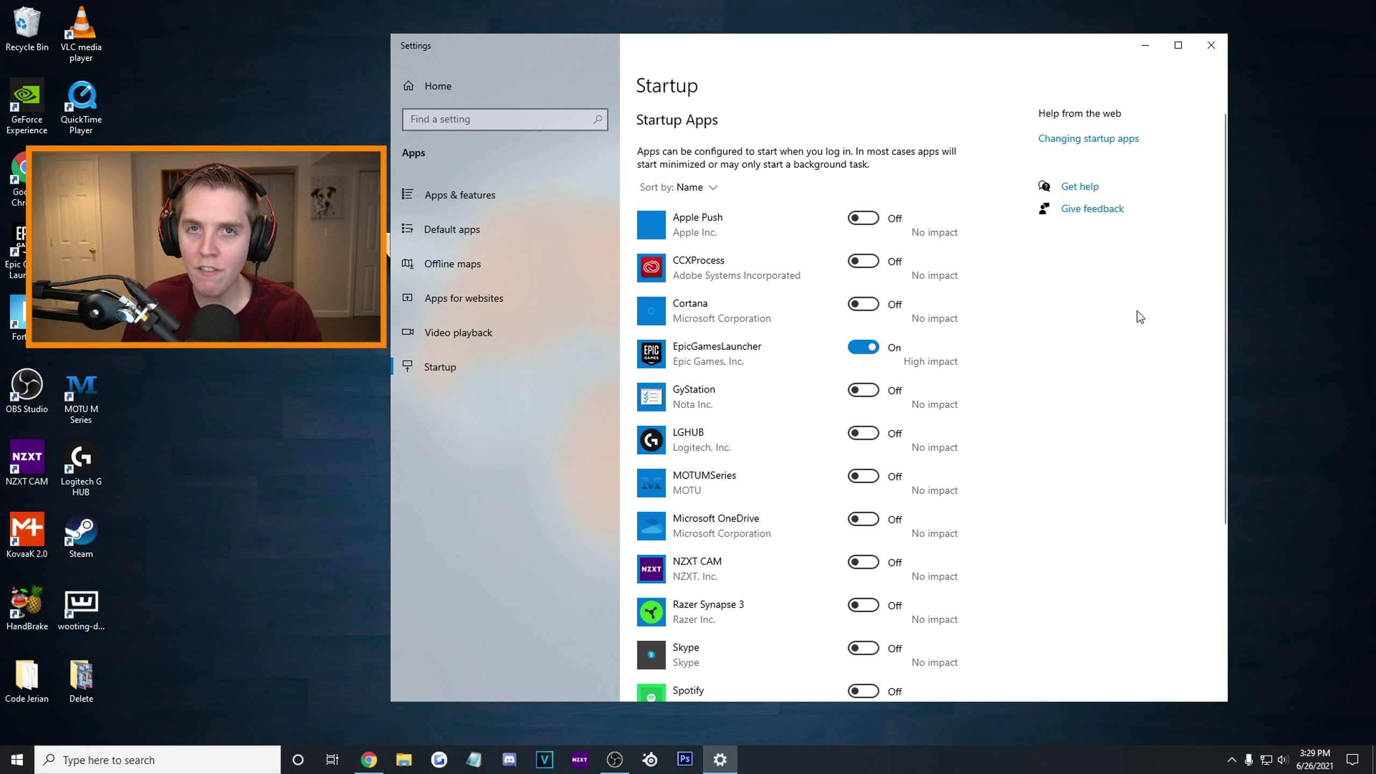
# Close the Startup settings, open the Power Options from a system search and check the preferred and additional power plans
pyautogui.hotkey('alt', 'F4')
pyautogui.click(147, 760)
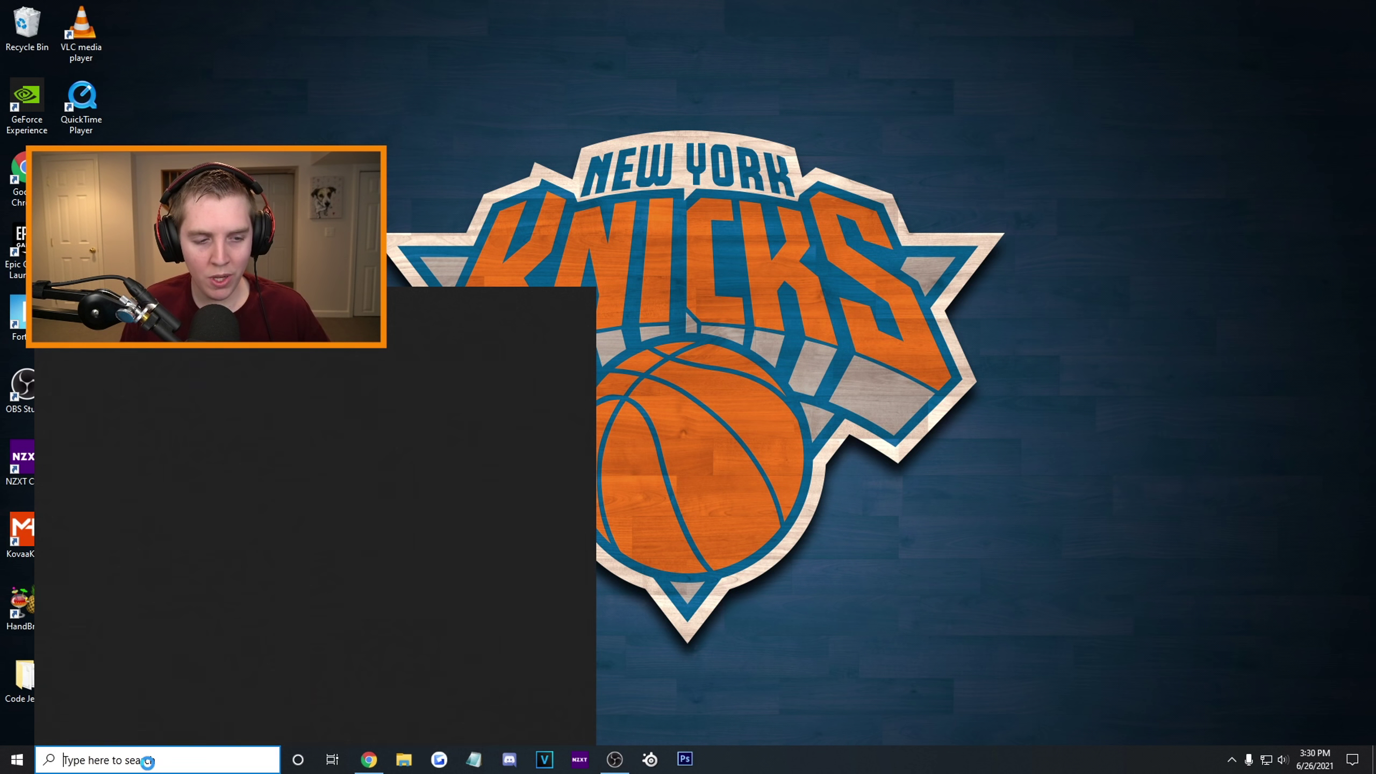
pyautogui.write('power')
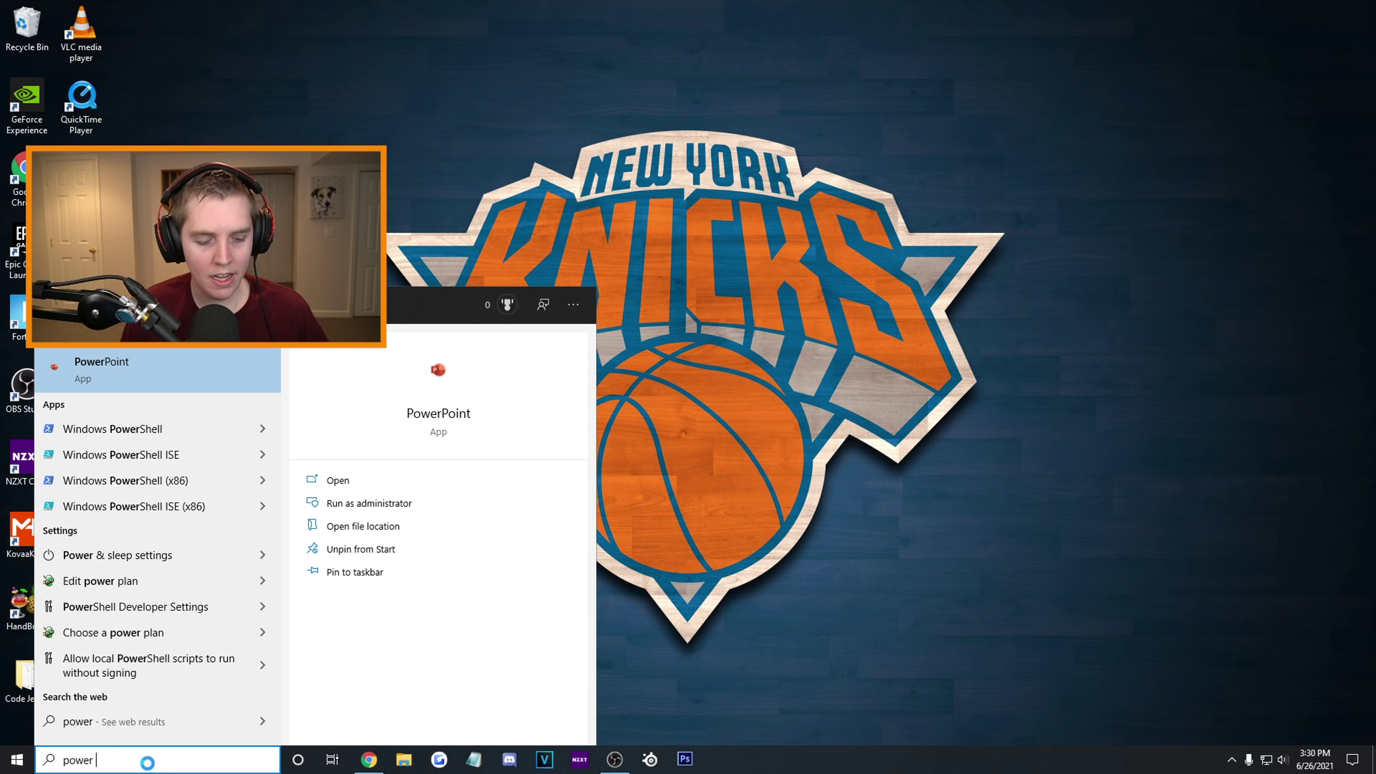
pyautogui.write(' sl')
pyautogui.click(182, 366)
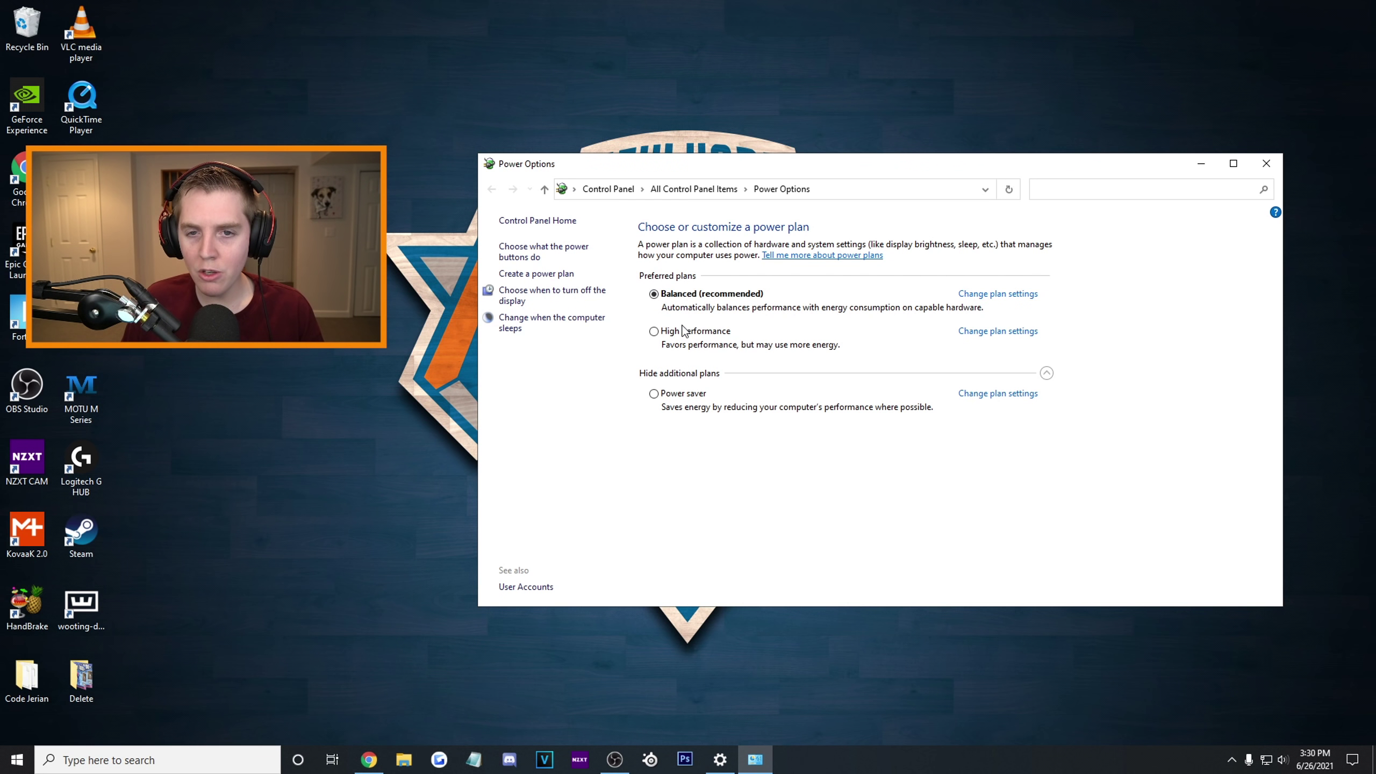
pyautogui.click(1043, 375)
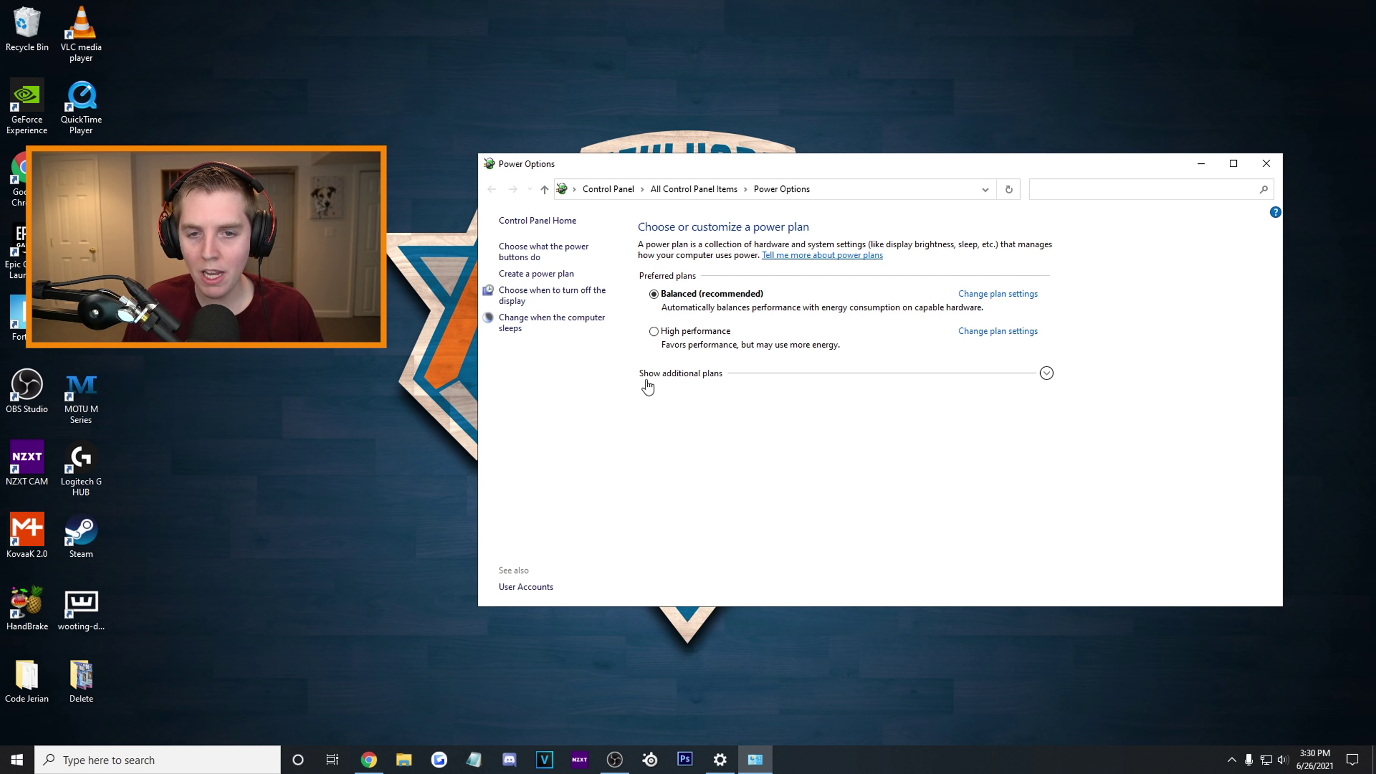
pyautogui.click(1046, 379)
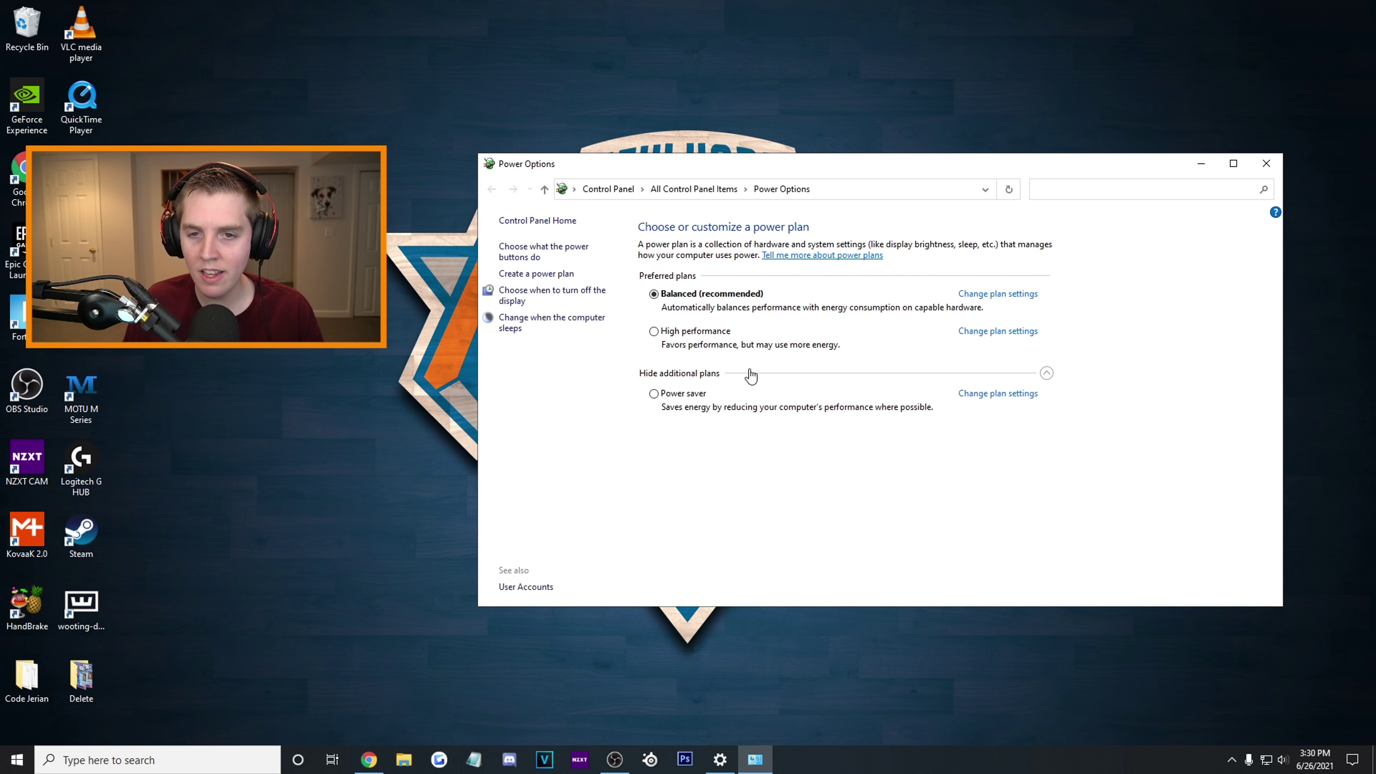
pyautogui.click(1046, 379)
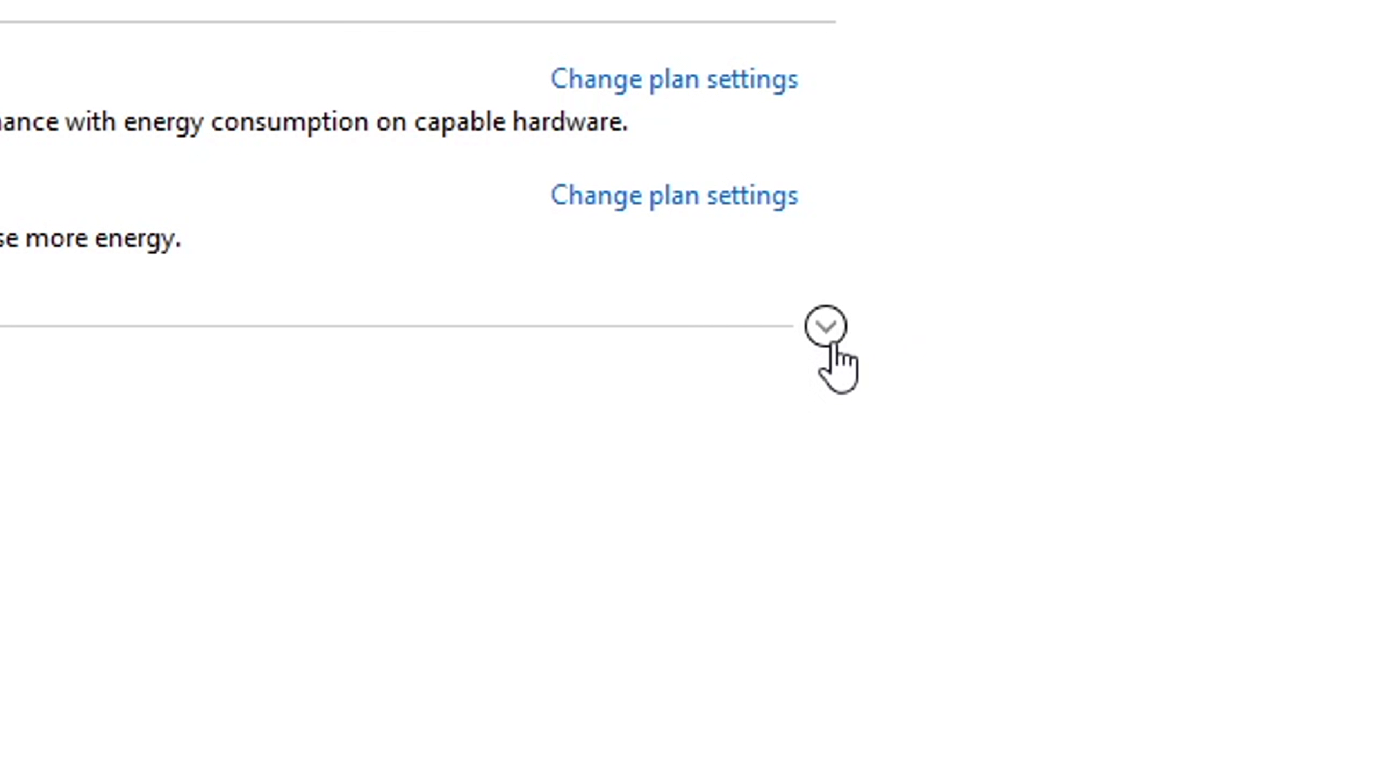
pyautogui.click(1046, 380)
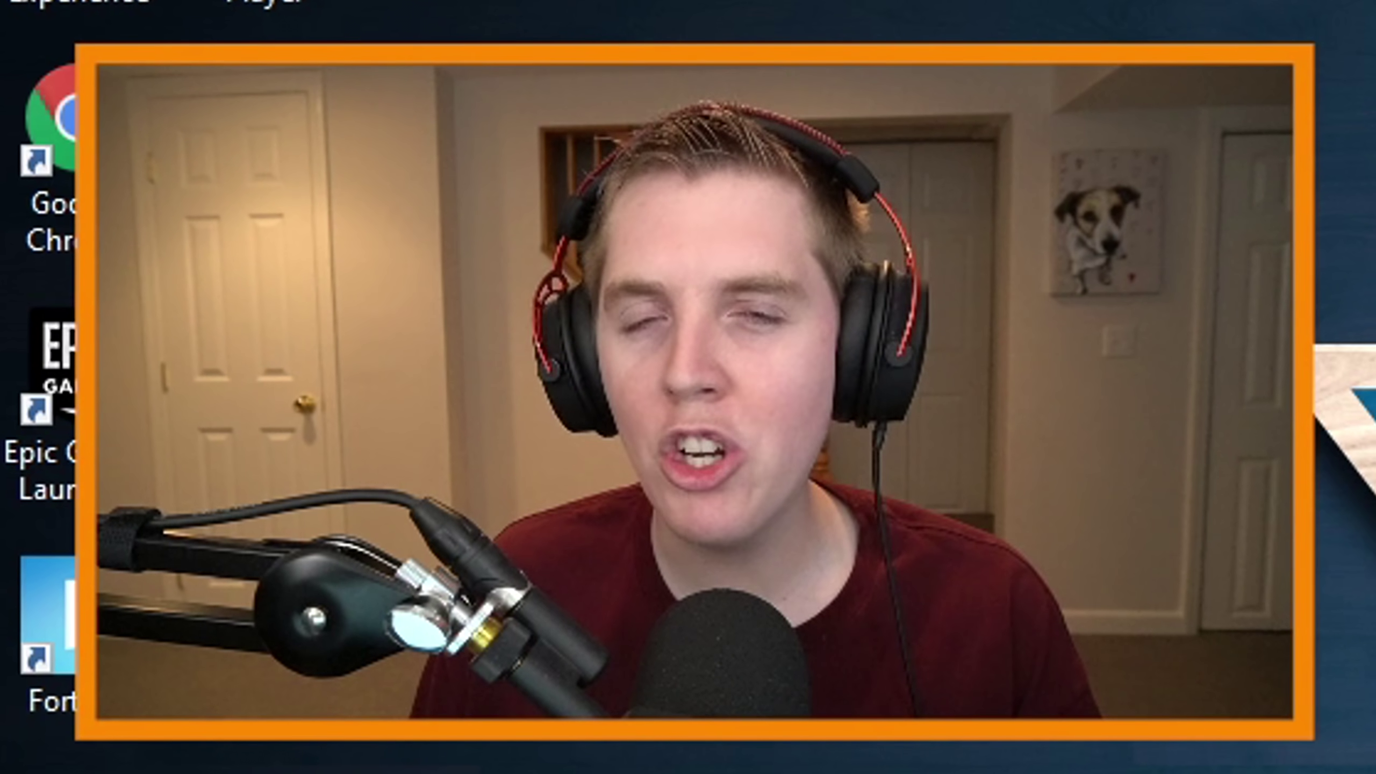
# Find Command Prompt with a search for cmd, run it as administrator and move its window clear of the webcam overlay
pyautogui.press('super+d')
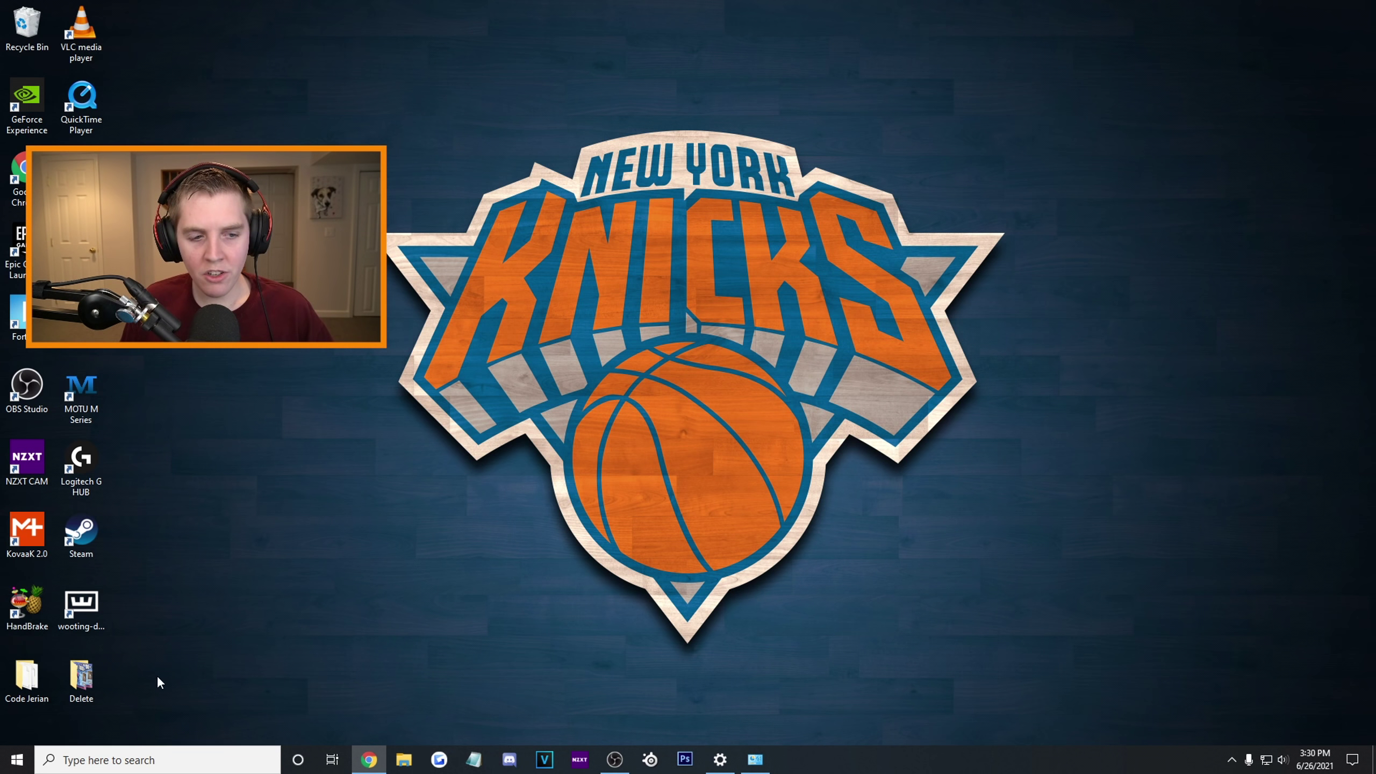
pyautogui.click(122, 759)
pyautogui.write('cmd')
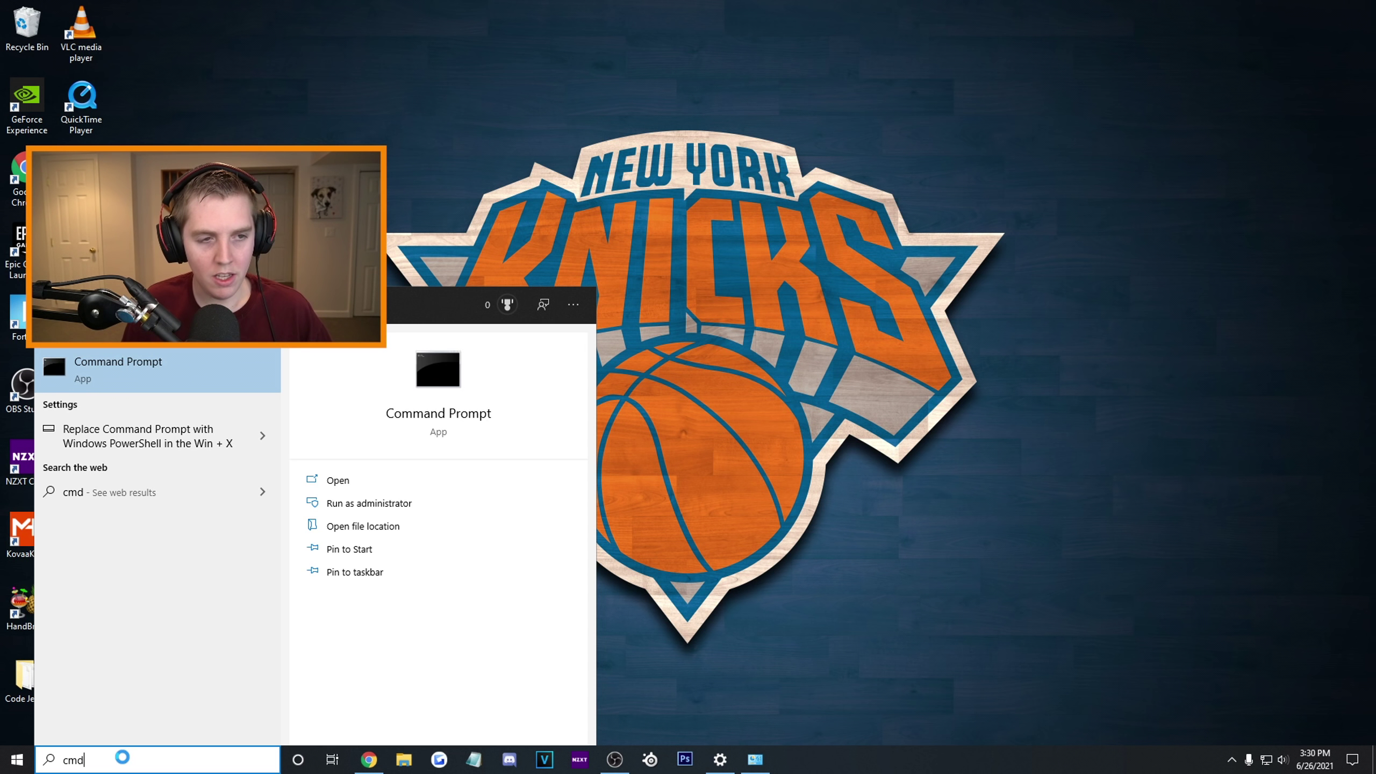
pyautogui.rightClick(159, 363)
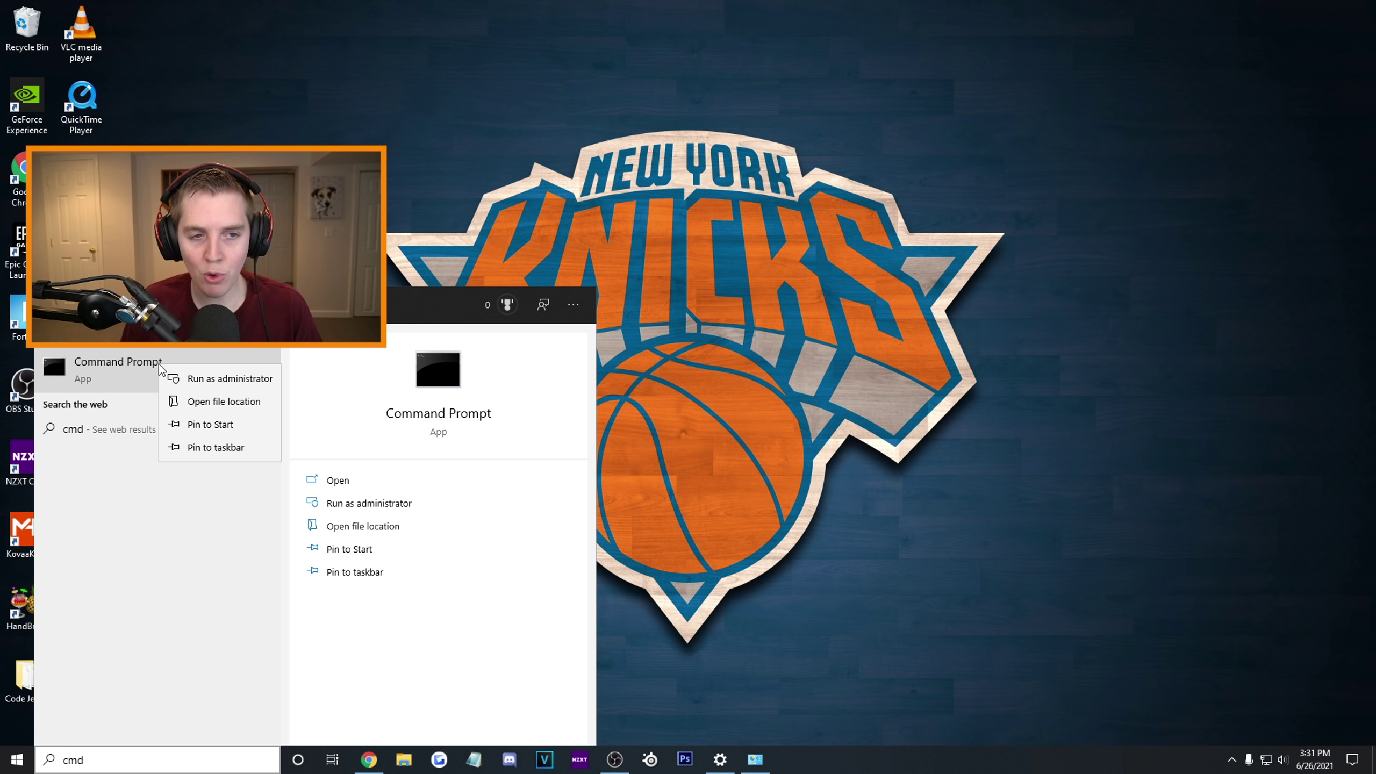
pyautogui.click(206, 377)
pyautogui.moveTo(481, 118); pyautogui.dragTo(901, 145)
pyautogui.click(837, 281)
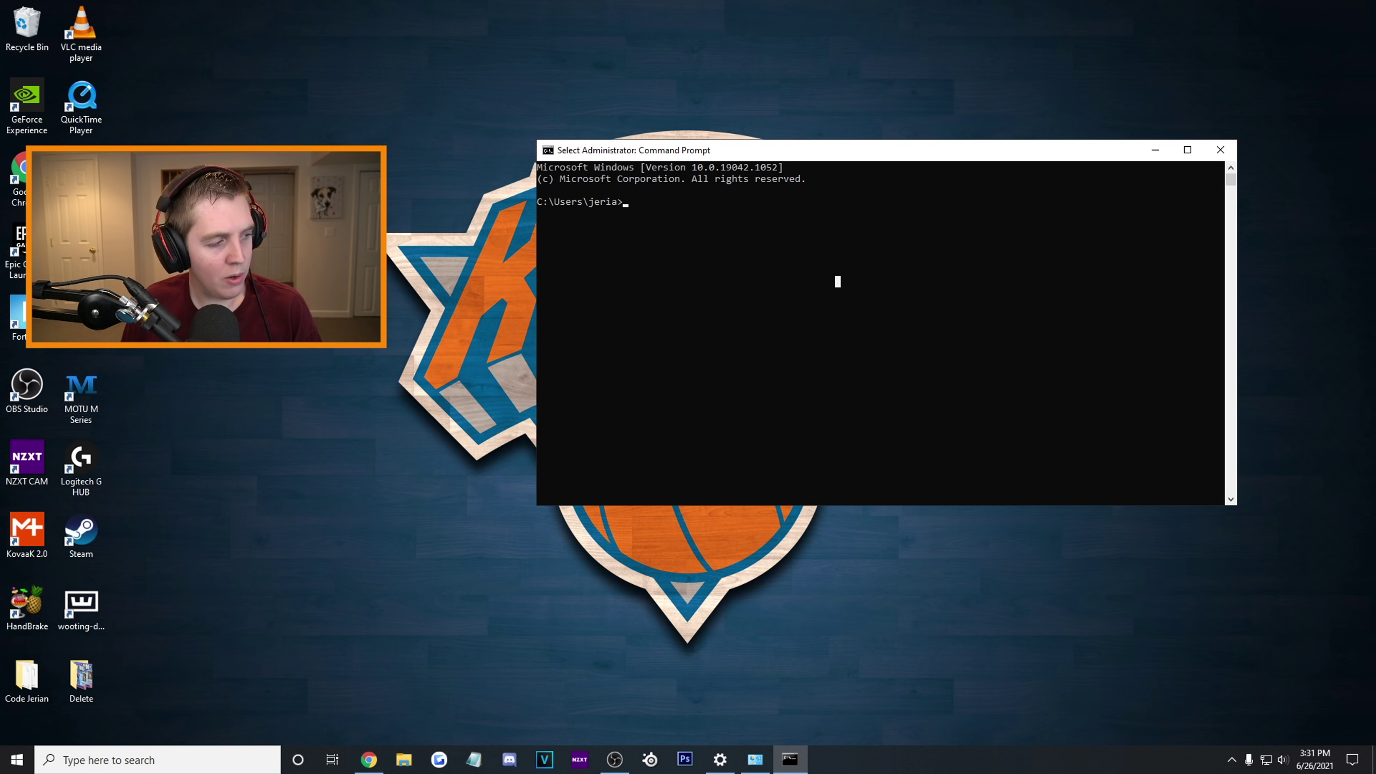
# Paste and run the command powercfg -duplicatescheme e9a42b02-d5df-448d-aa00-03f14749eb61 in the administrator Command Prompt
pyautogui.click(368, 760)
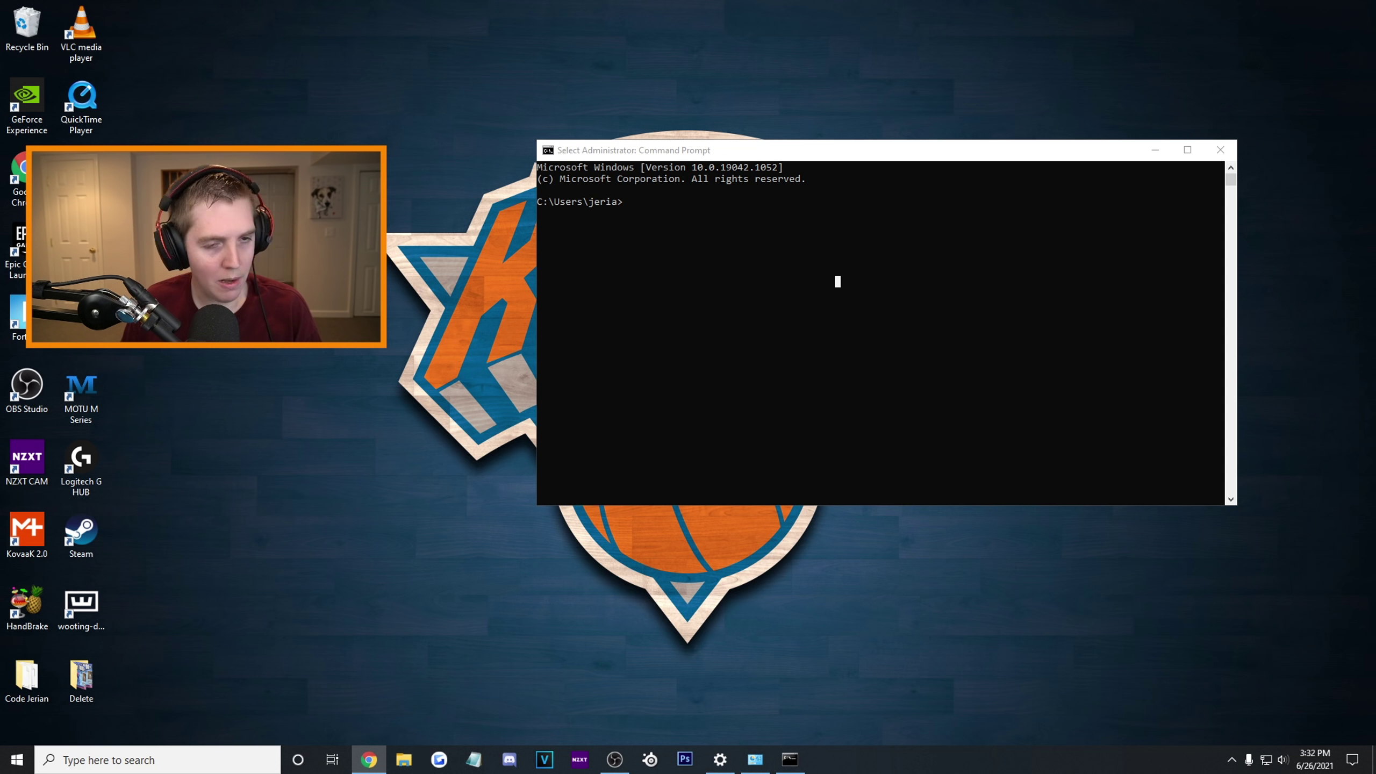
pyautogui.click(638, 201)
pyautogui.rightClick(639, 201)
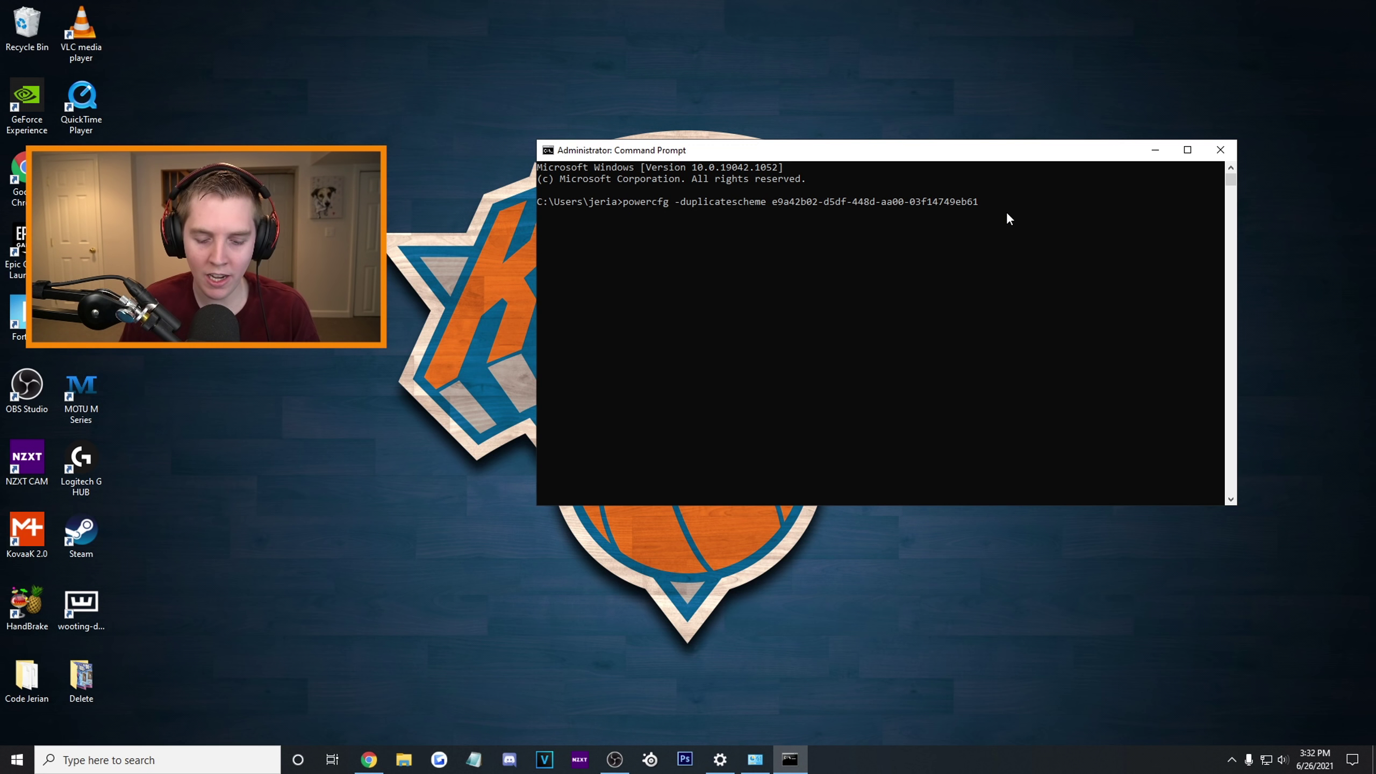
pyautogui.press('Return')
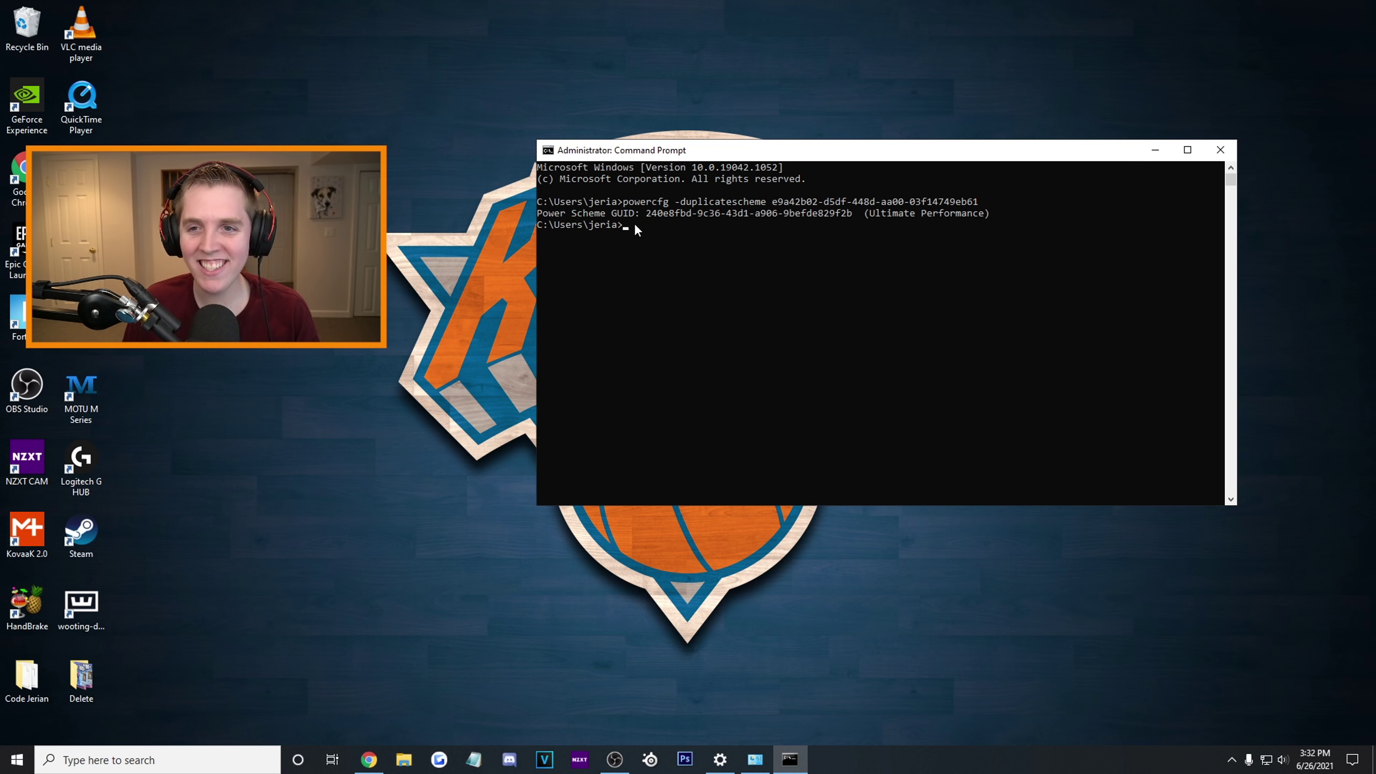
# Reopen the additional power settings, activate the Ultimate Performance plan among the additional plans and close Power Options
pyautogui.click(163, 760)
pyautogui.write('power')
pyautogui.click(207, 363)
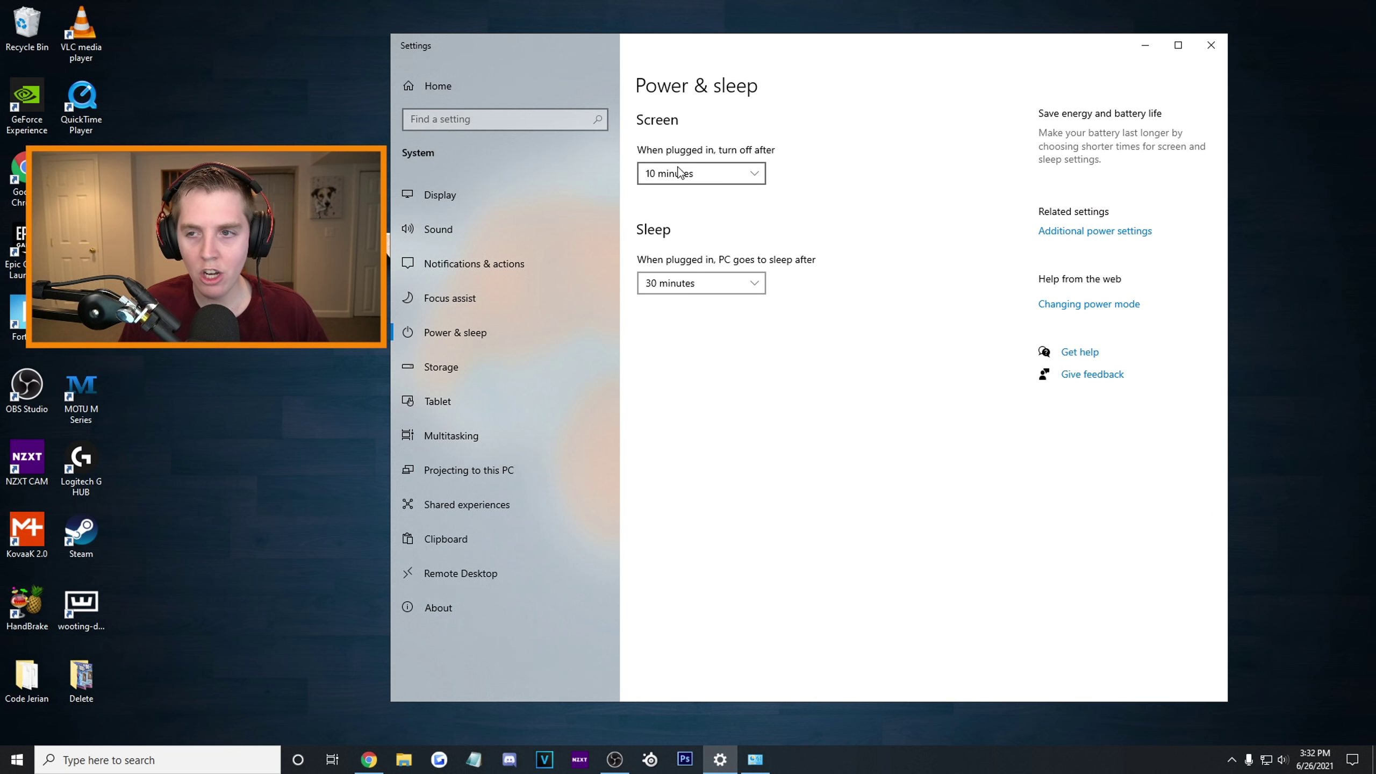
pyautogui.click(1053, 239)
pyautogui.click(1045, 374)
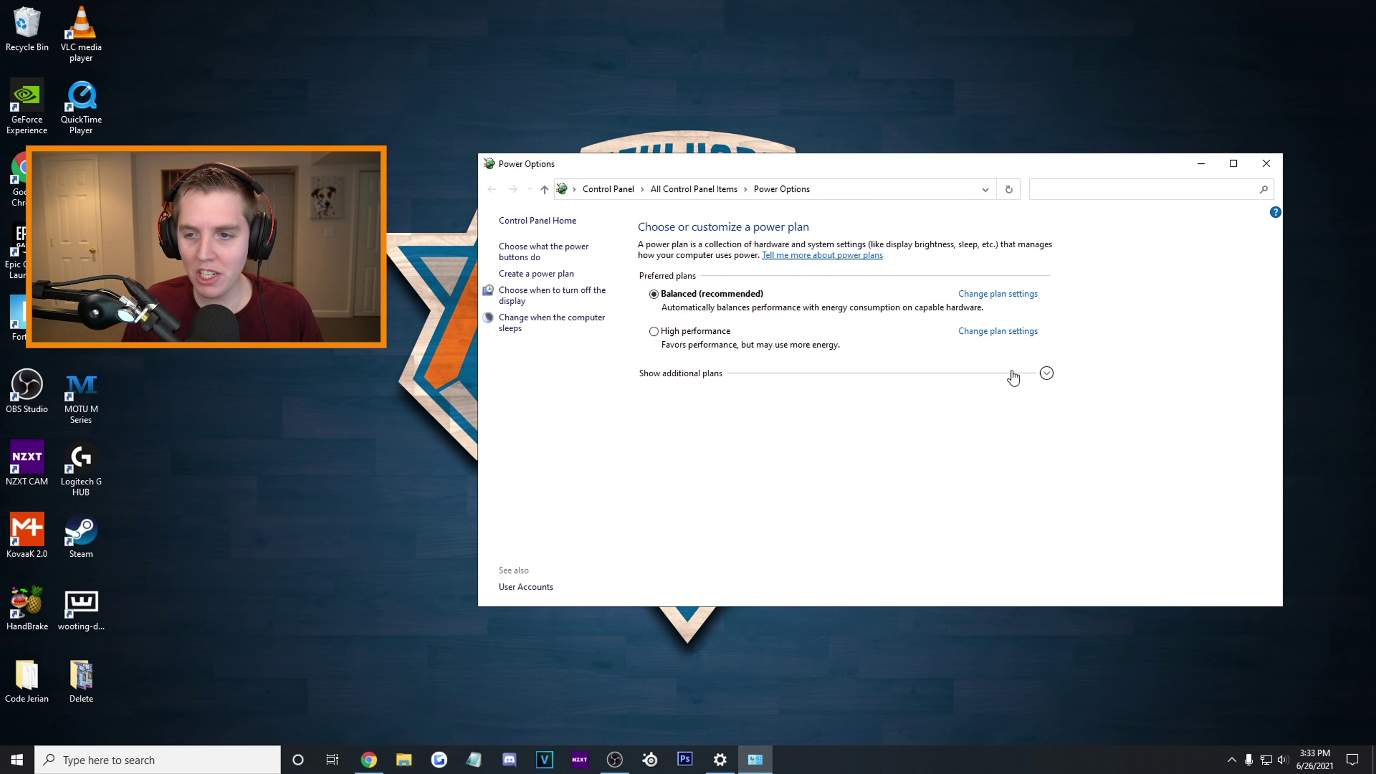
pyautogui.click(1045, 373)
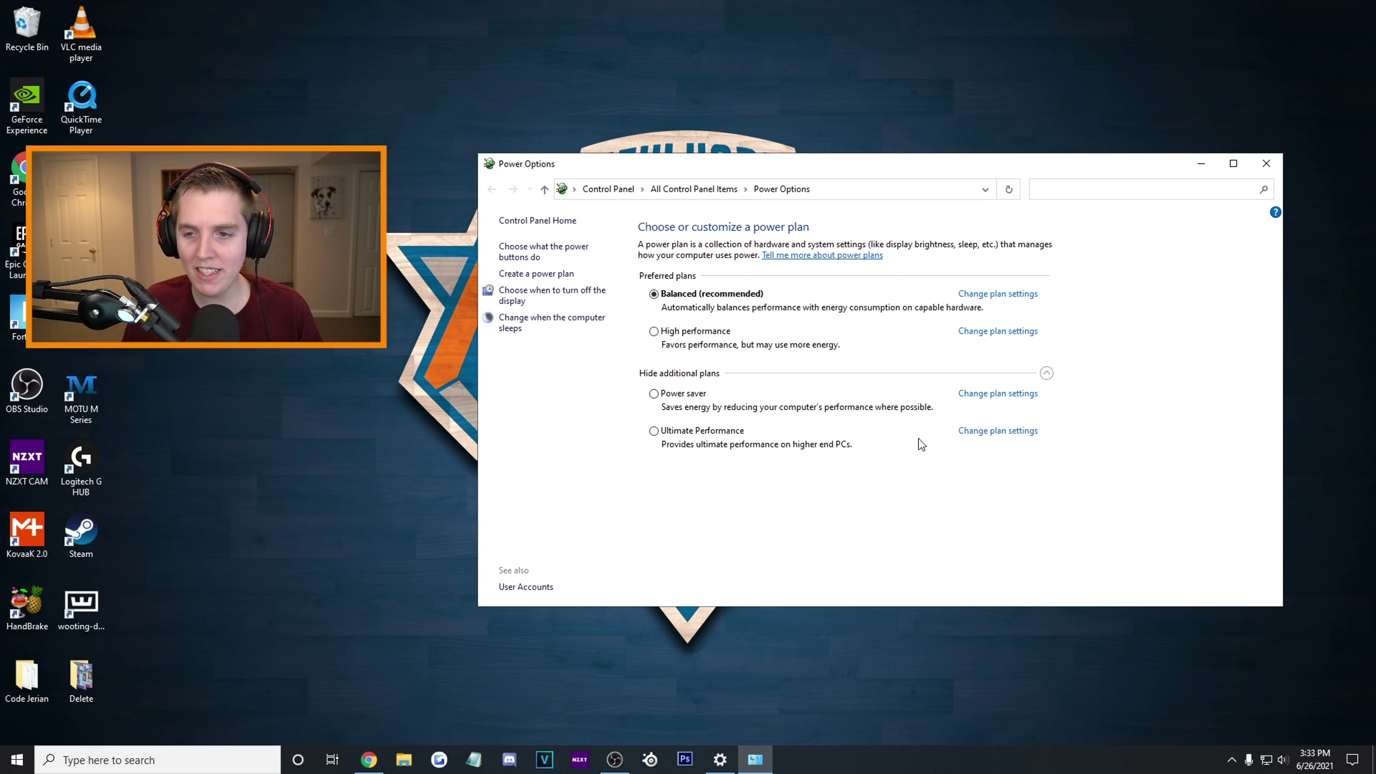
pyautogui.click(702, 431)
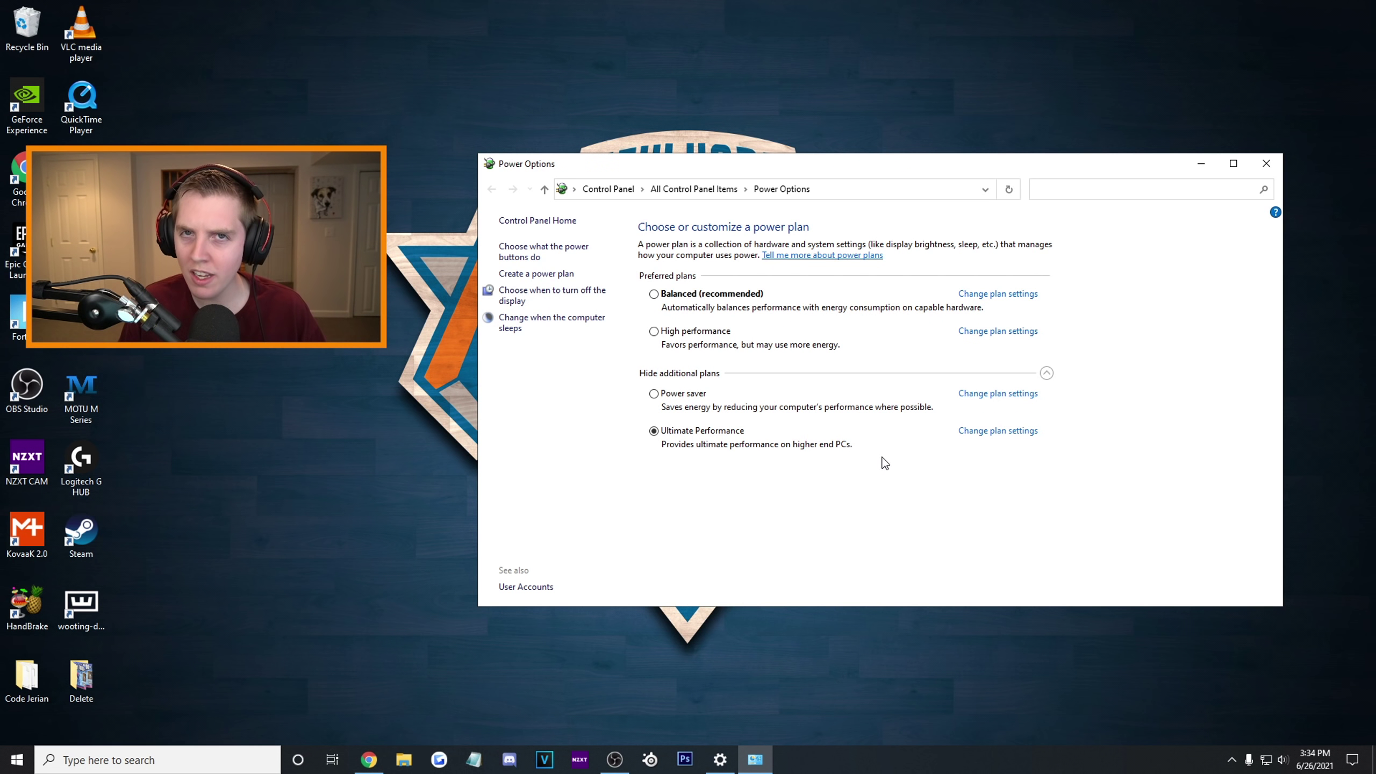
pyautogui.hotkey('alt', 'F4')
pyautogui.click(154, 765)
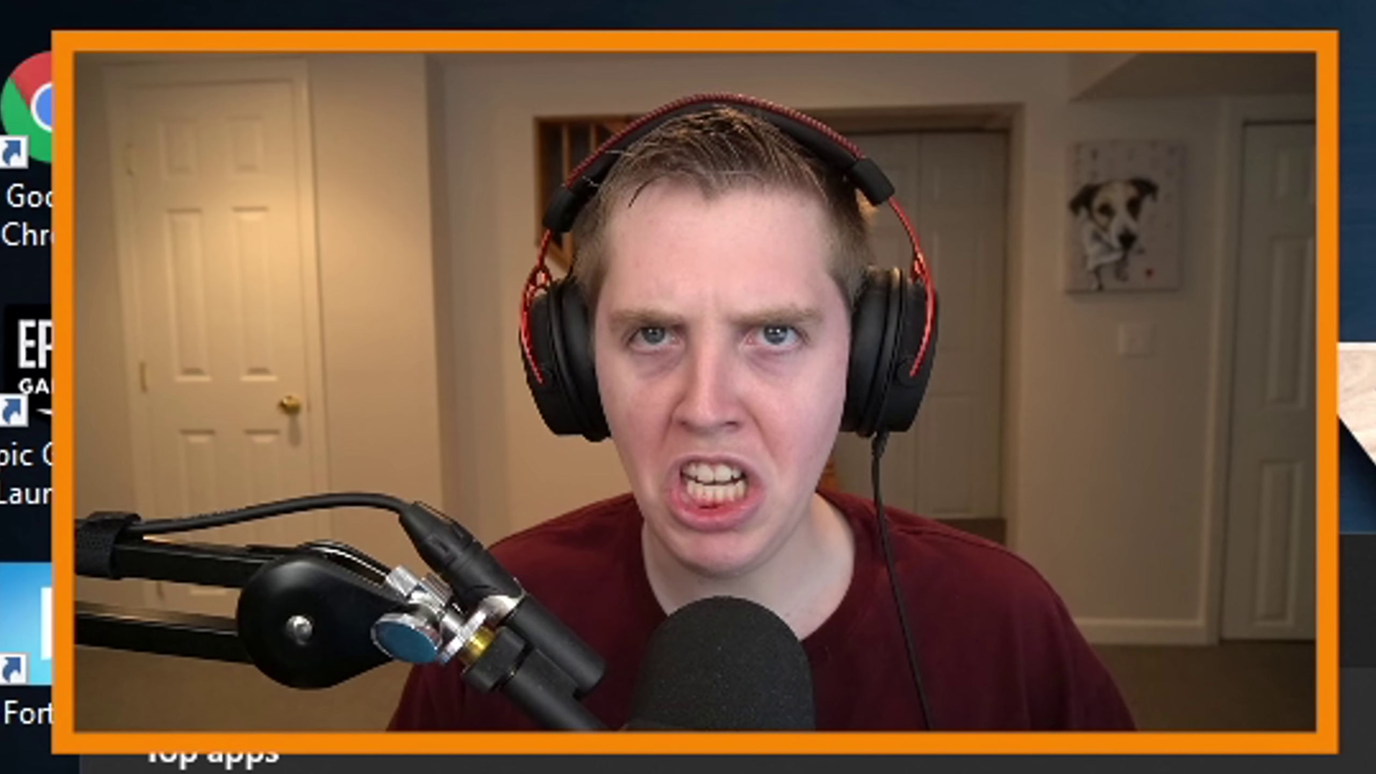
pyautogui.click(842, 397)
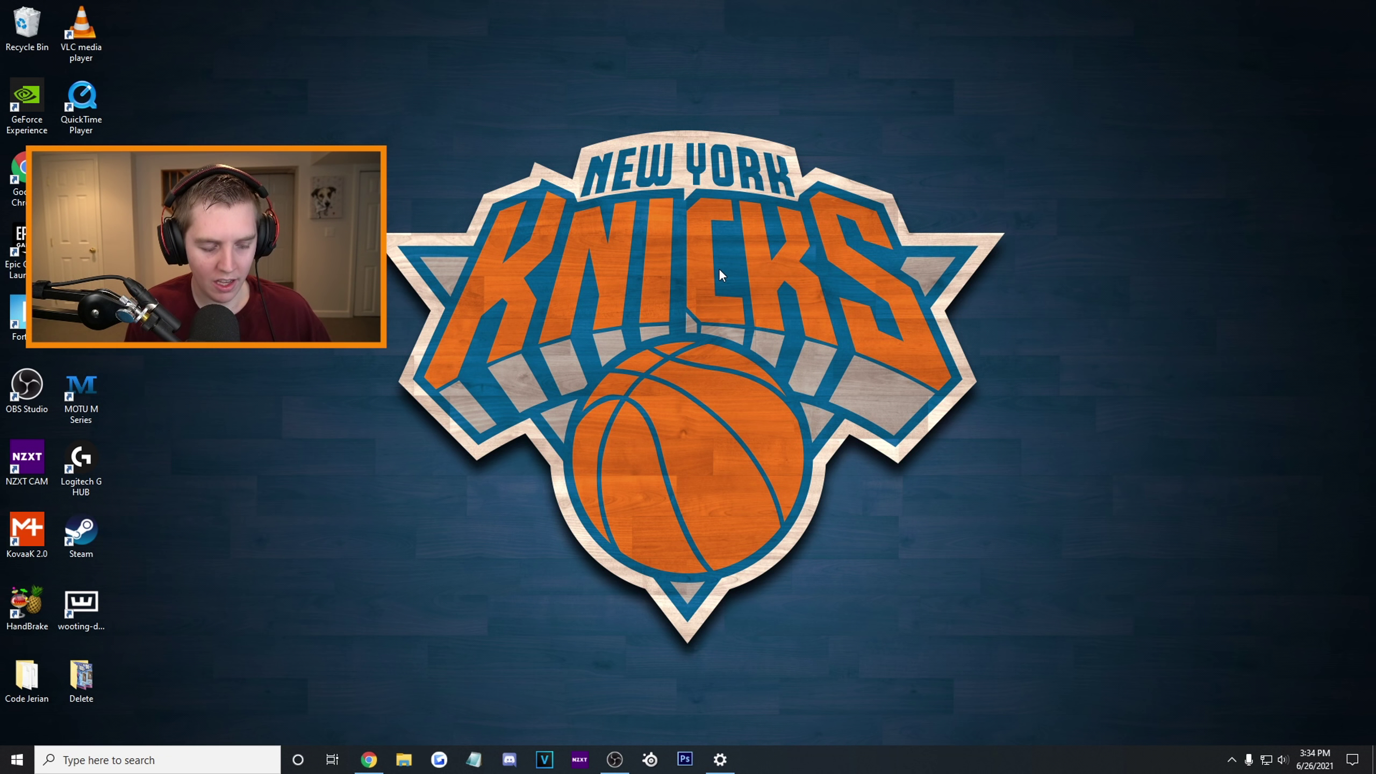
# Open the System Properties by running sysdm.cpl
pyautogui.press('super+r')
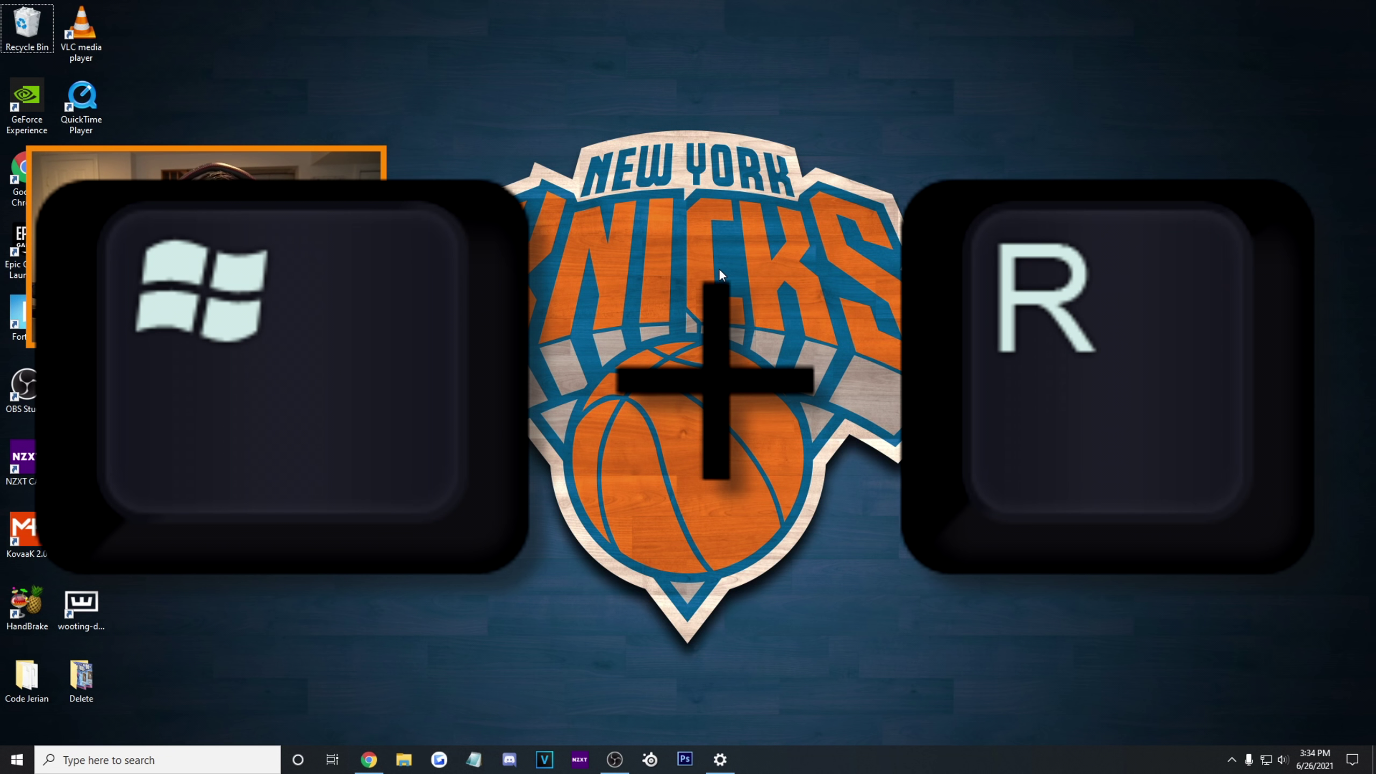
pyautogui.moveTo(97, 588); pyautogui.dragTo(819, 272)
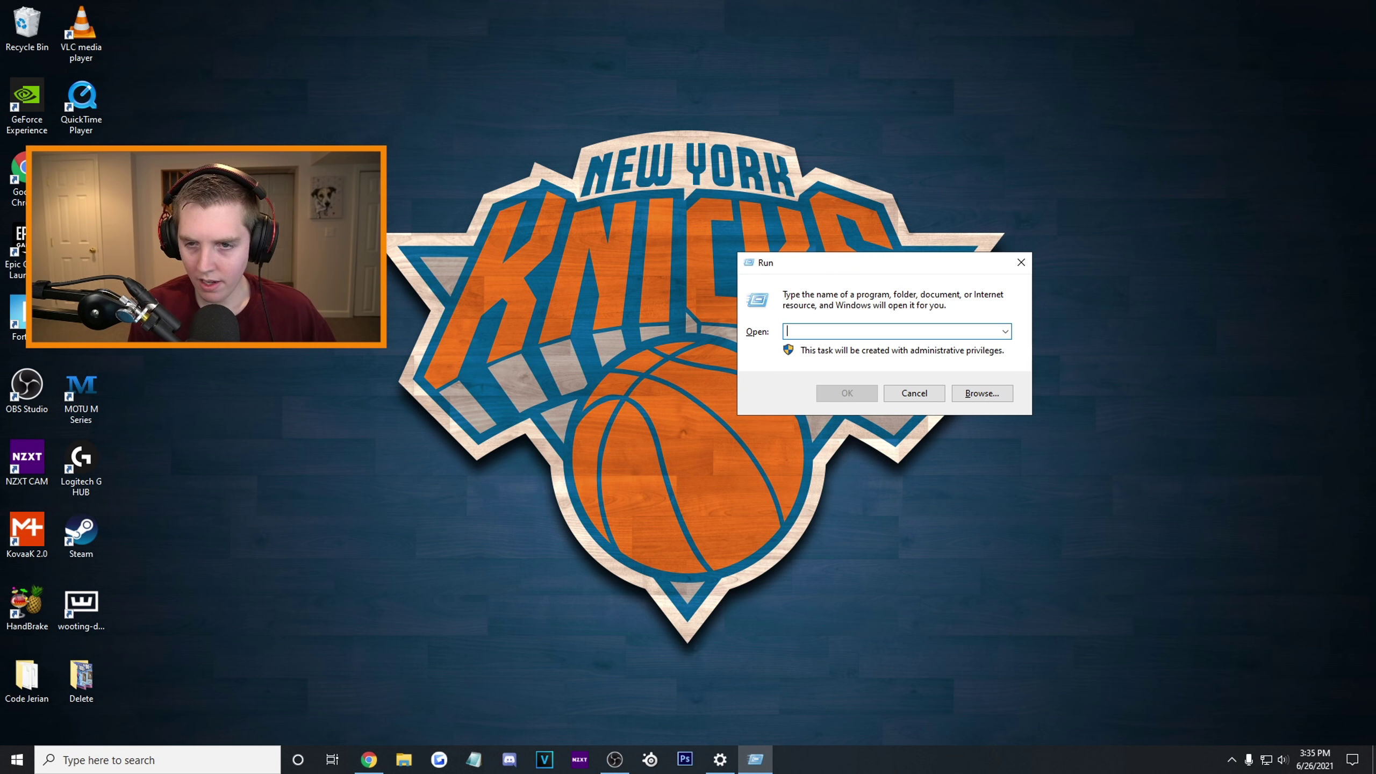
pyautogui.write('sys')
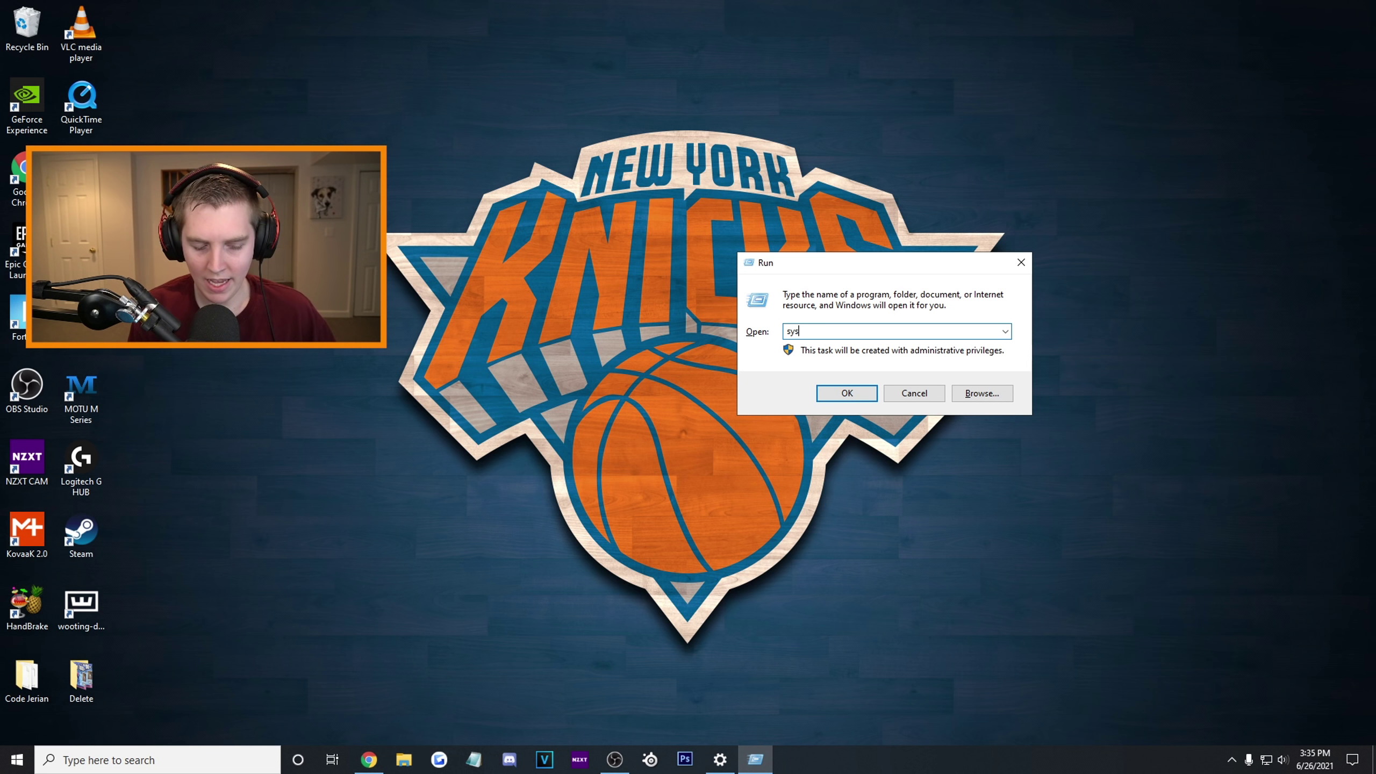
pyautogui.write('dm.cpl')
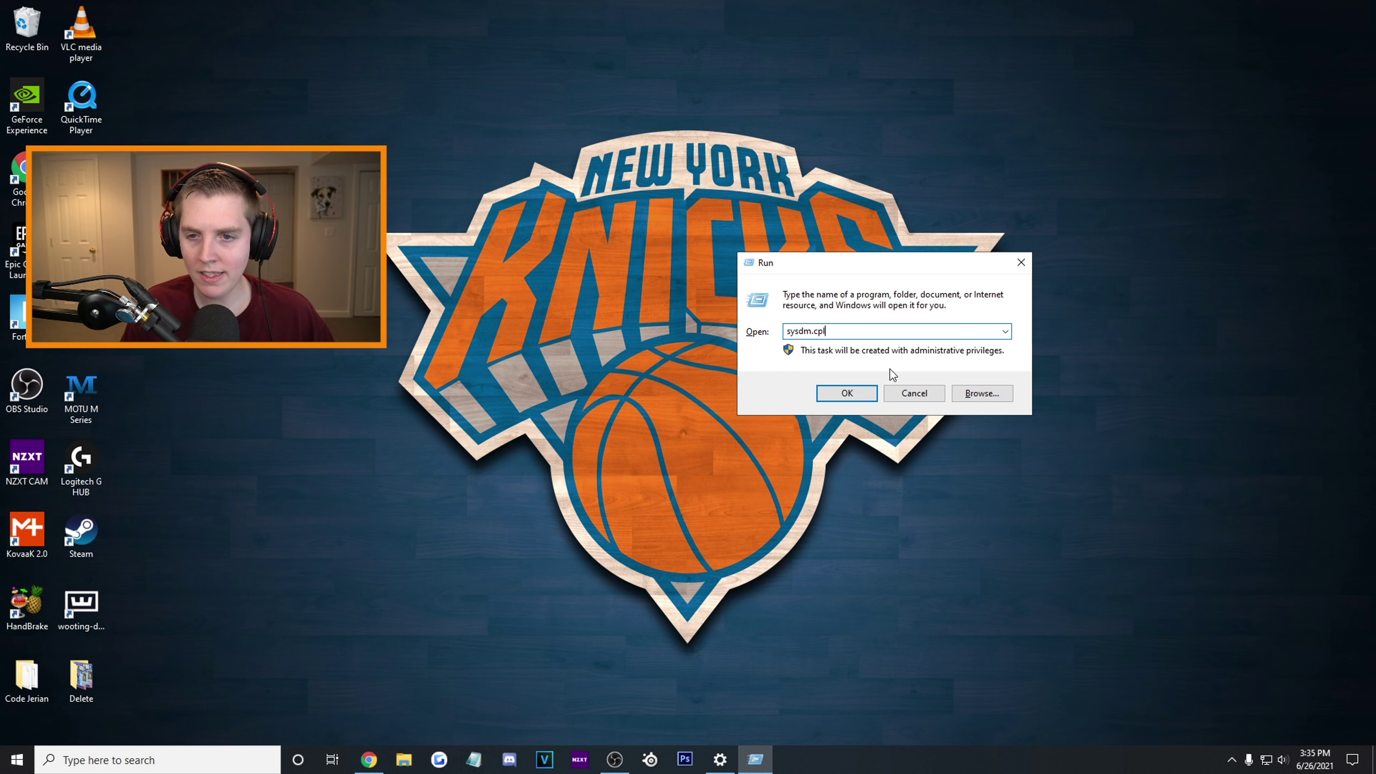
pyautogui.press('Return')
pyautogui.moveTo(939, 155); pyautogui.dragTo(856, 191)
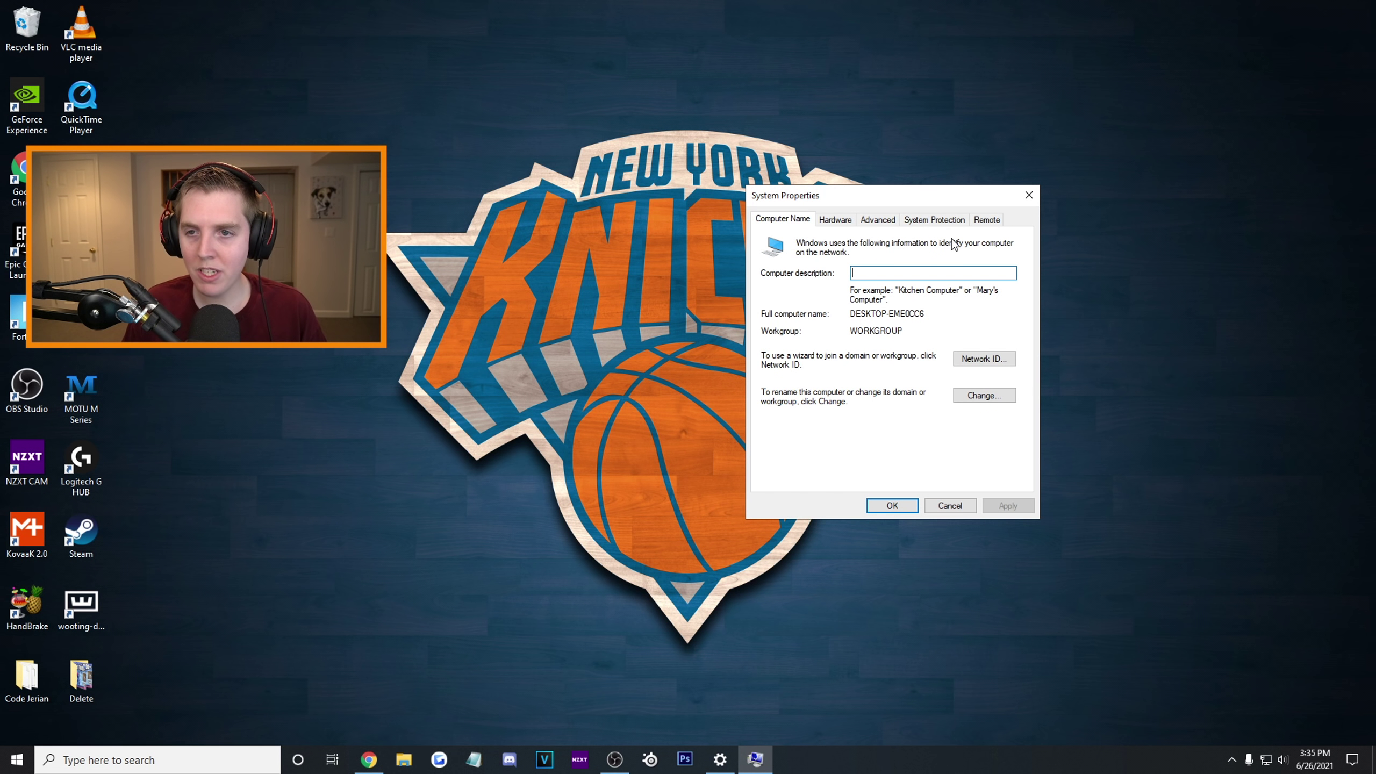
# Open the Performance settings from the Advanced system properties and look through their pages, ending on Visual Effects
pyautogui.hotkey('ctrl', 'Tab')
pyautogui.hotkey('ctrl', 'Tab')
pyautogui.hotkey('ctrl', 'Tab')
pyautogui.hotkey('ctrl', 'Tab')
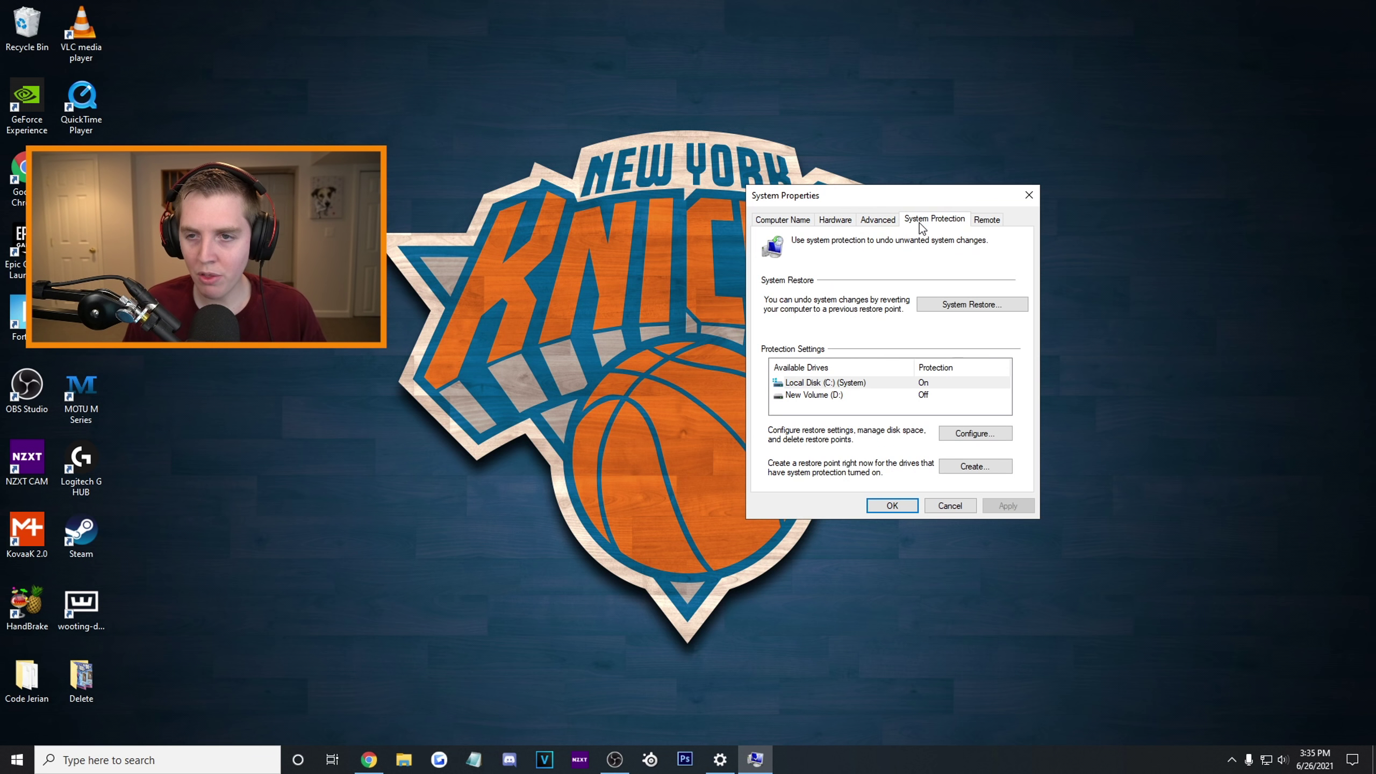
pyautogui.click(939, 222)
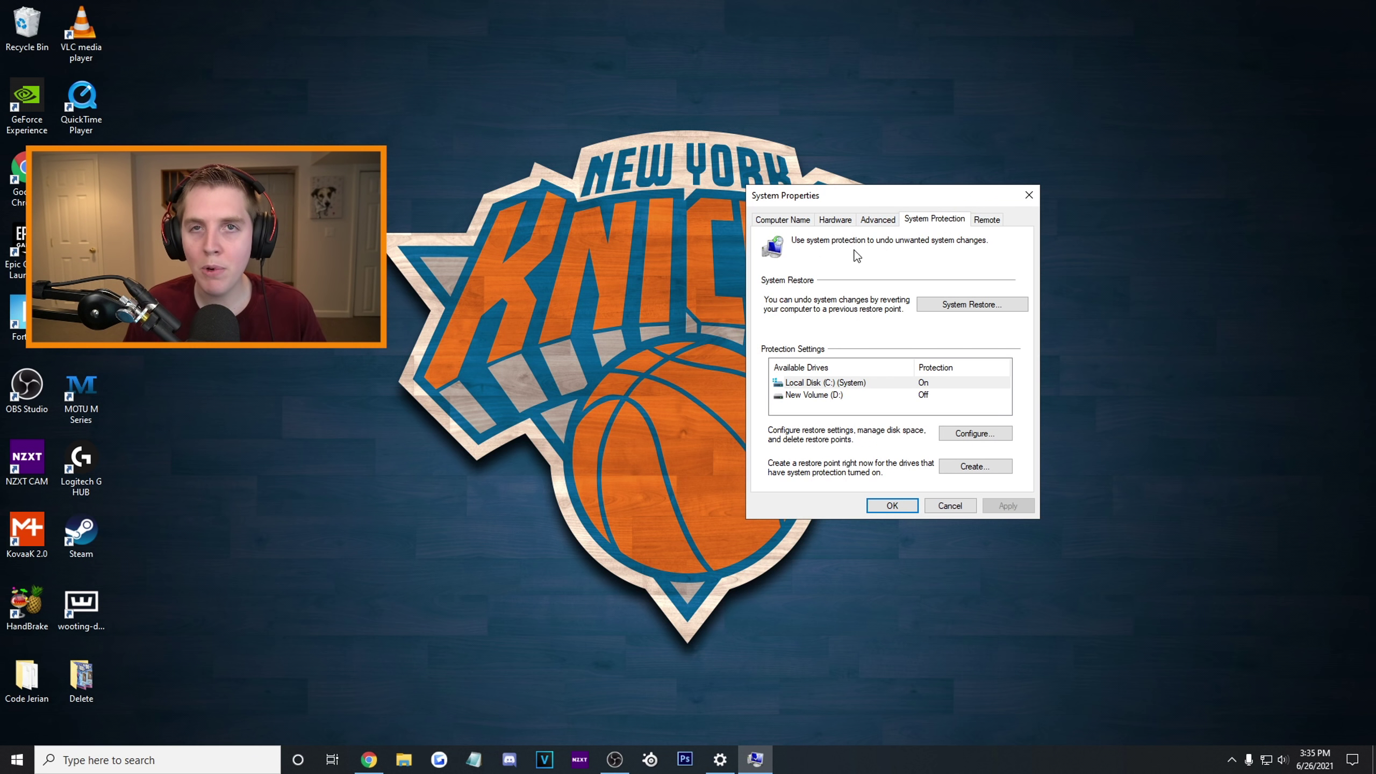
pyautogui.click(886, 221)
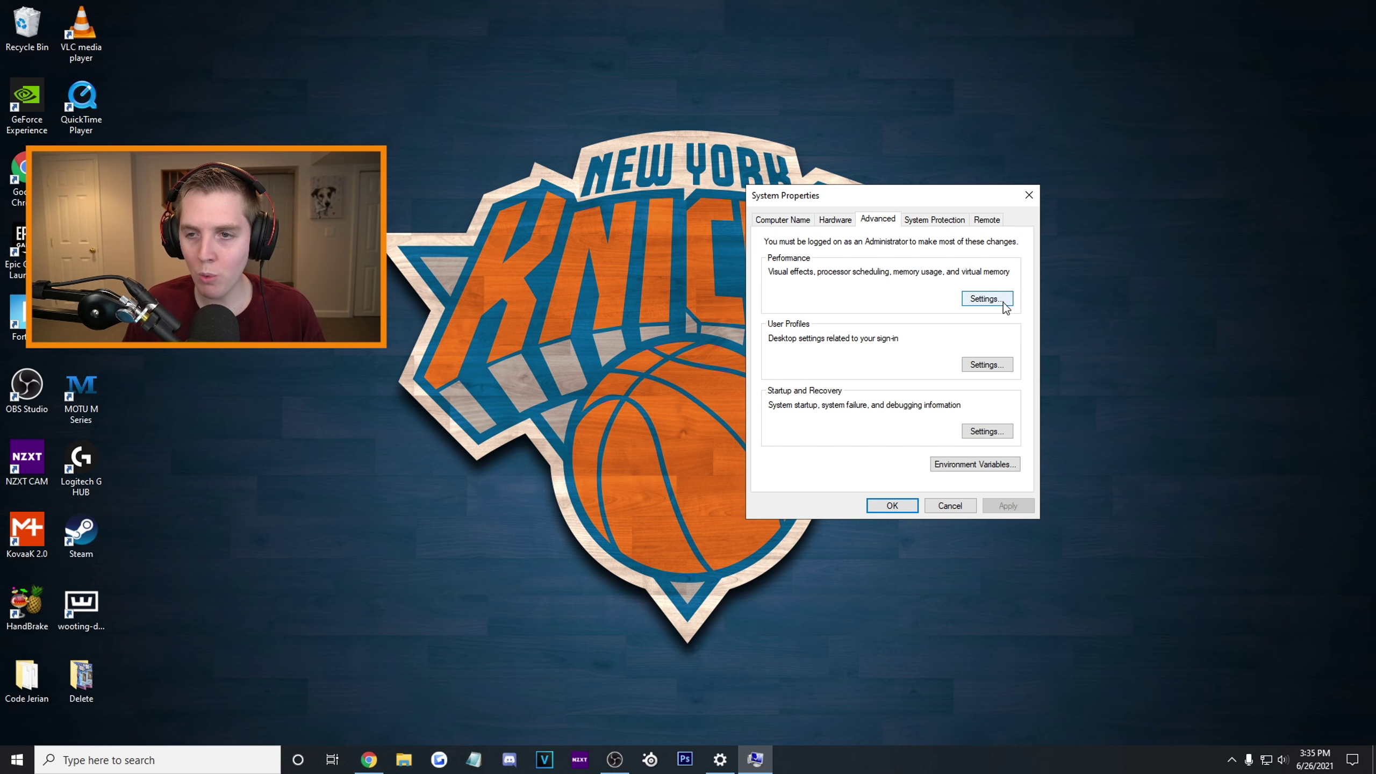
pyautogui.click(986, 299)
pyautogui.moveTo(942, 239); pyautogui.dragTo(947, 181)
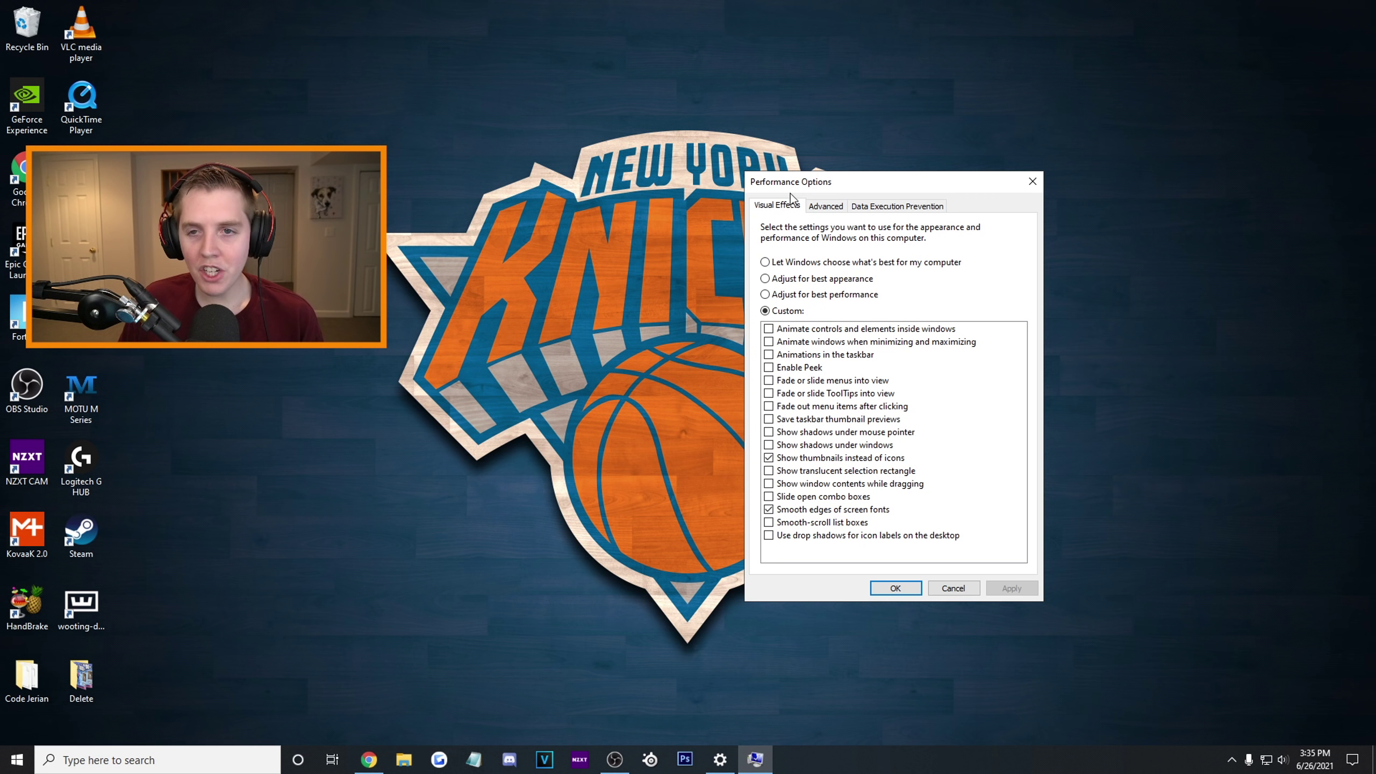
pyautogui.click(826, 206)
pyautogui.click(853, 205)
pyautogui.click(814, 207)
pyautogui.click(776, 204)
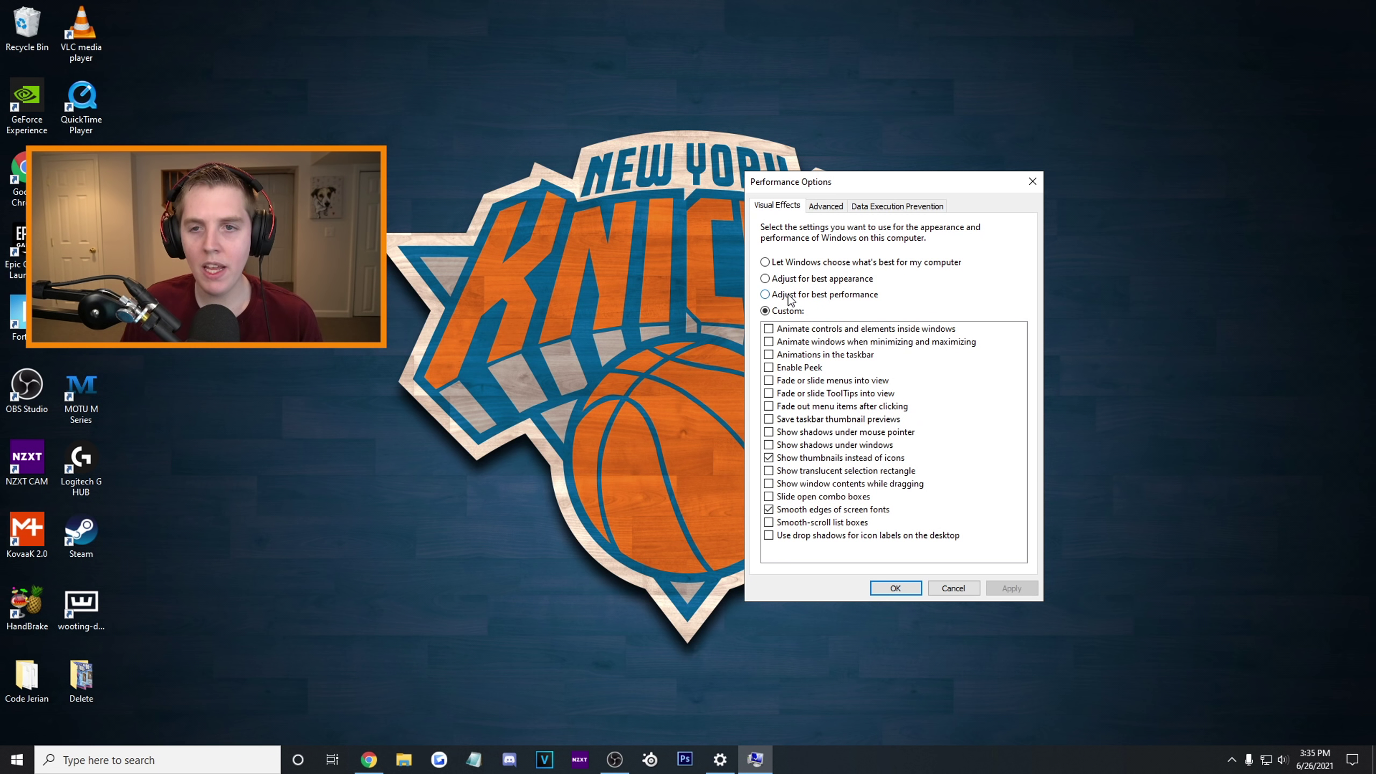
# Adjust visual effects for best performance, re-enable only Show thumbnails instead of icons and Smooth edges of screen fonts, and apply
pyautogui.click(765, 295)
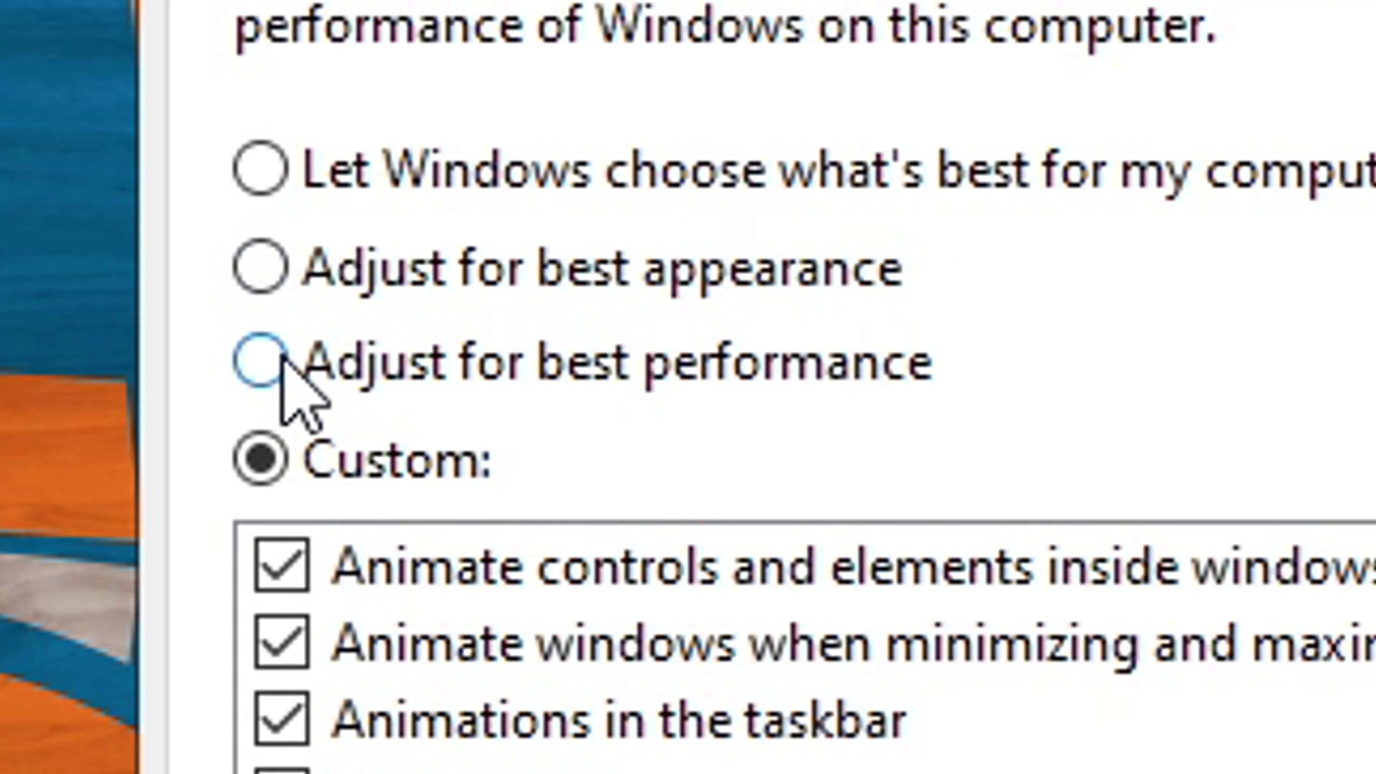
pyautogui.click(767, 295)
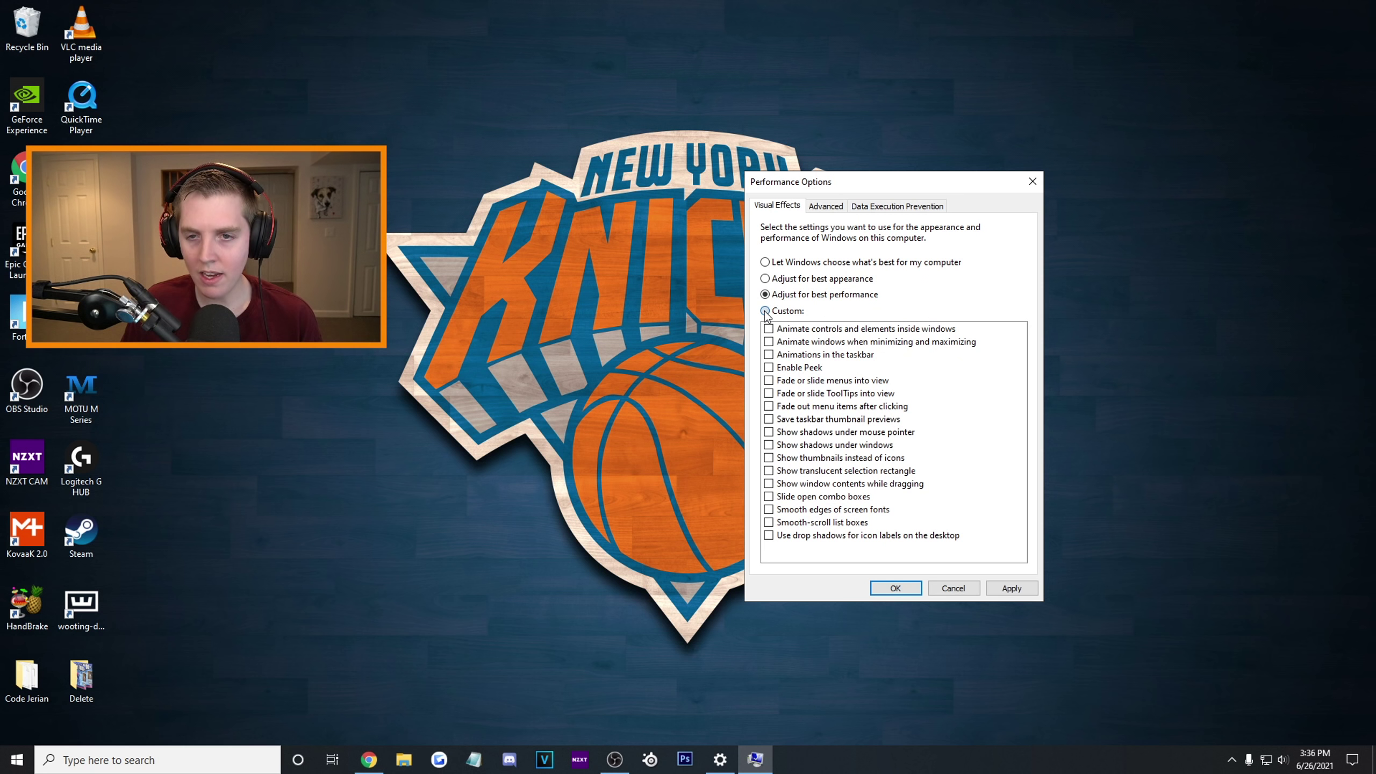
pyautogui.click(769, 459)
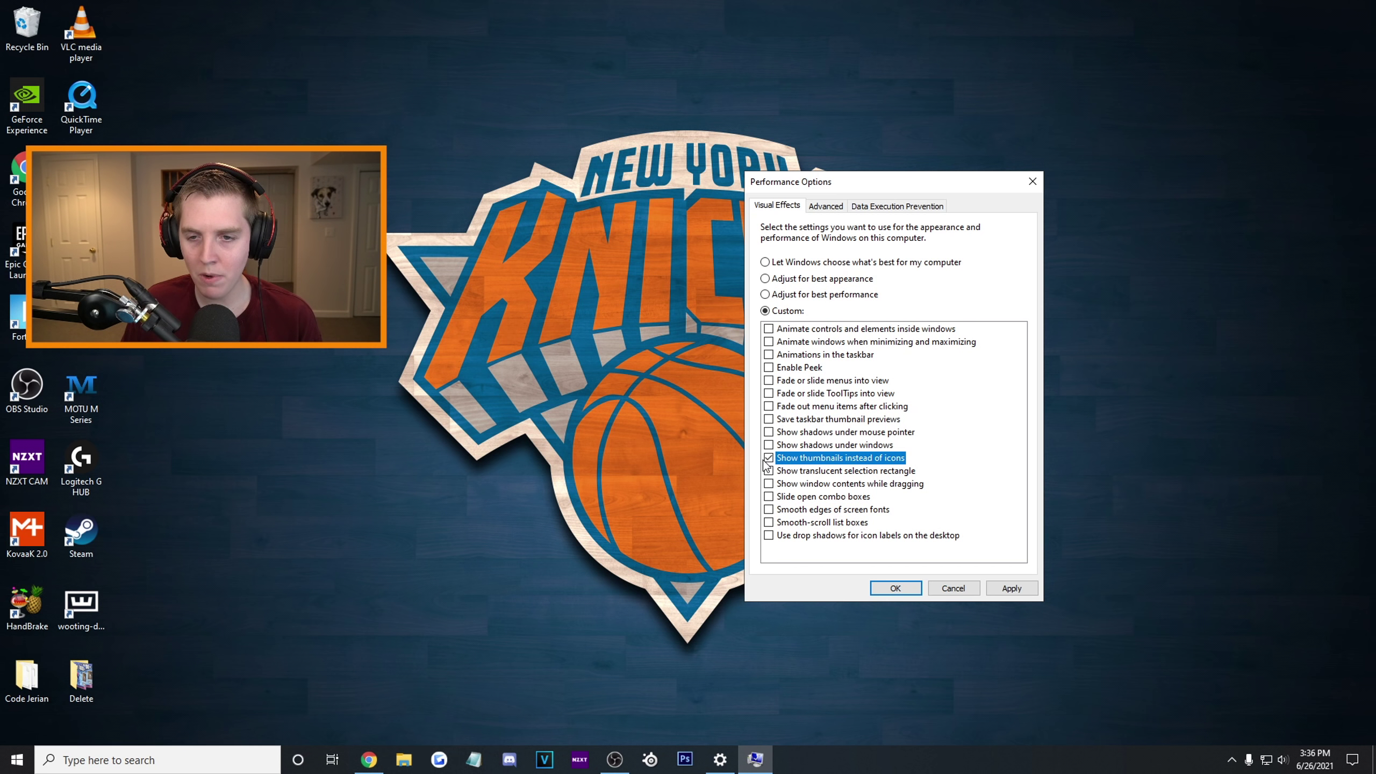
pyautogui.click(768, 511)
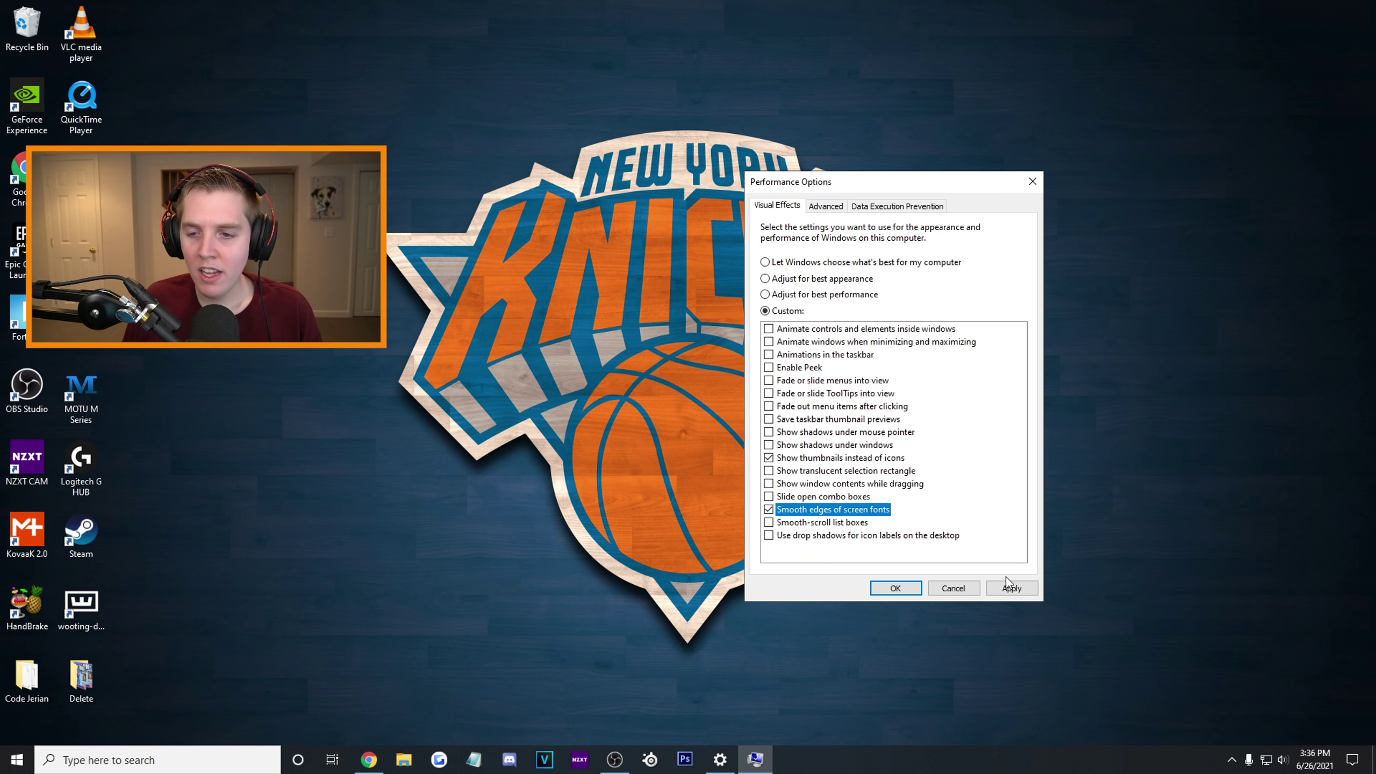
pyautogui.click(1007, 583)
pyautogui.click(895, 588)
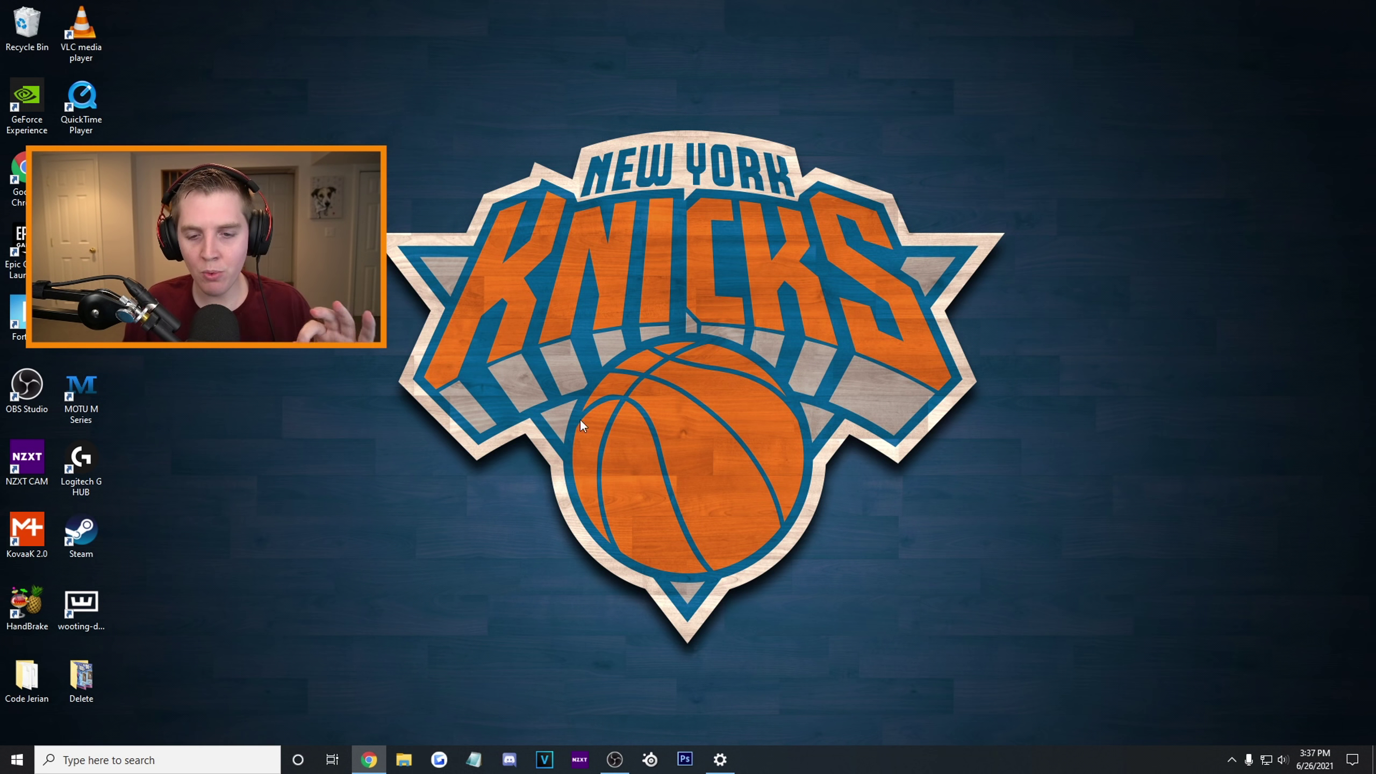
# Search Windows for power and reopen the Power & sleep settings
pyautogui.click(183, 760)
pyautogui.click(709, 439)
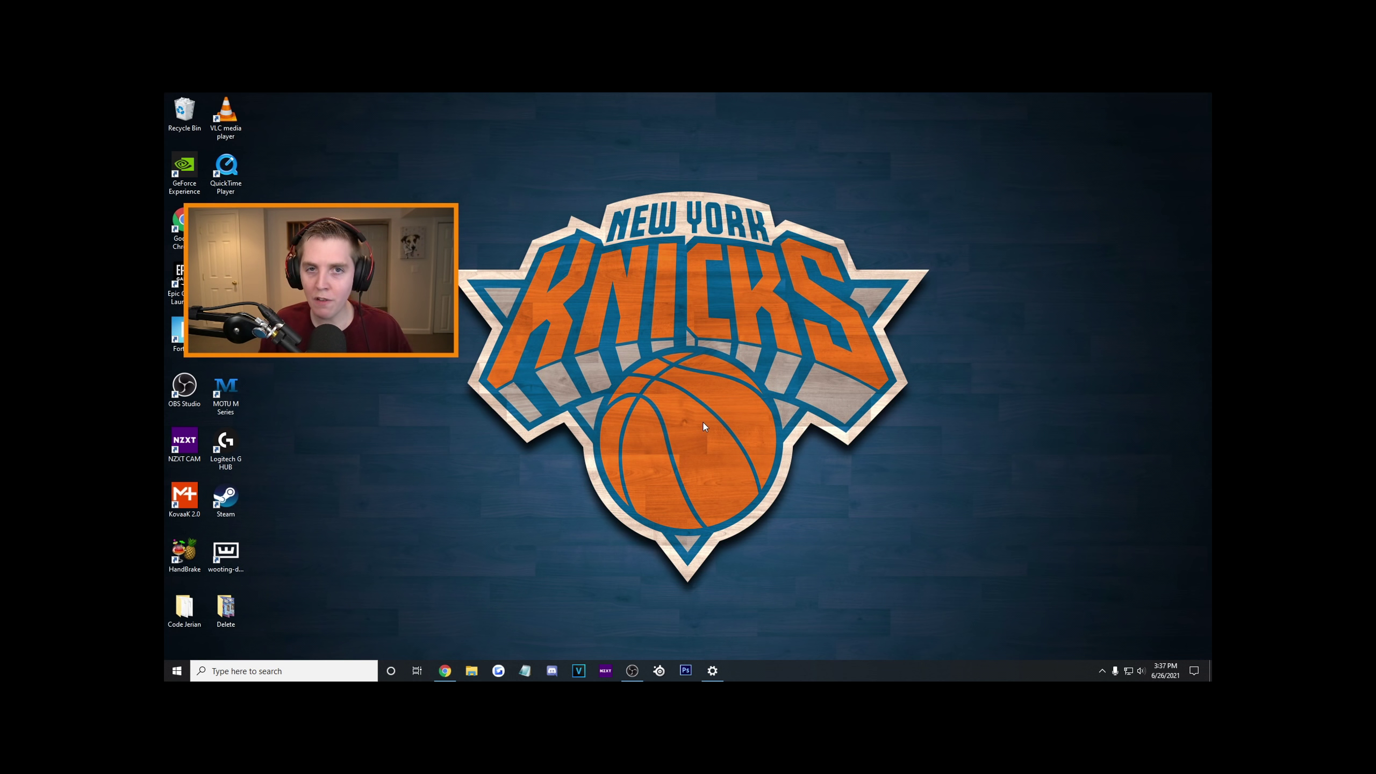
pyautogui.click(296, 674)
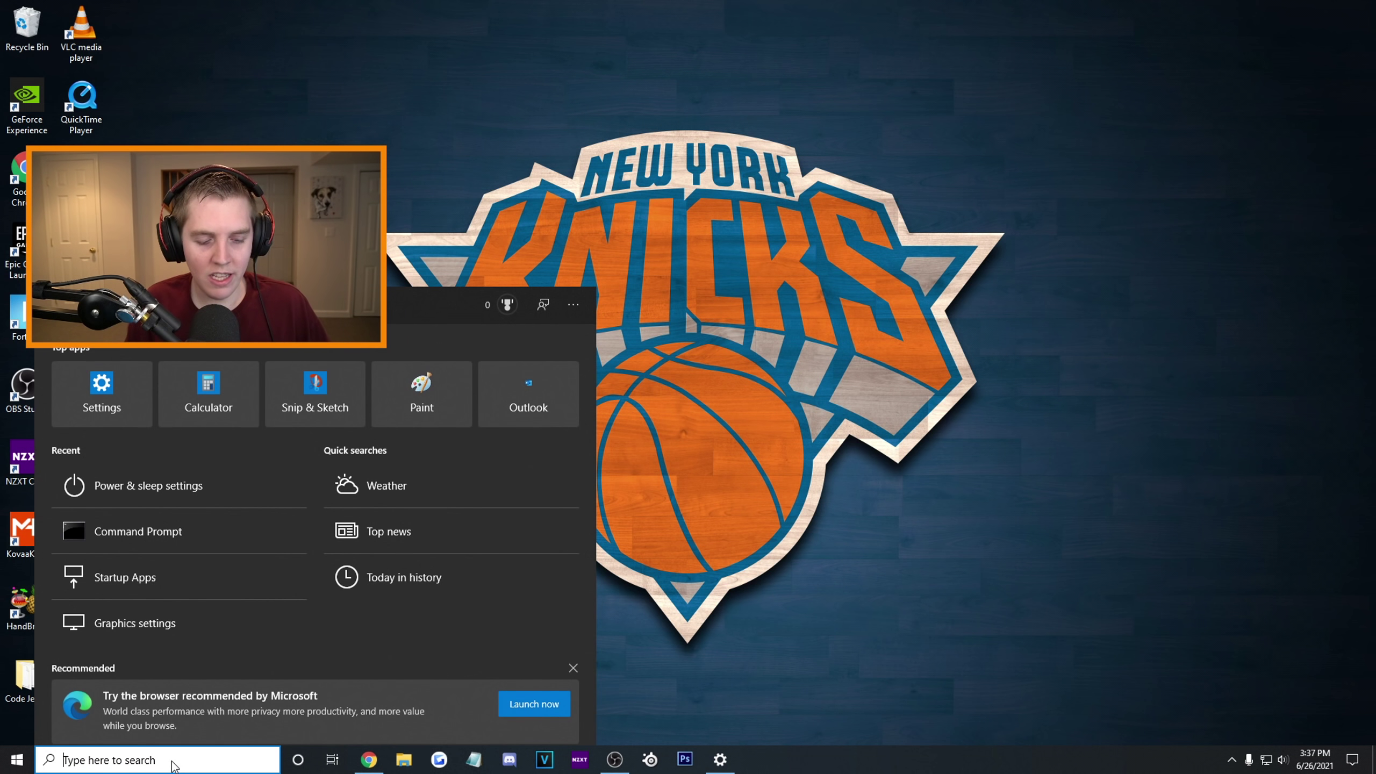
pyautogui.write('power')
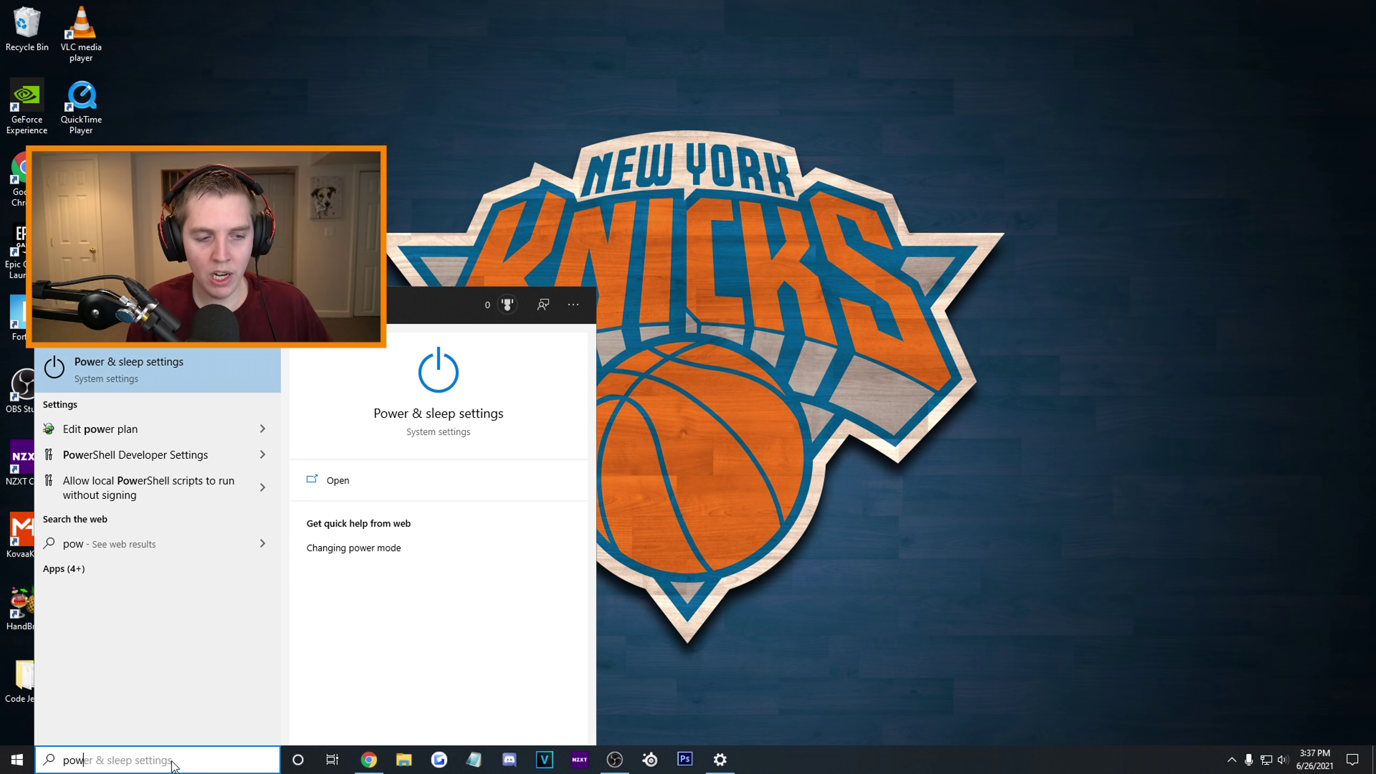
pyautogui.click(181, 370)
pyautogui.click(1078, 232)
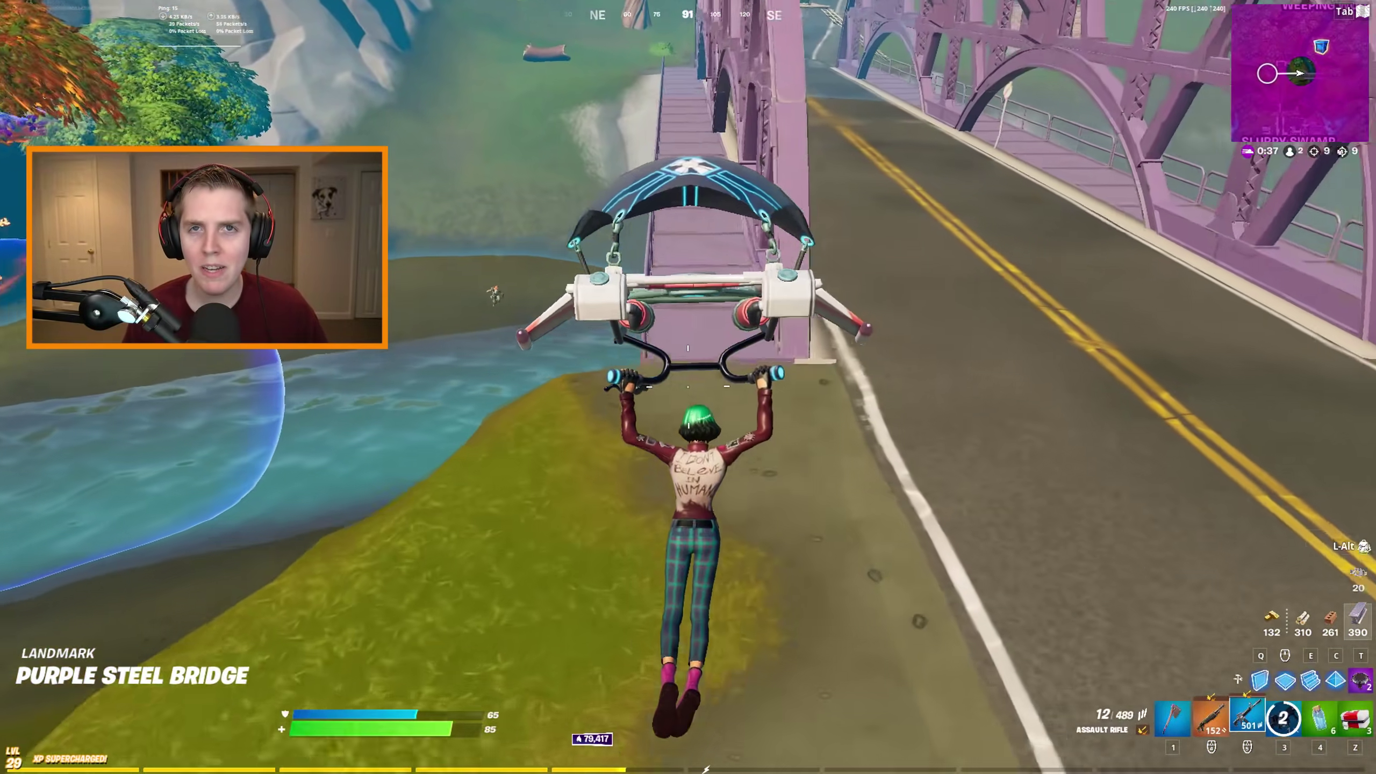
pyautogui.scroll(-1, 688, 387)
pyautogui.click(688, 387)
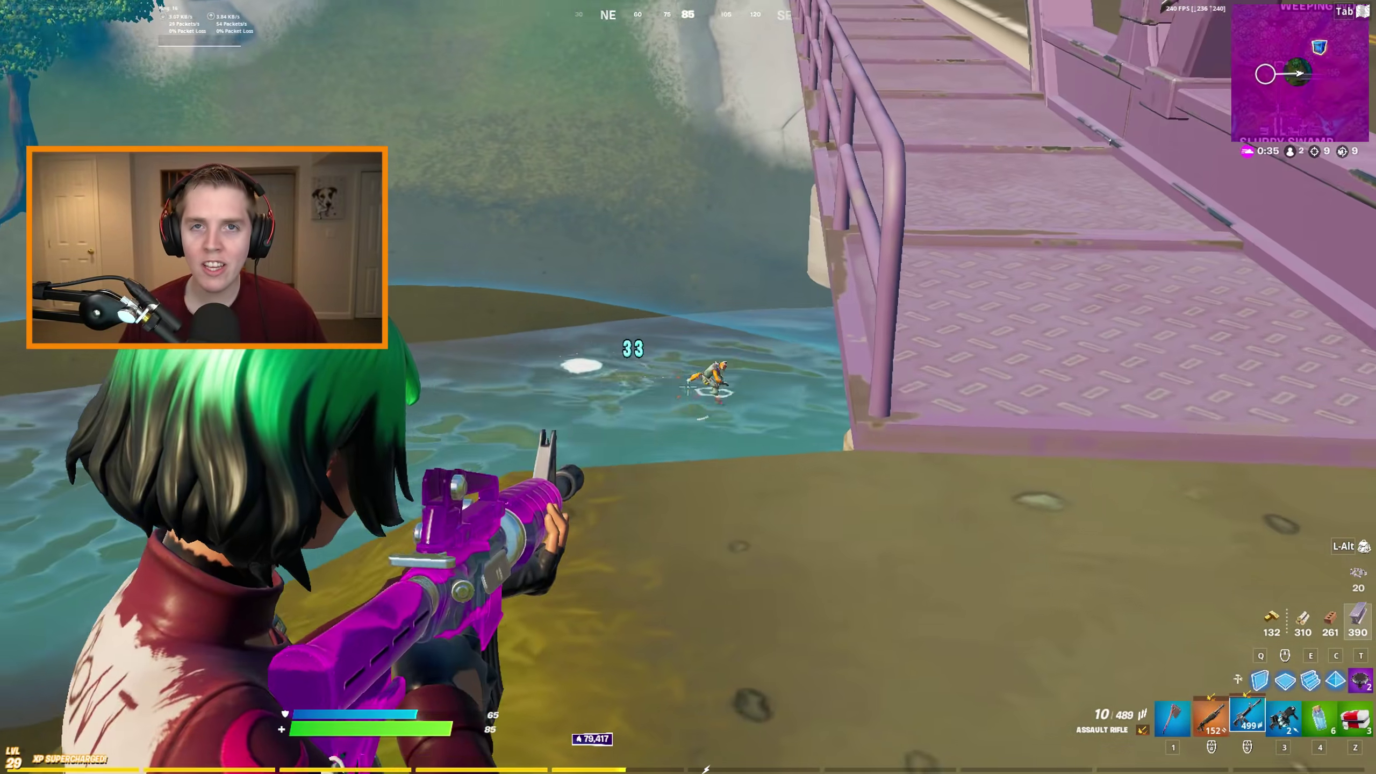
pyautogui.click(688, 387)
pyautogui.press('r')
pyautogui.press('ctrl')
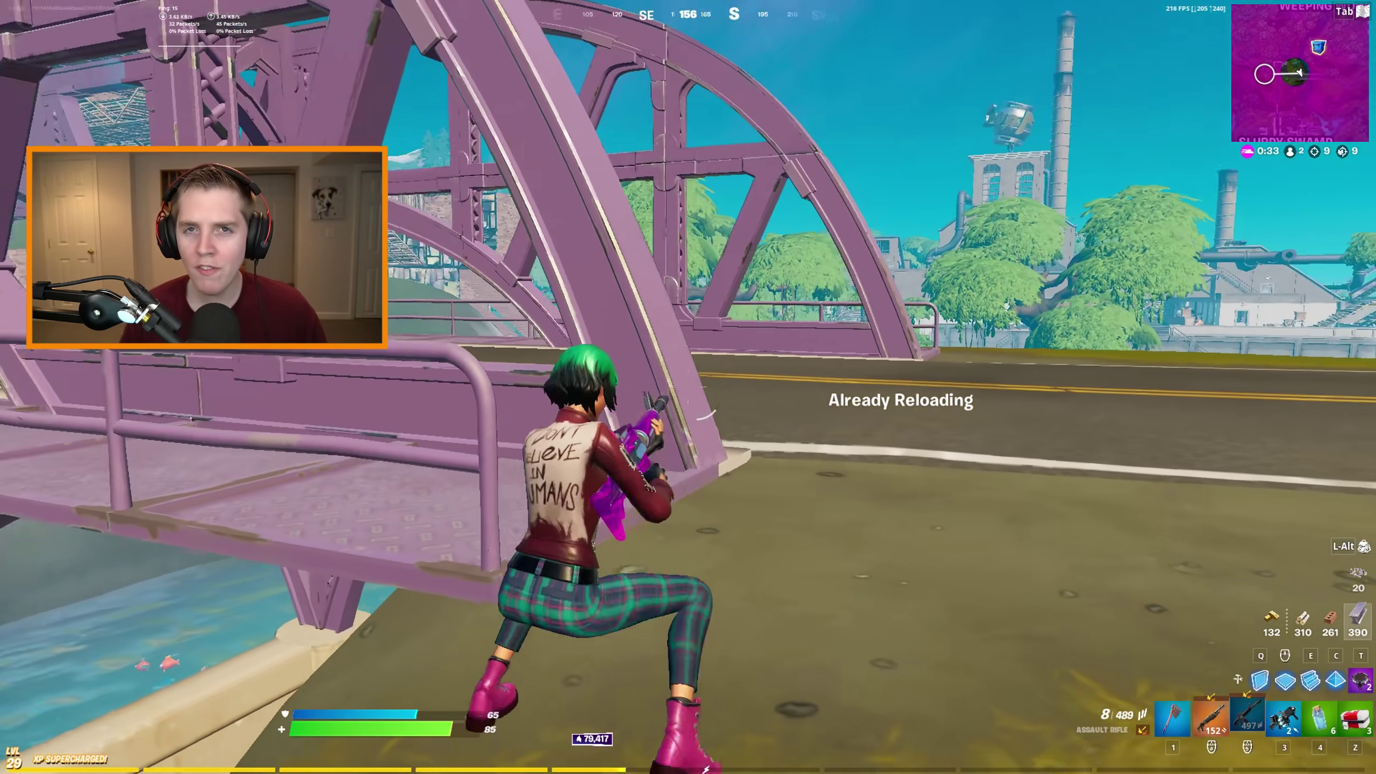
pyautogui.scroll(-1, 688, 387)
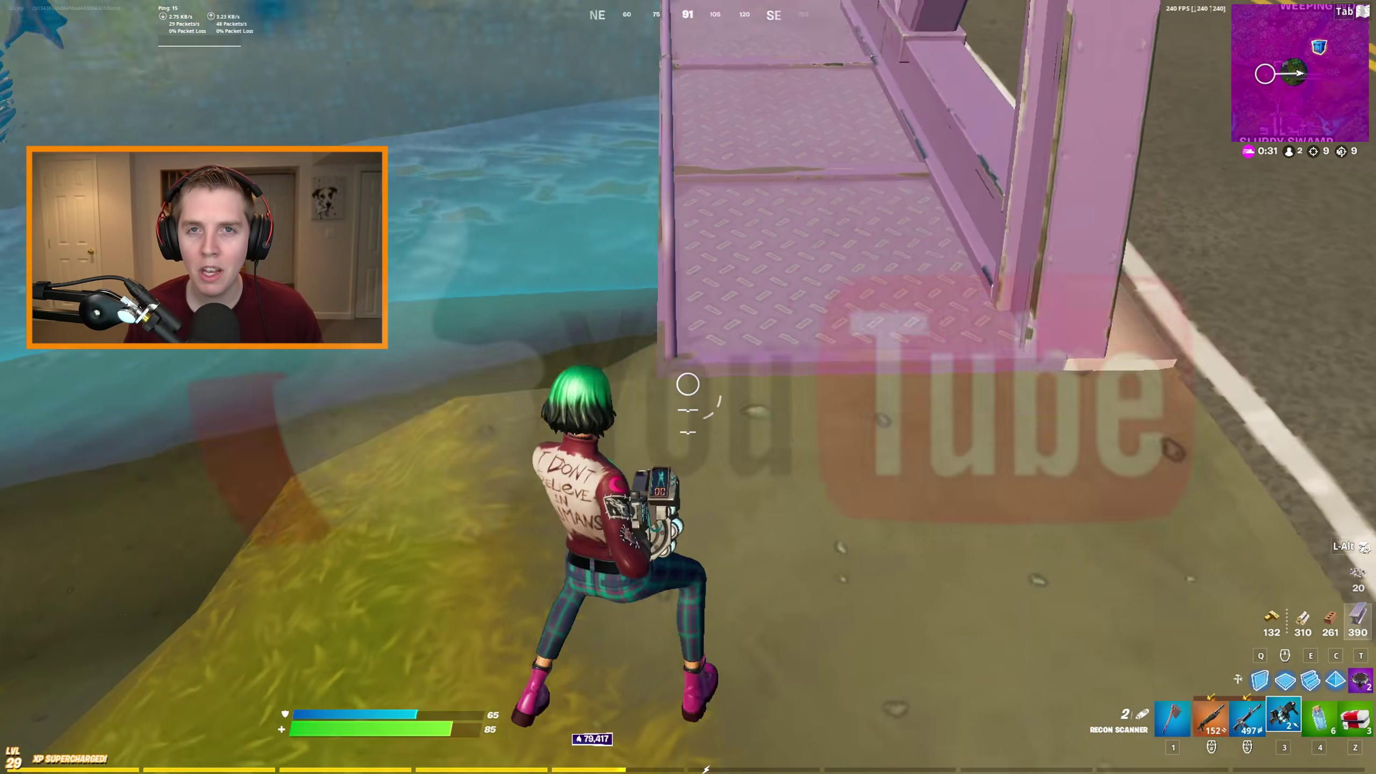